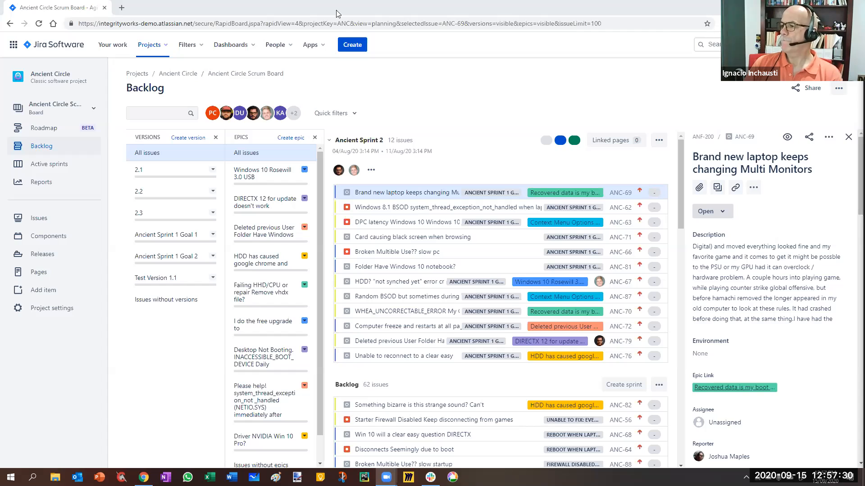
Hide the epic labels on the backlog issues and show them again.
{"action": "left_click", "coordinate": [839, 90]}
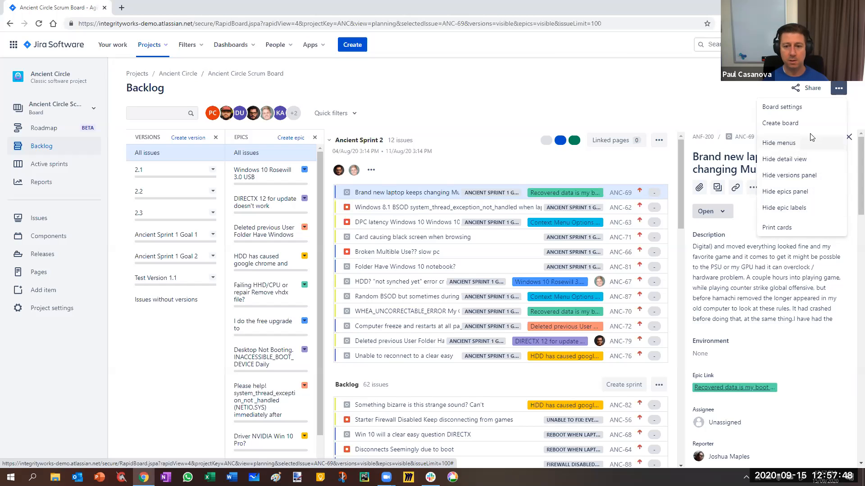
{"action": "left_click", "coordinate": [792, 211]}
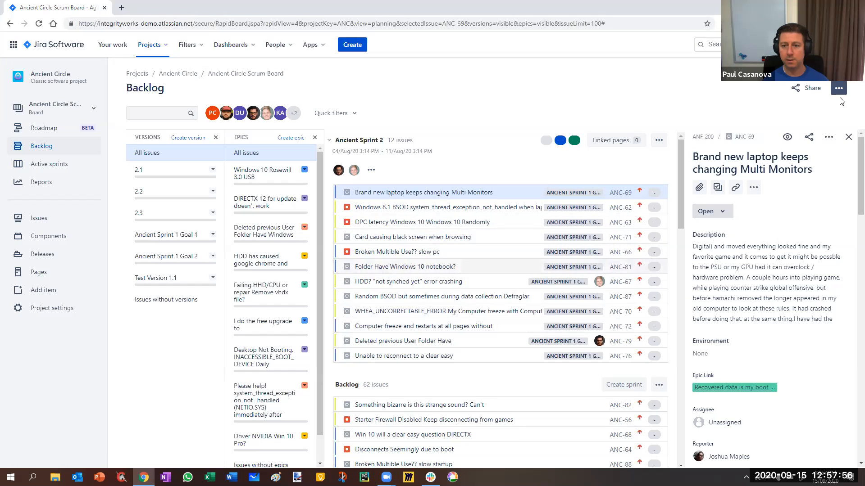
{"action": "left_click", "coordinate": [839, 88]}
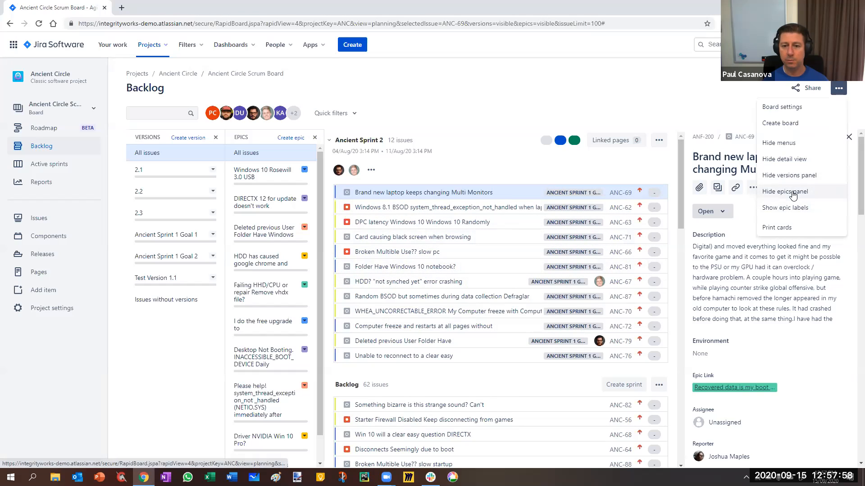
{"action": "left_click", "coordinate": [786, 208]}
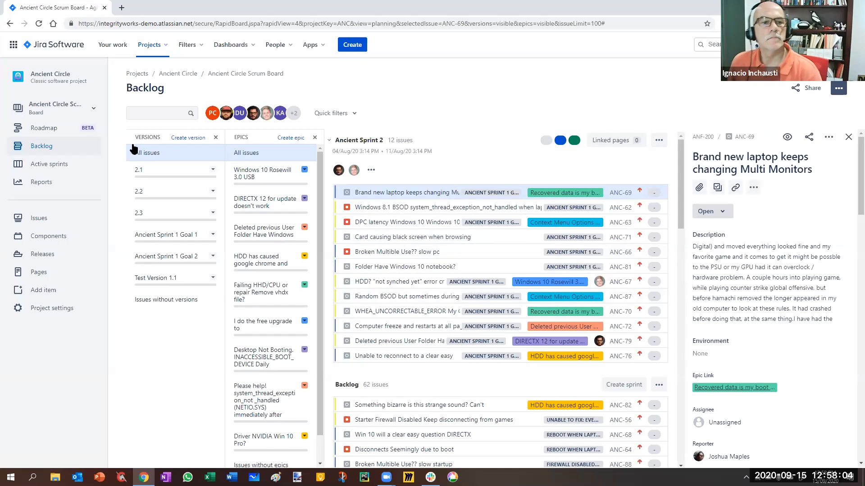
Hide the versions and epics panels in the backlog and open the board settings.
{"action": "left_click", "coordinate": [215, 137]}
{"action": "left_click", "coordinate": [223, 137]}
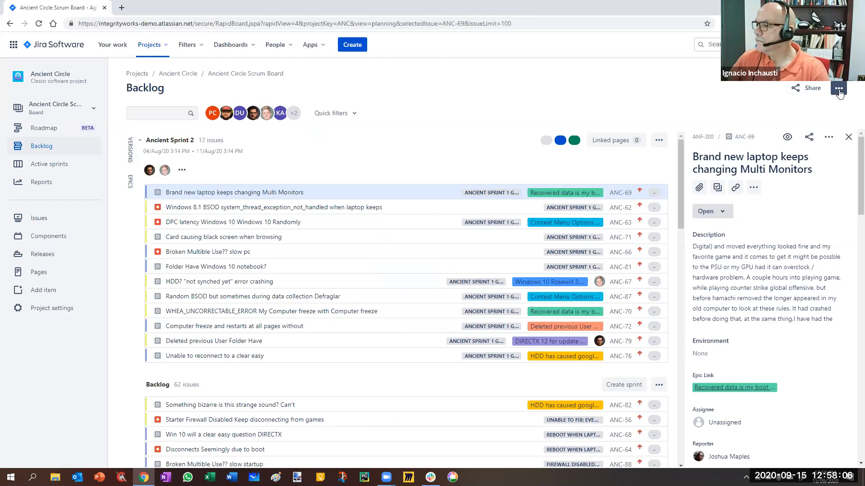
{"action": "left_click", "coordinate": [839, 90]}
{"action": "left_click", "coordinate": [805, 106]}
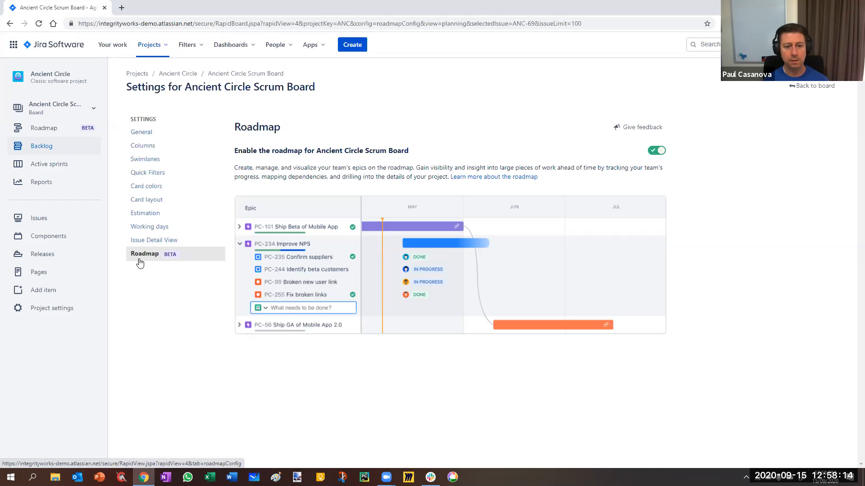
Look through the board's settings pages, from General, Columns, Swimlanes and Quick Filters to Card colors, Estimation, Working days, Issue Detail View and Roadmap.
{"action": "left_click", "coordinate": [141, 131]}
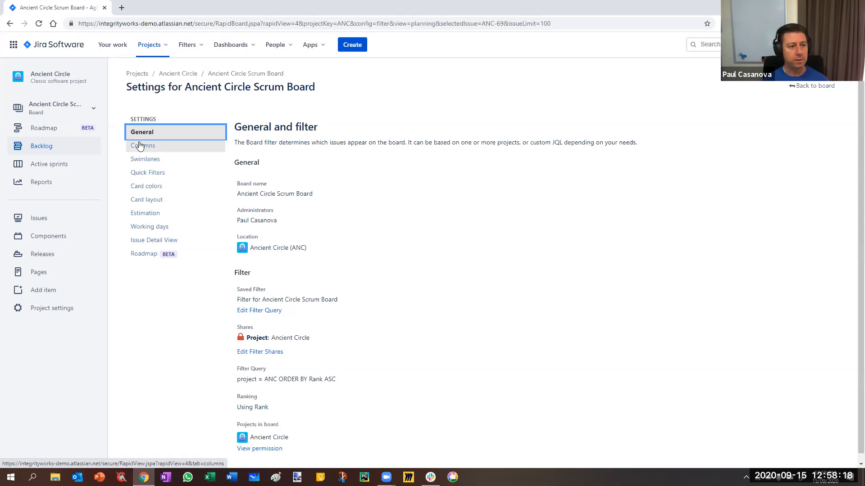
{"action": "left_click", "coordinate": [174, 152]}
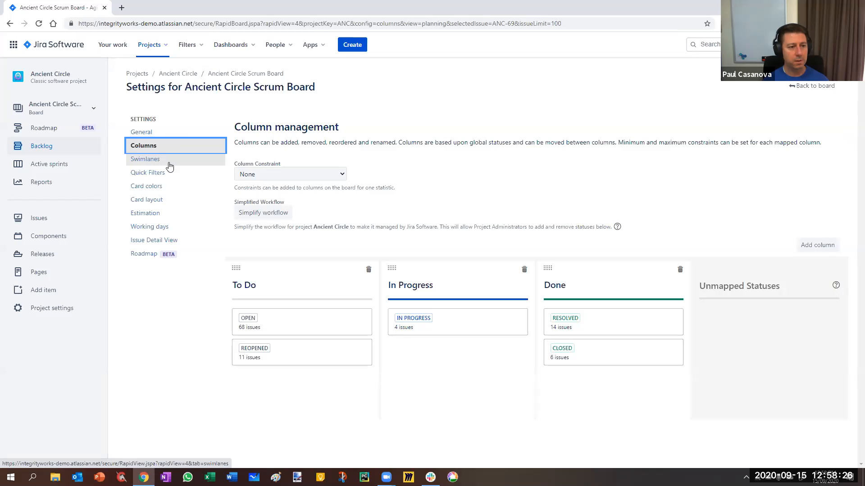
{"action": "left_click", "coordinate": [169, 164]}
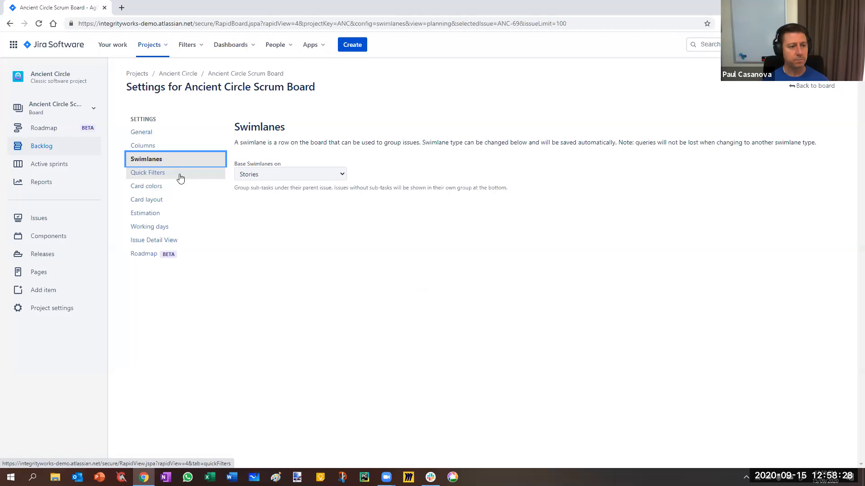
{"action": "left_click", "coordinate": [180, 178]}
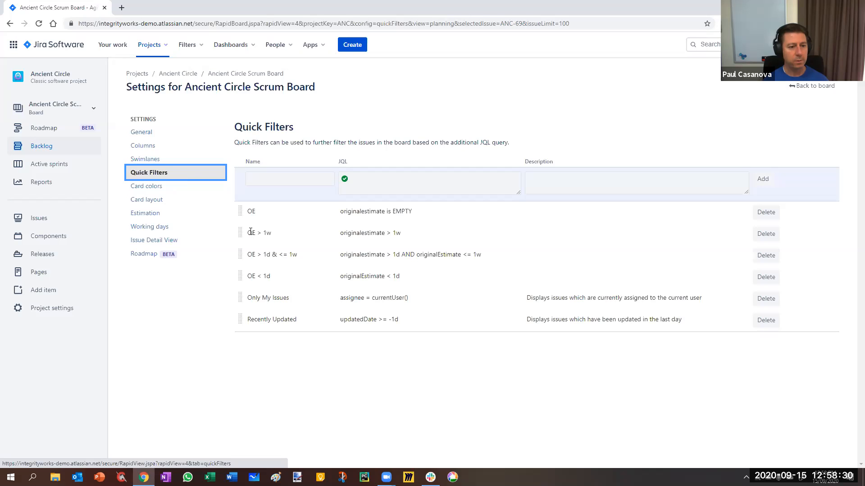
{"action": "left_click", "coordinate": [187, 189]}
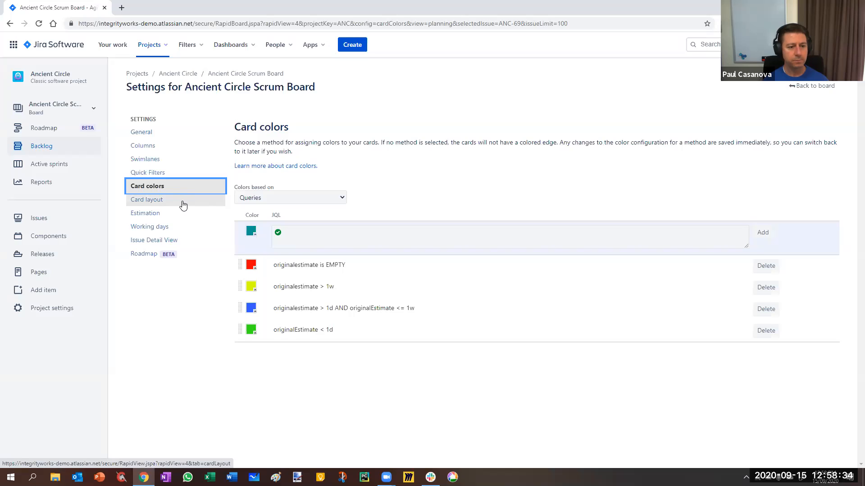
{"action": "left_click", "coordinate": [182, 204]}
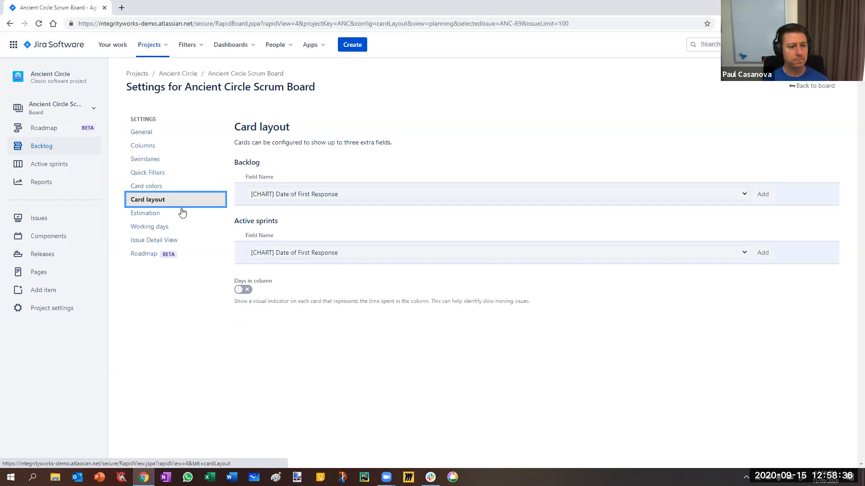
{"action": "left_click", "coordinate": [183, 214]}
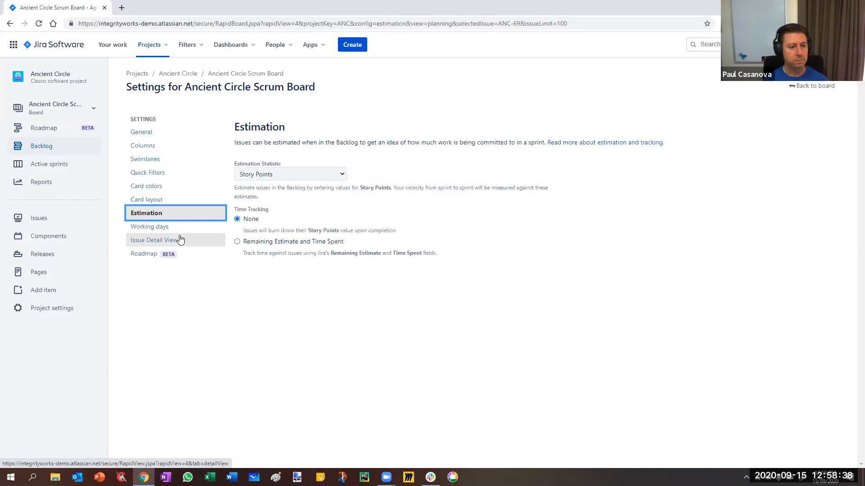
{"action": "left_click", "coordinate": [194, 231]}
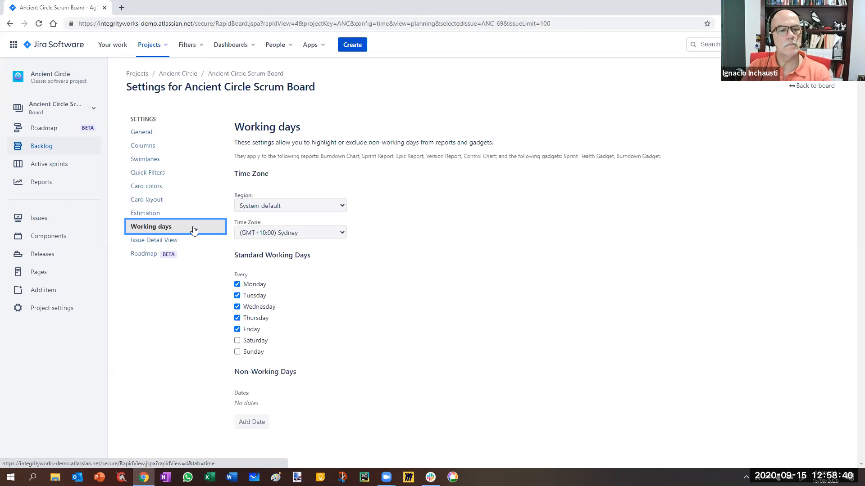
{"action": "left_click", "coordinate": [193, 244]}
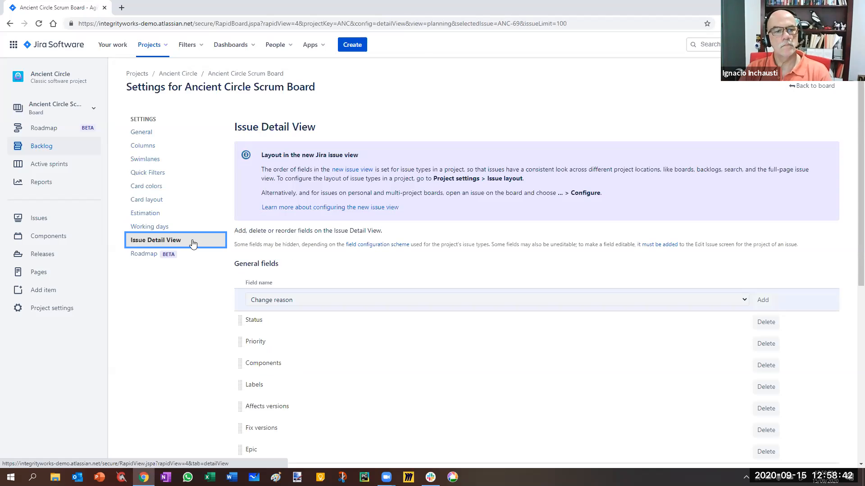
{"action": "left_click", "coordinate": [145, 136]}
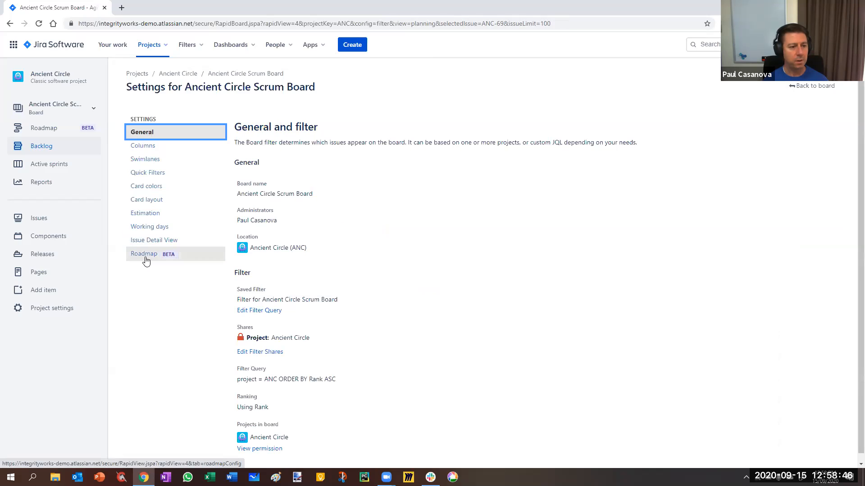
{"action": "left_click", "coordinate": [140, 254]}
Add two more users as board administrators in the General settings and save the list.
{"action": "left_click", "coordinate": [151, 133]}
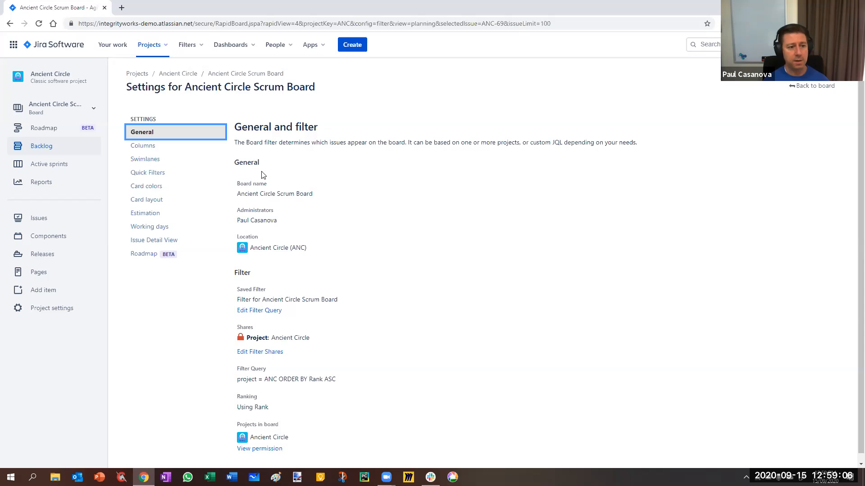
{"action": "left_click", "coordinate": [286, 221]}
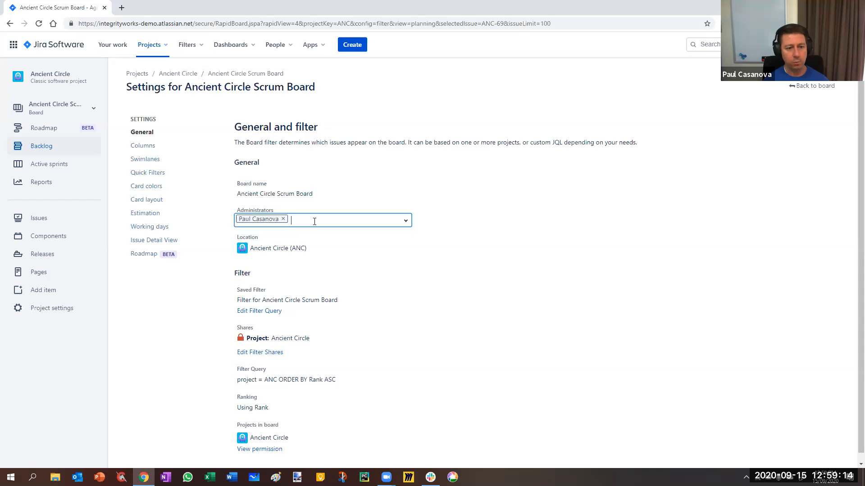
{"action": "type", "text": "ig"}
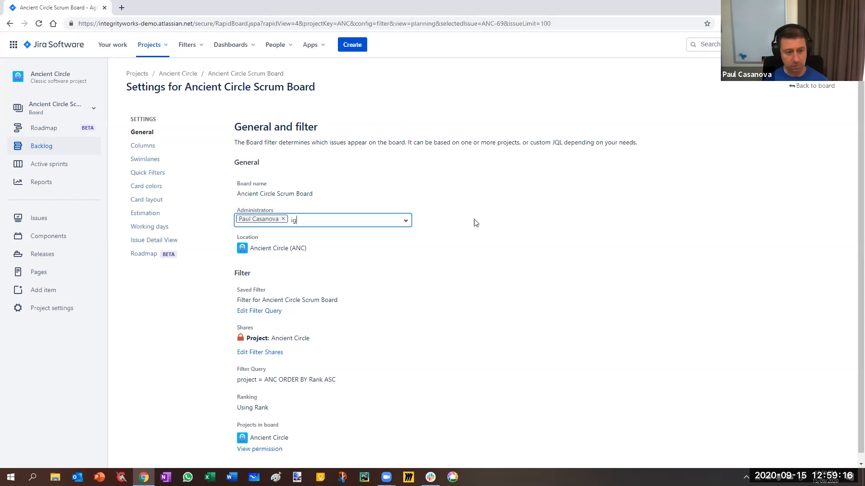
{"action": "type", "text": "n"}
{"action": "left_click", "coordinate": [276, 260]}
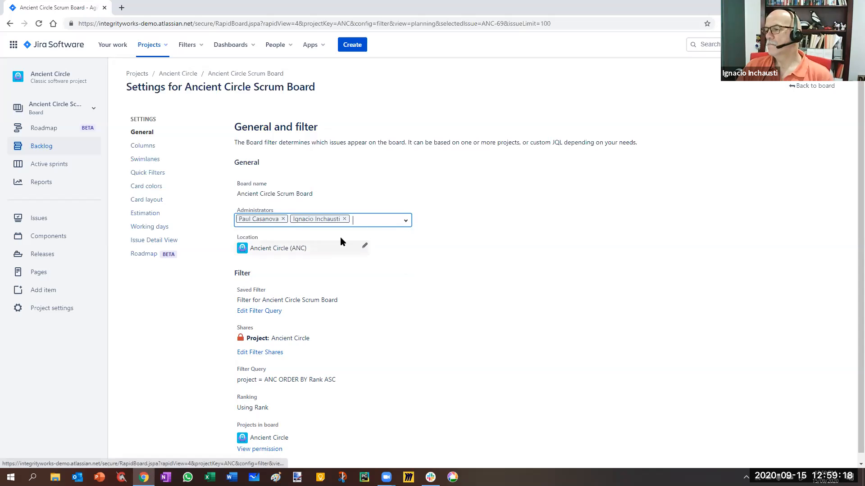
{"action": "type", "text": "kud"}
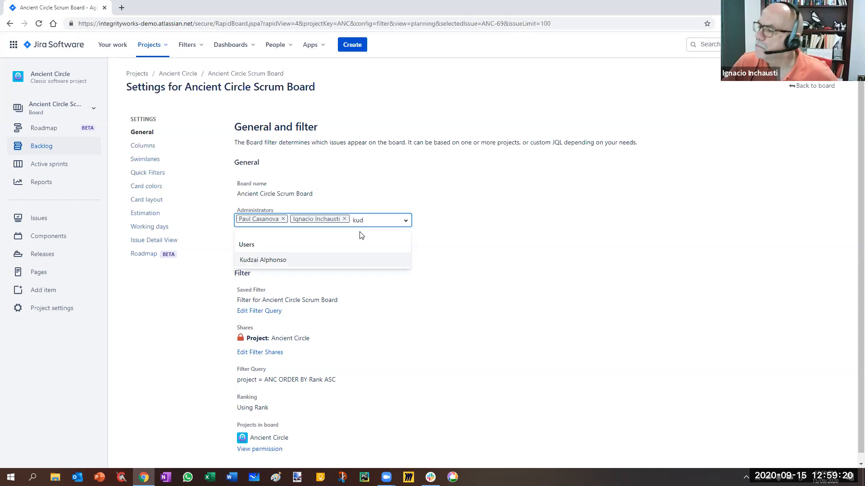
{"action": "left_click", "coordinate": [353, 261]}
{"action": "left_click", "coordinate": [482, 304]}
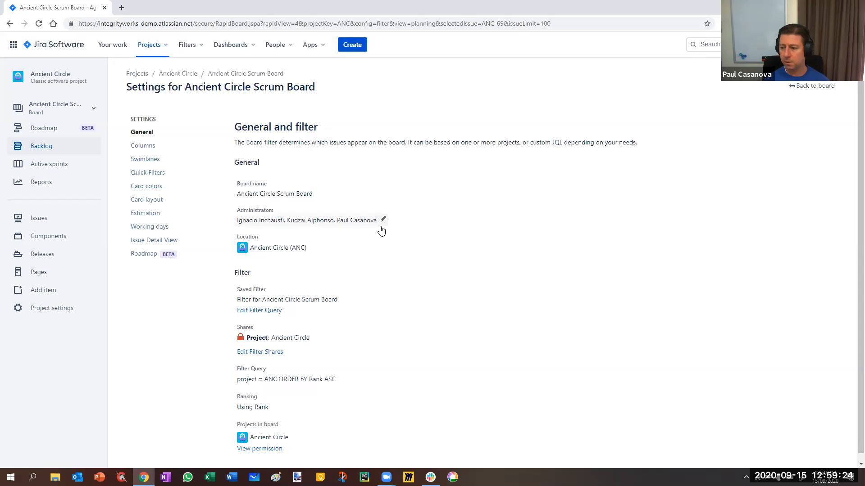
Add one further user to the board's administrators and save the list without the leftover search text.
{"action": "left_click", "coordinate": [382, 222]}
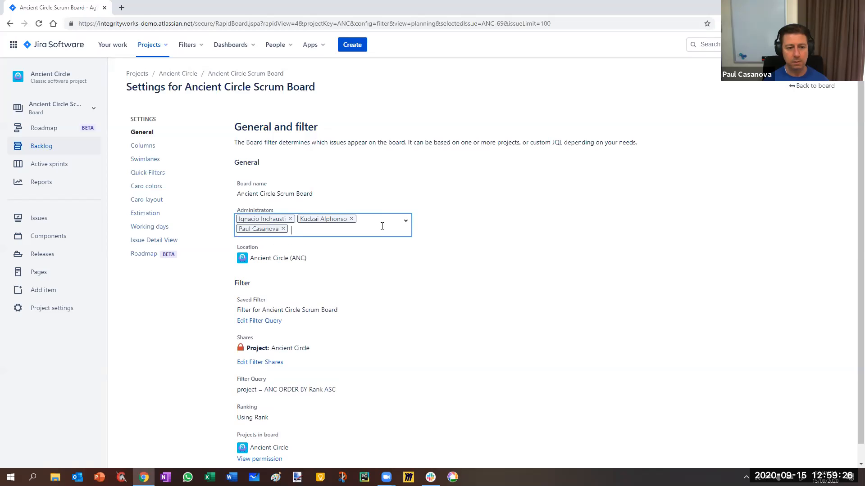
{"action": "type", "text": "jayt"}
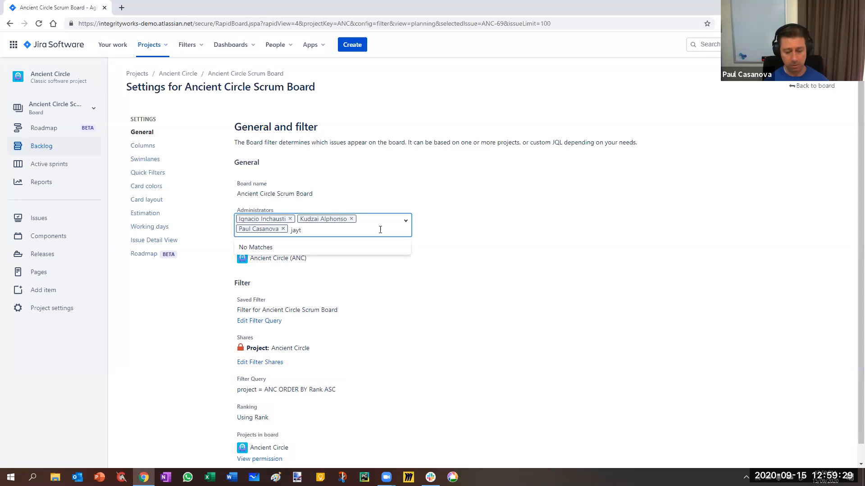
{"action": "key", "text": "BackSpace"}
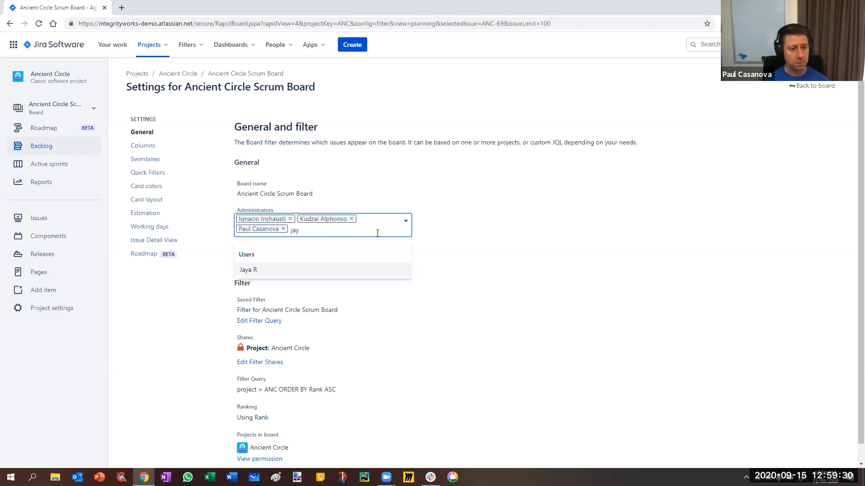
{"action": "left_click", "coordinate": [274, 276]}
{"action": "type", "text": "dnaan"}
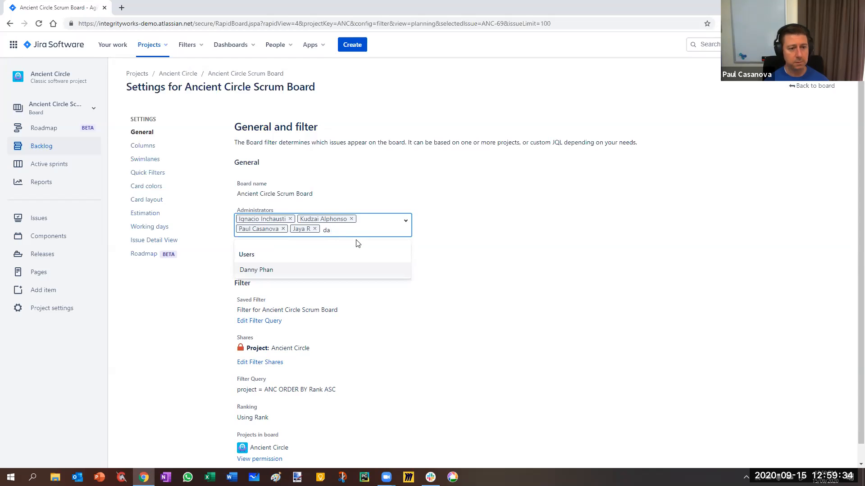
{"action": "key", "text": "BackSpace"}
{"action": "key", "text": "BackSpace"}
{"action": "left_click", "coordinate": [443, 226]}
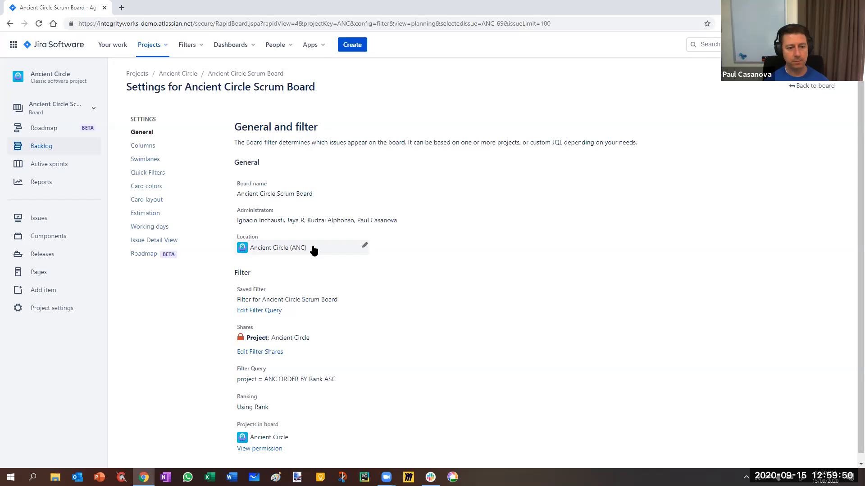
Examine which projects are available as the board's location, keeping Ancient Circle (ANC) selected.
{"action": "left_click", "coordinate": [360, 247]}
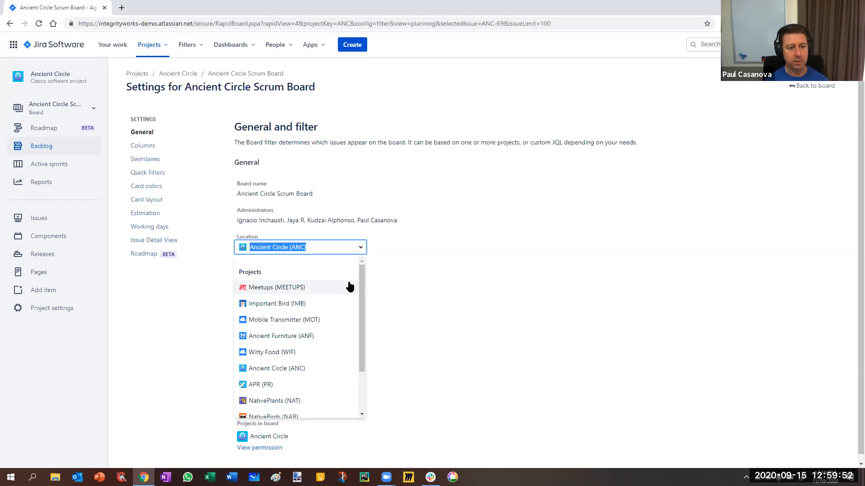
{"action": "left_click_drag", "start_coordinate": [361, 330], "coordinate": [351, 278]}
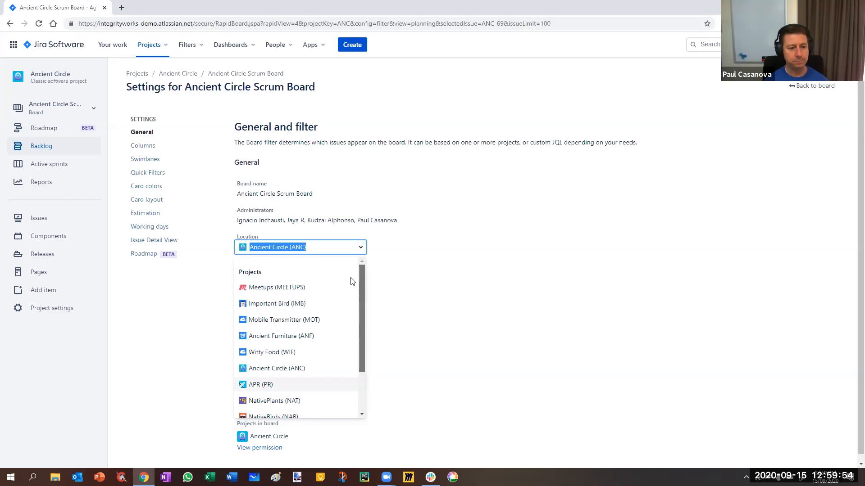
{"action": "left_click", "coordinate": [398, 247]}
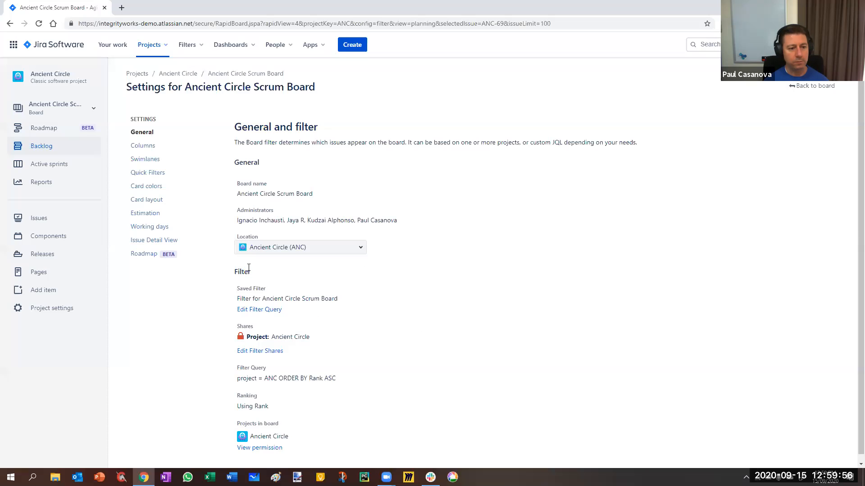
Open the query editor for the board's saved filter in a new browser tab, staying on the settings page.
{"action": "right_click", "coordinate": [264, 311]}
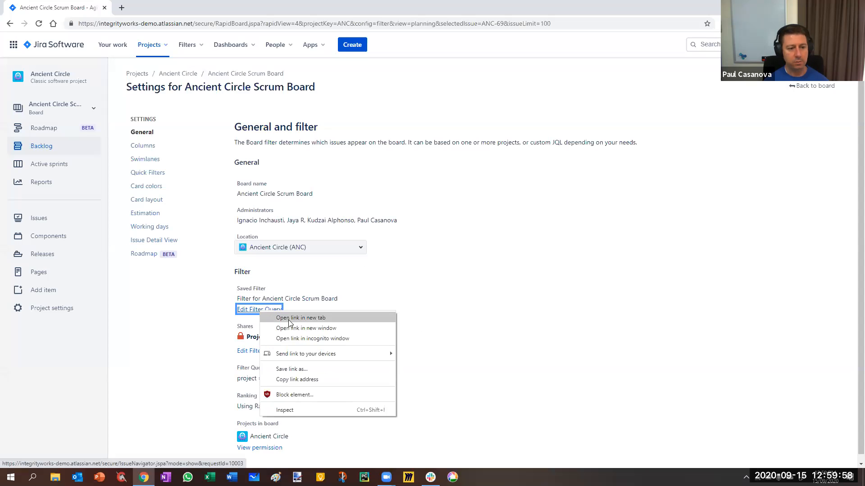
{"action": "left_click", "coordinate": [290, 318]}
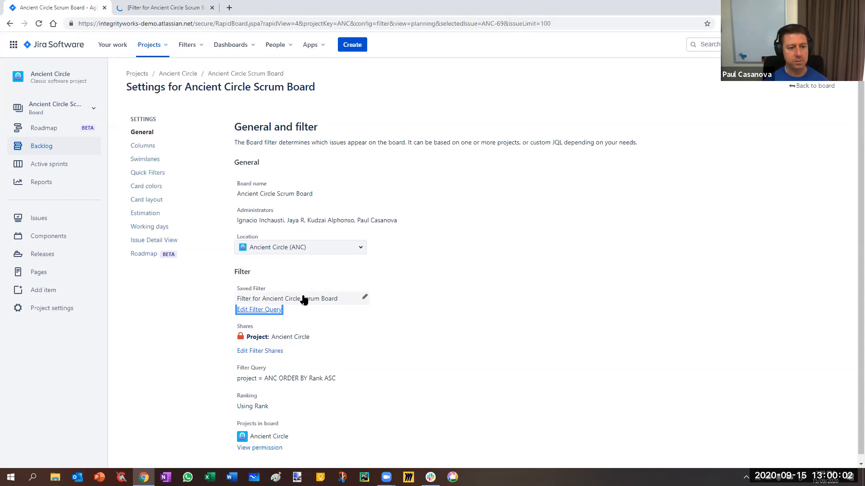
{"action": "left_click", "coordinate": [407, 297]}
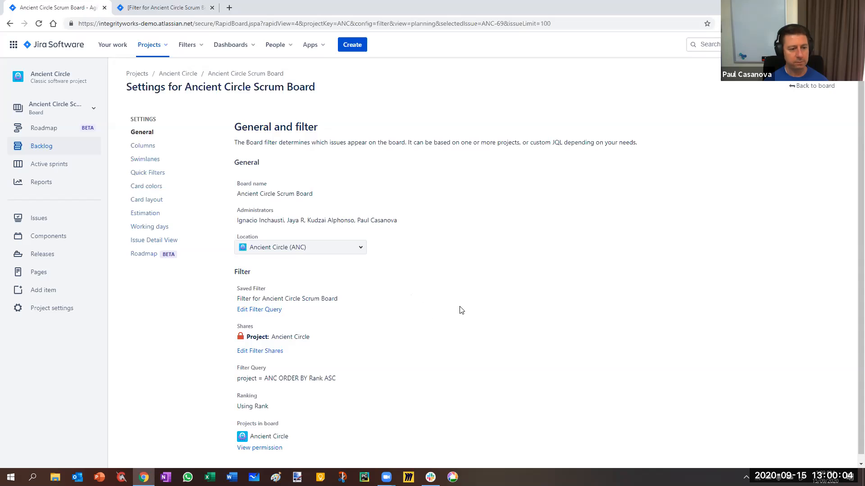
Examine the board's filter query and highlight its "ORDER BY Rank ASC" part.
{"action": "scroll", "coordinate": [461, 310], "scroll_direction": "down", "scroll_amount": 1}
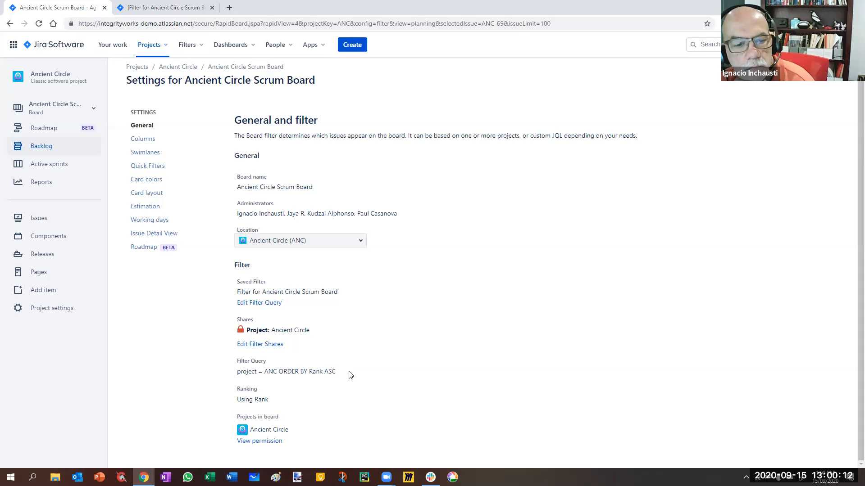
{"action": "left_click_drag", "start_coordinate": [339, 372], "coordinate": [294, 372]}
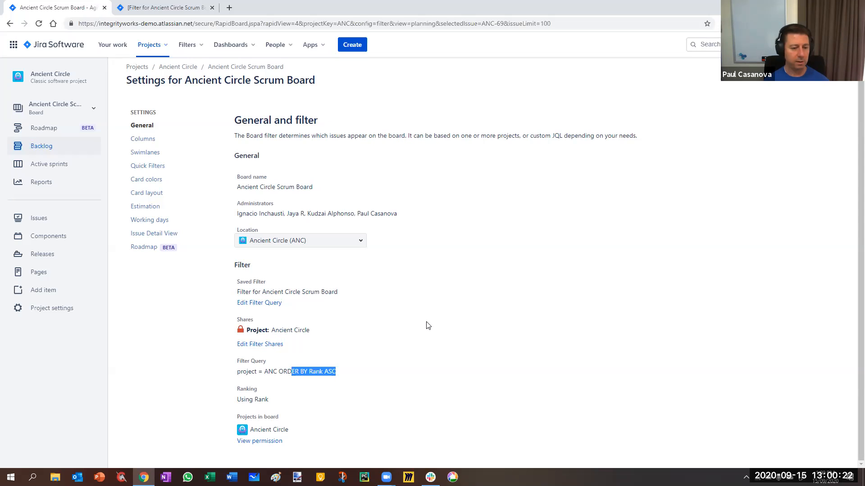
Reselect the complete "ORDER BY Rank ASC" clause in the displayed filter query and clear the highlight.
{"action": "left_click", "coordinate": [306, 374]}
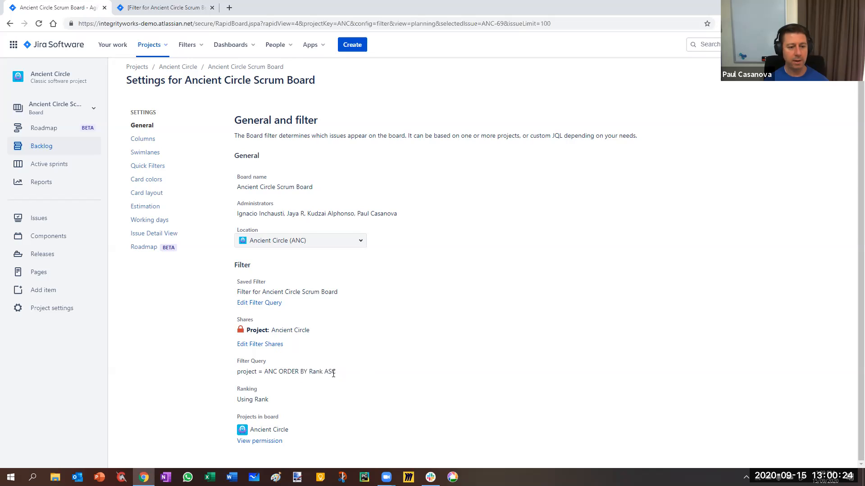
{"action": "left_click_drag", "start_coordinate": [337, 373], "coordinate": [298, 374]}
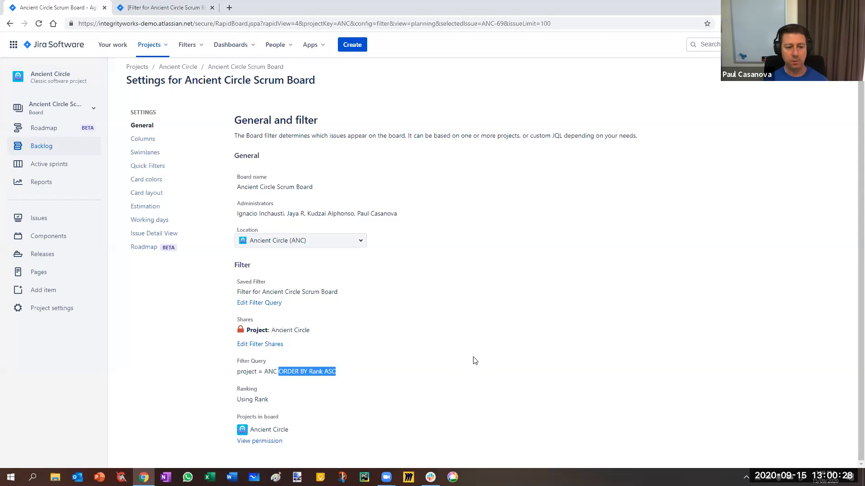
{"action": "left_click", "coordinate": [526, 387]}
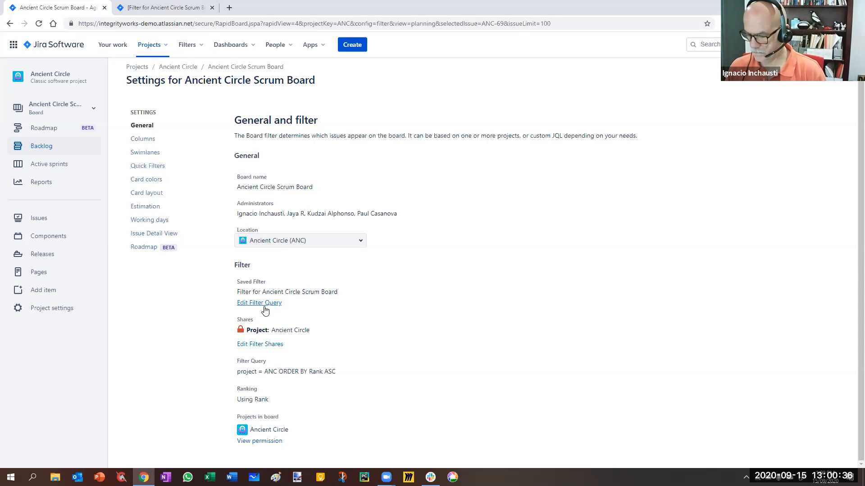
Open the board filter's shares for editing and check which share types are available.
{"action": "left_click", "coordinate": [258, 345]}
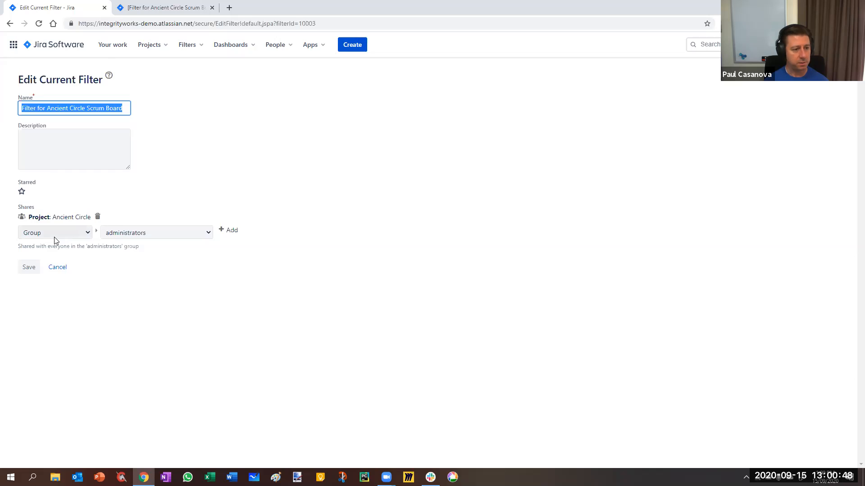
{"action": "left_click", "coordinate": [135, 190]}
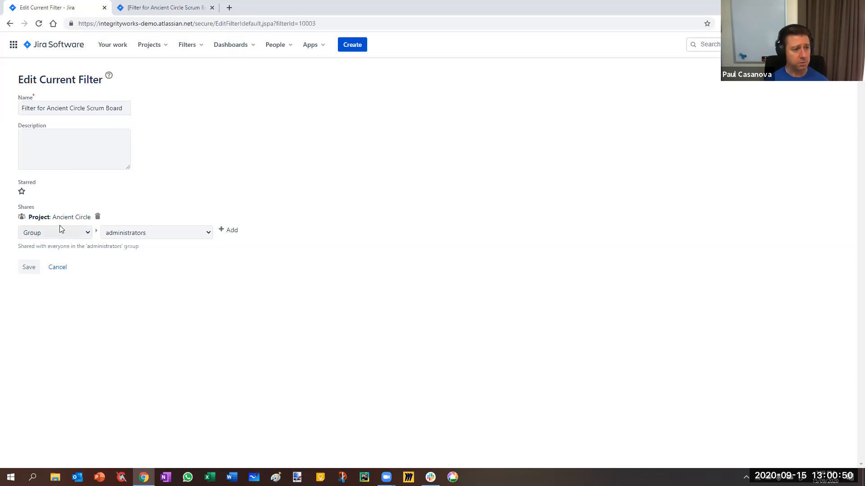
{"action": "left_click", "coordinate": [84, 233]}
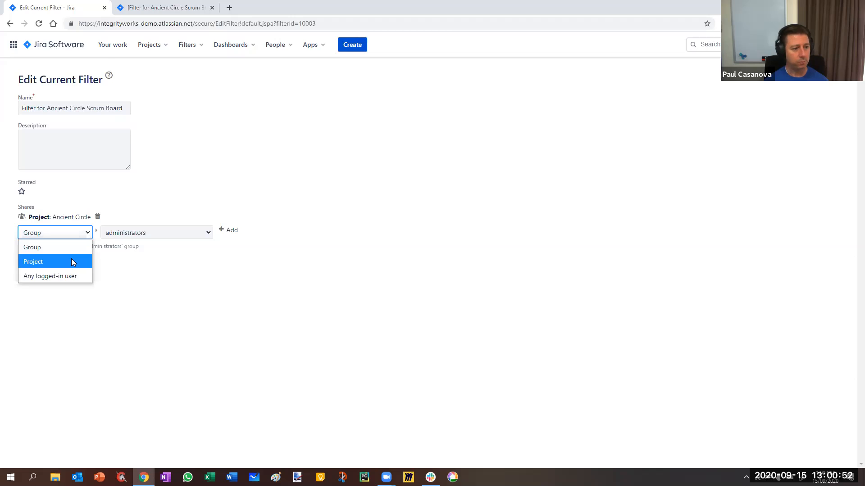
{"action": "left_click", "coordinate": [182, 296]}
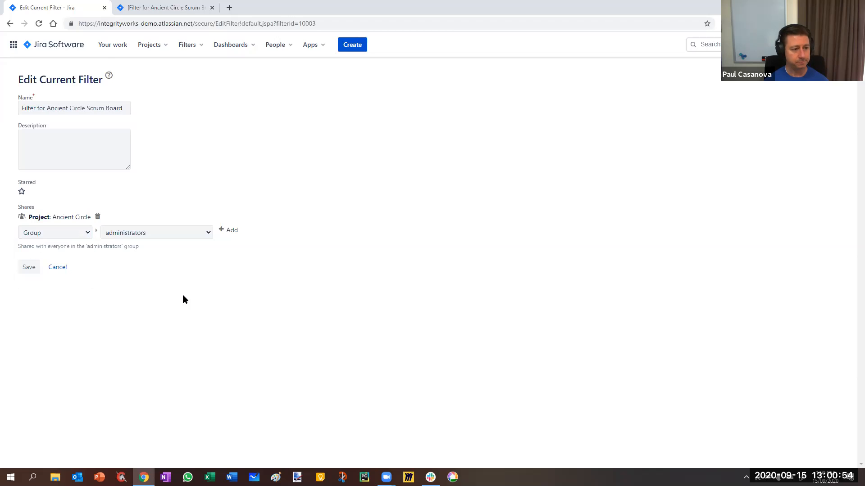
Add a project share for Ancient Furniture to the filter and save the filter.
{"action": "left_click", "coordinate": [83, 233]}
{"action": "left_click", "coordinate": [67, 260]}
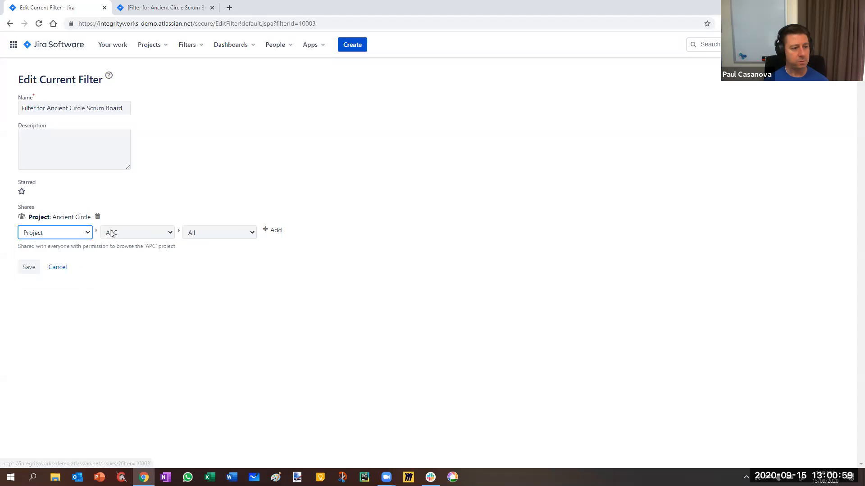
{"action": "left_click", "coordinate": [141, 233]}
{"action": "left_click", "coordinate": [120, 289]}
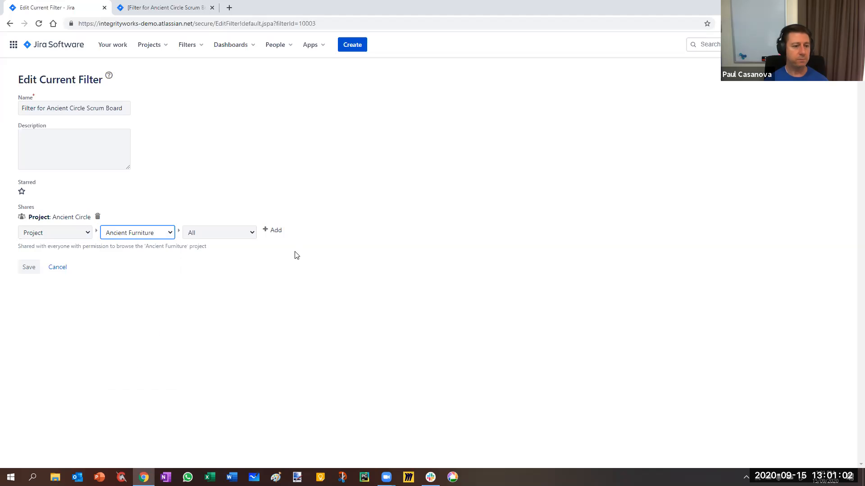
{"action": "left_click", "coordinate": [276, 231]}
{"action": "left_click", "coordinate": [29, 276]}
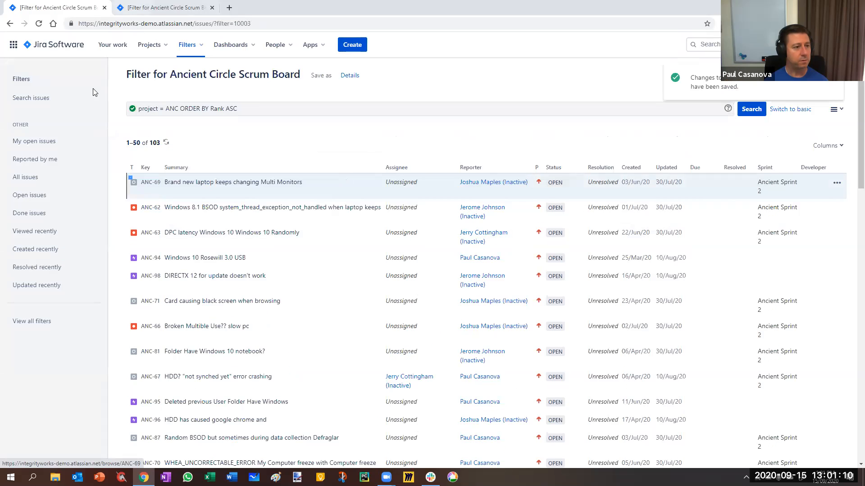
Return to the board's general settings and examine its filter query and the "Using Rank" ranking entry.
{"action": "right_click", "coordinate": [9, 24]}
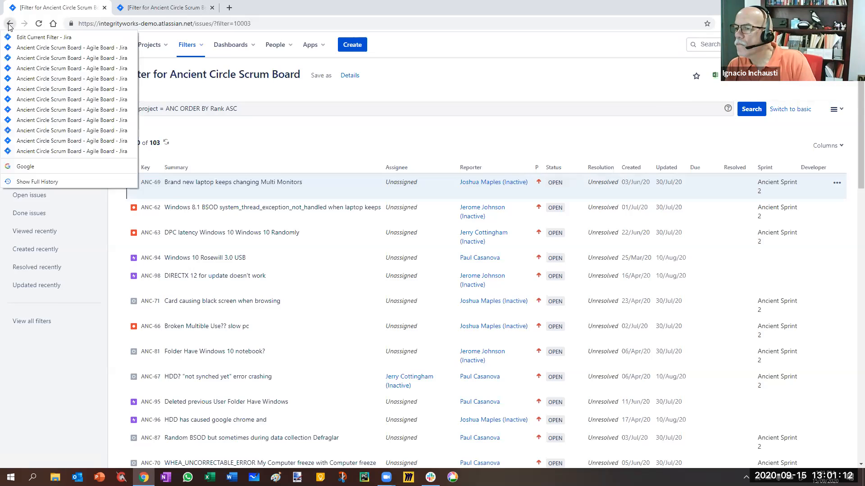
{"action": "left_click", "coordinate": [20, 79]}
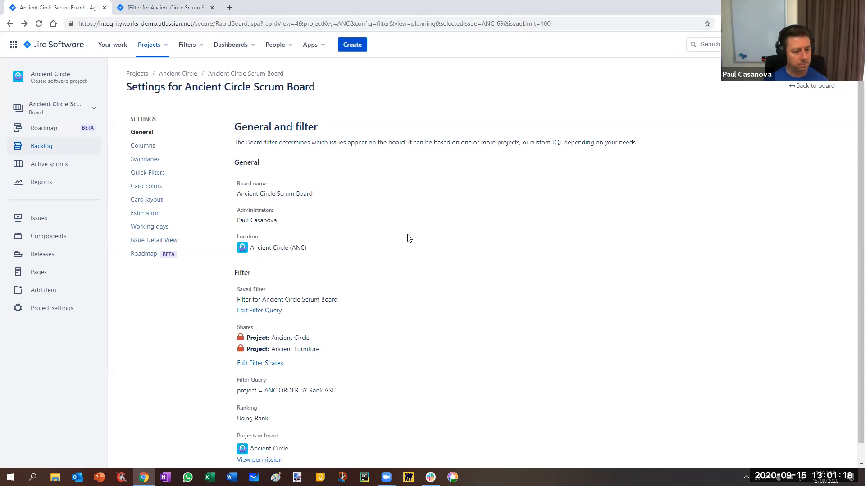
{"action": "scroll", "coordinate": [396, 270], "scroll_direction": "down", "scroll_amount": 1}
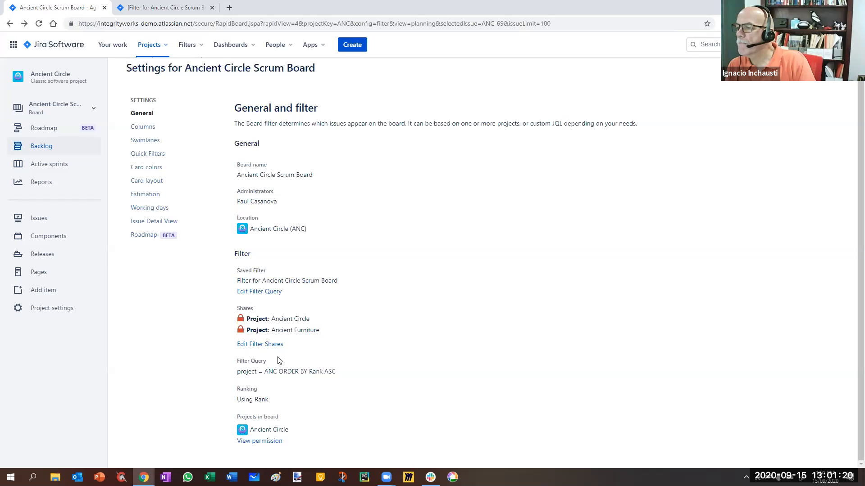
{"action": "triple_click", "coordinate": [282, 373]}
{"action": "left_click", "coordinate": [278, 407]}
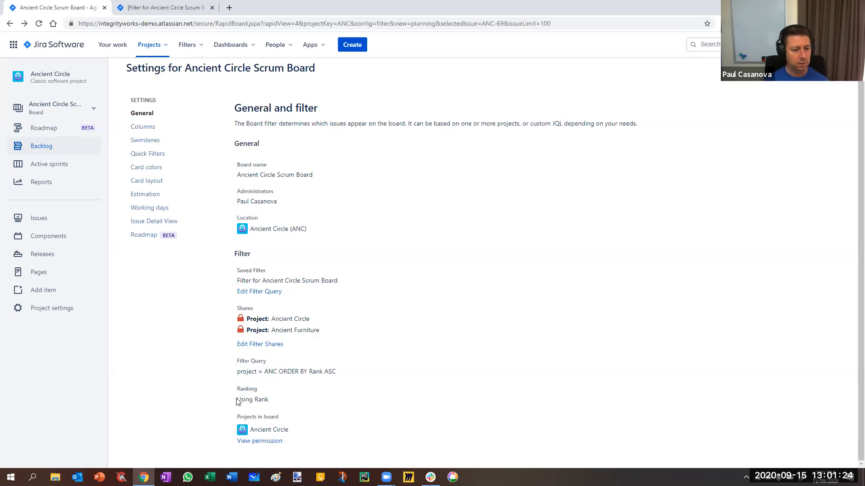
{"action": "left_click_drag", "start_coordinate": [238, 402], "coordinate": [276, 400]}
{"action": "left_click", "coordinate": [290, 409]}
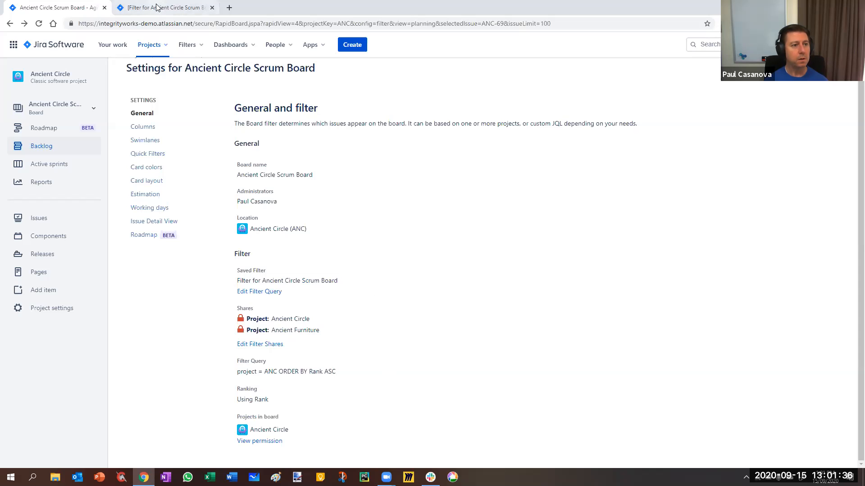
Close the browser tab holding the filter query and go back from the settings to the board's backlog.
{"action": "left_click", "coordinate": [157, 10]}
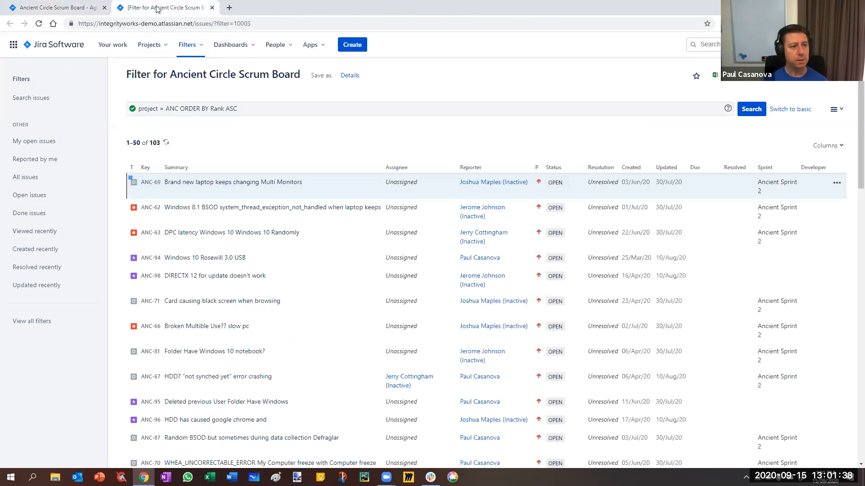
{"action": "left_click", "coordinate": [212, 7]}
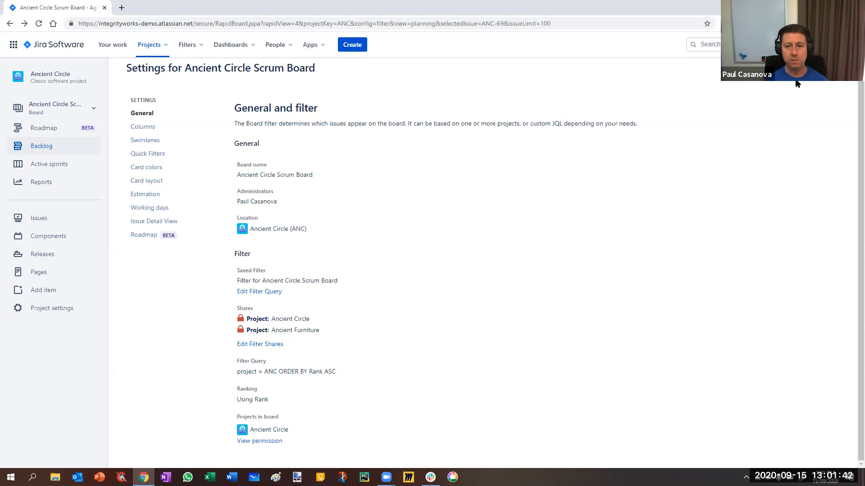
{"action": "left_click", "coordinate": [809, 70]}
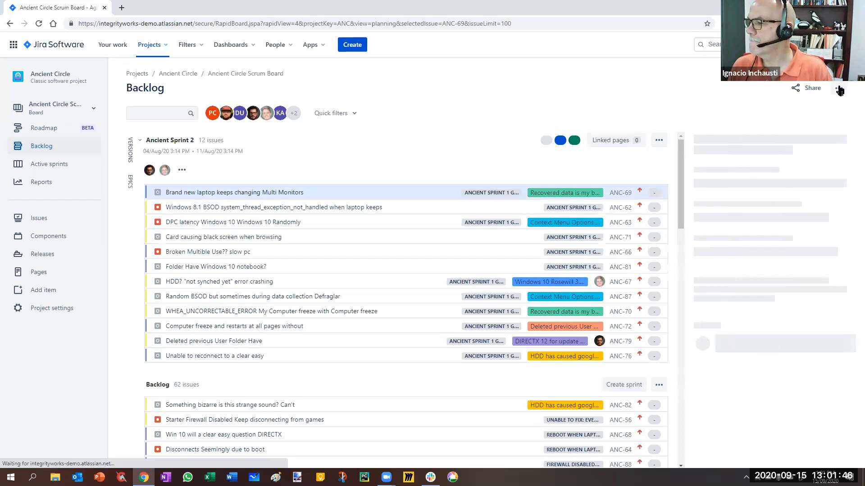
{"action": "left_click", "coordinate": [838, 88]}
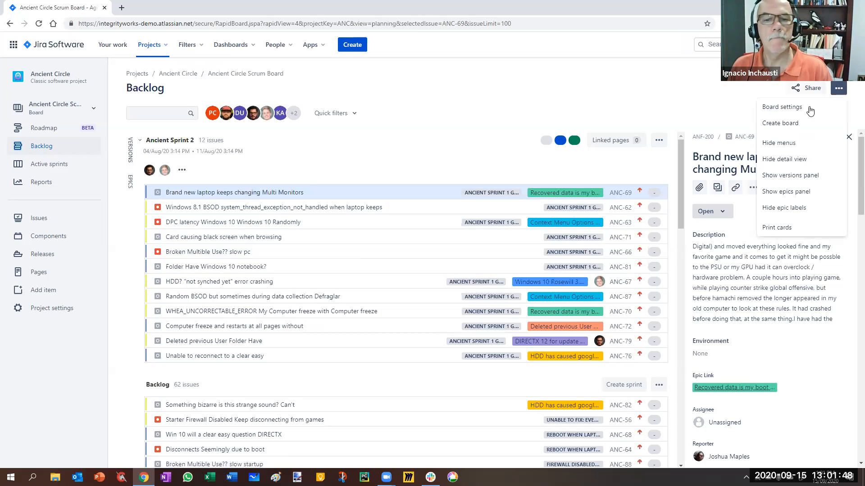
Look through the board switcher and open the full list of all boards in a new browser tab.
{"action": "left_click", "coordinate": [77, 108]}
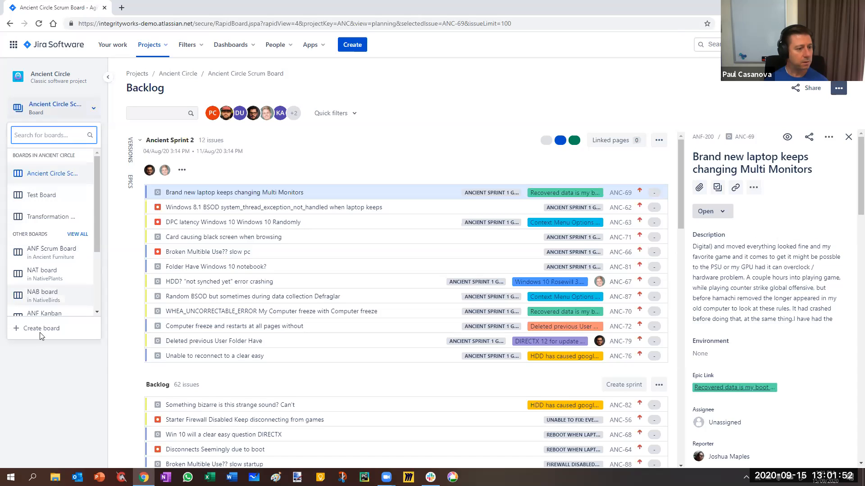
{"action": "scroll", "coordinate": [59, 279], "scroll_direction": "down", "scroll_amount": 3}
{"action": "scroll", "coordinate": [48, 263], "scroll_direction": "up", "scroll_amount": 4}
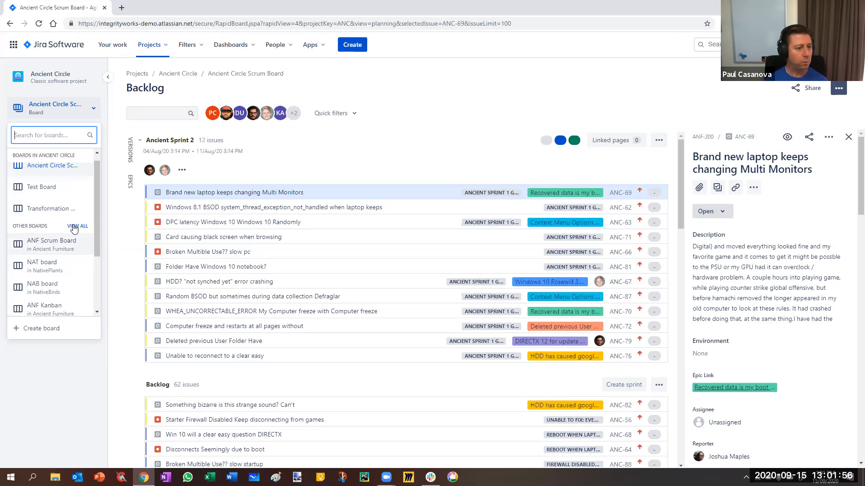
{"action": "right_click", "coordinate": [74, 229]}
{"action": "left_click", "coordinate": [97, 234]}
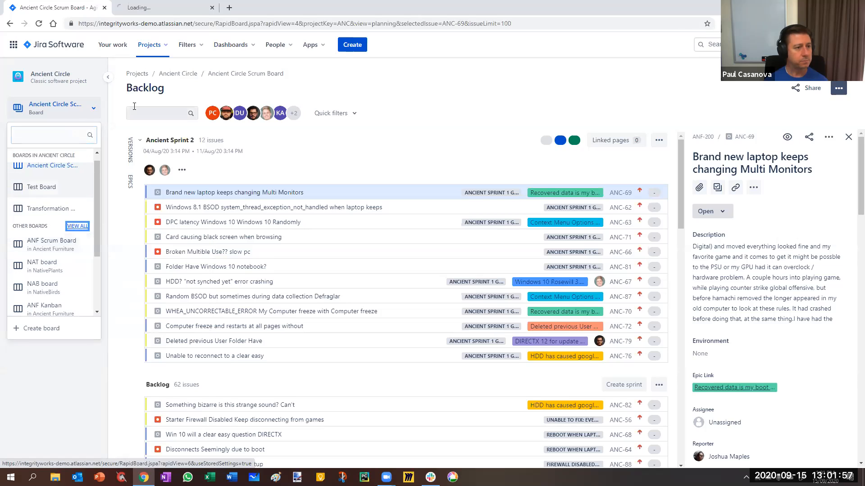
{"action": "left_click", "coordinate": [142, 8]}
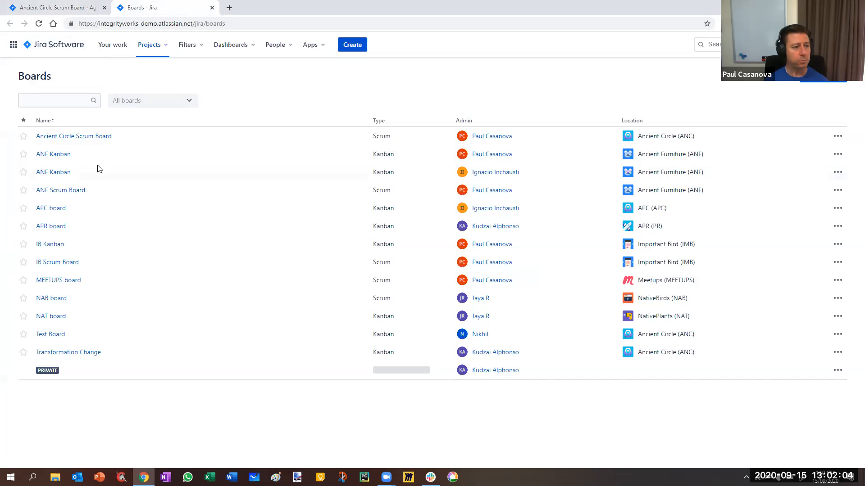
Review the boards in Ancient Circle and the other boards offered by the switcher on the backlog page.
{"action": "left_click", "coordinate": [66, 10]}
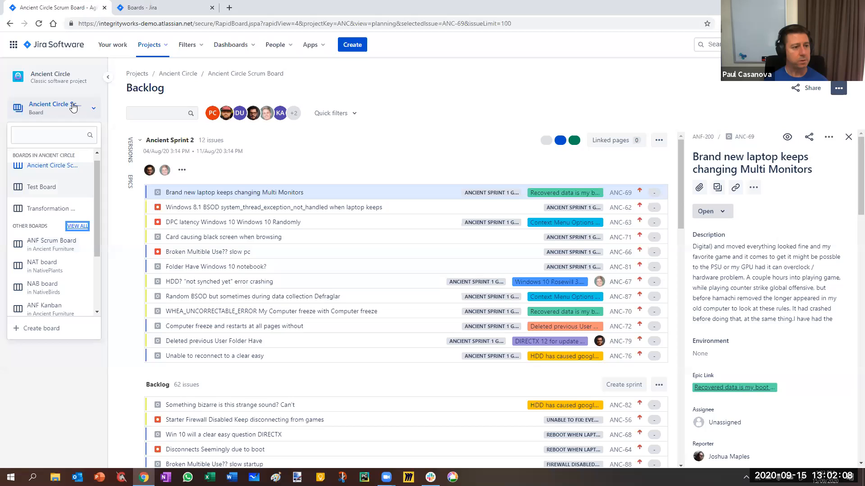
{"action": "scroll", "coordinate": [49, 162], "scroll_direction": "up", "scroll_amount": 1}
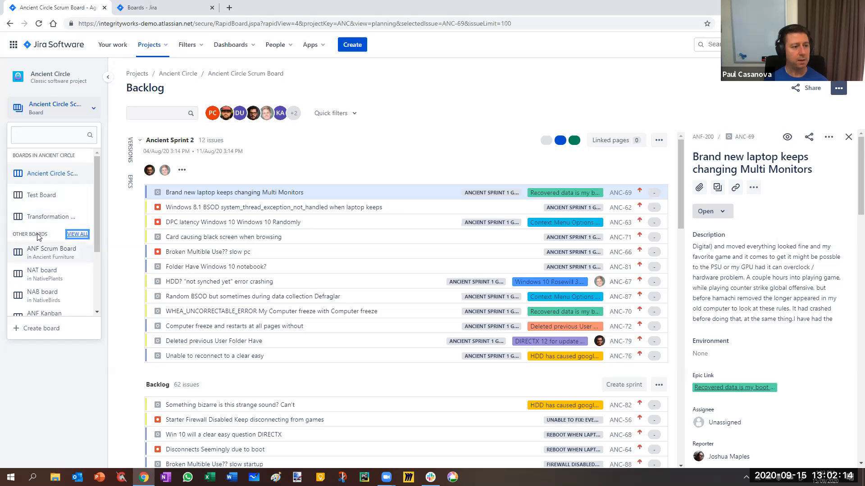
{"action": "mouse_move", "coordinate": [97, 227]}
{"action": "left_mouse_down"}
{"action": "mouse_move", "coordinate": [101, 284]}
{"action": "mouse_move", "coordinate": [97, 241]}
{"action": "left_mouse_up"}
Switch to the full boards list and star the Ancient Circle Scrum Board.
{"action": "key", "text": "ctrl+Tab"}
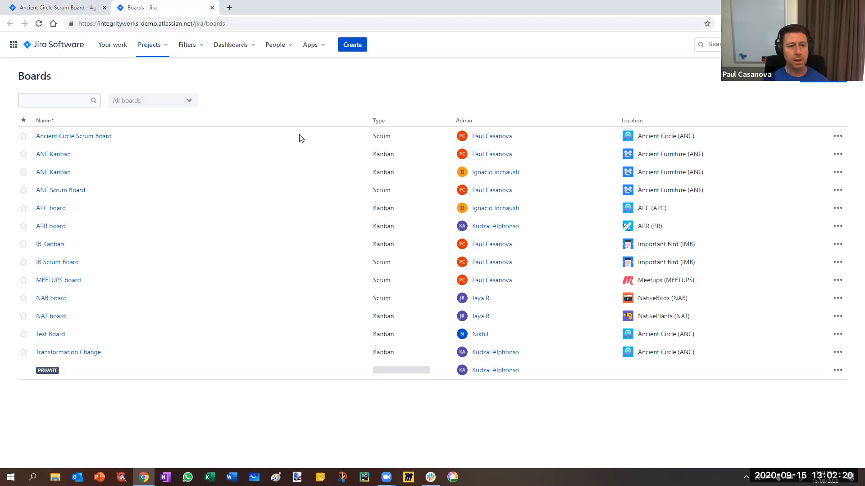
{"action": "left_click", "coordinate": [23, 136]}
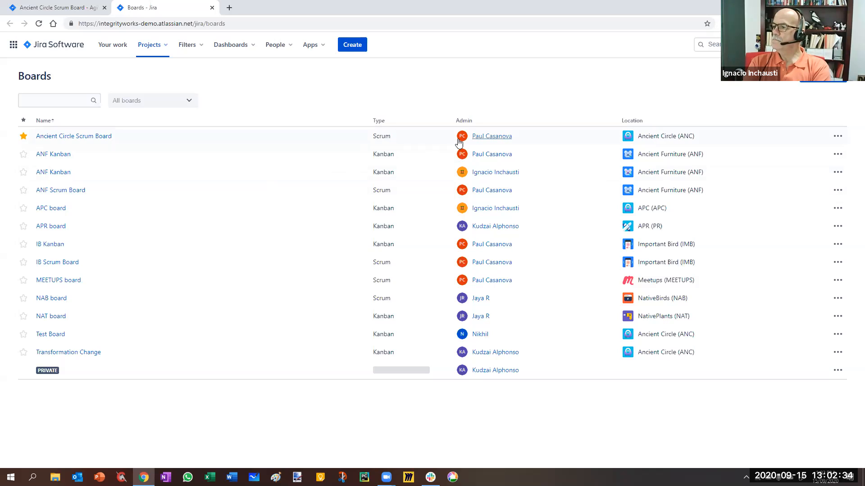
{"action": "mouse_move", "coordinate": [476, 141]}
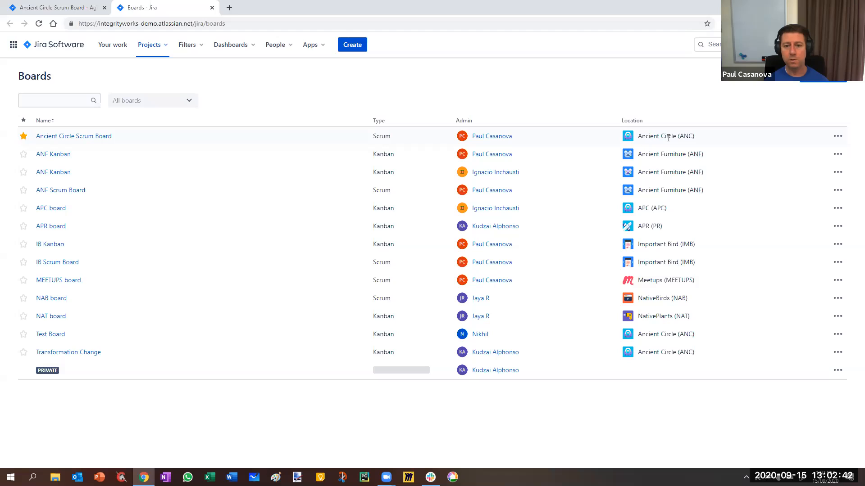
Open the Ancient Circle Scrum Board's settings from the boards list in a new browser tab and view them.
{"action": "left_click", "coordinate": [838, 138]}
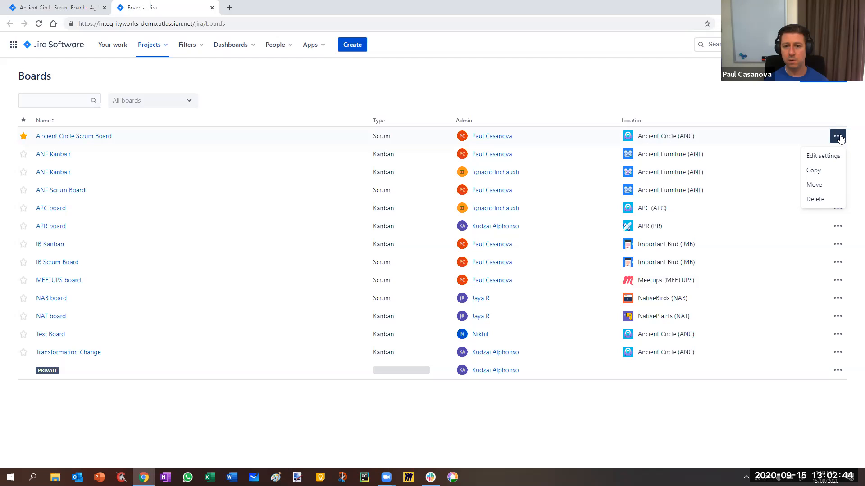
{"action": "right_click", "coordinate": [834, 158]}
{"action": "left_click", "coordinate": [823, 163]}
{"action": "left_click", "coordinate": [255, 8]}
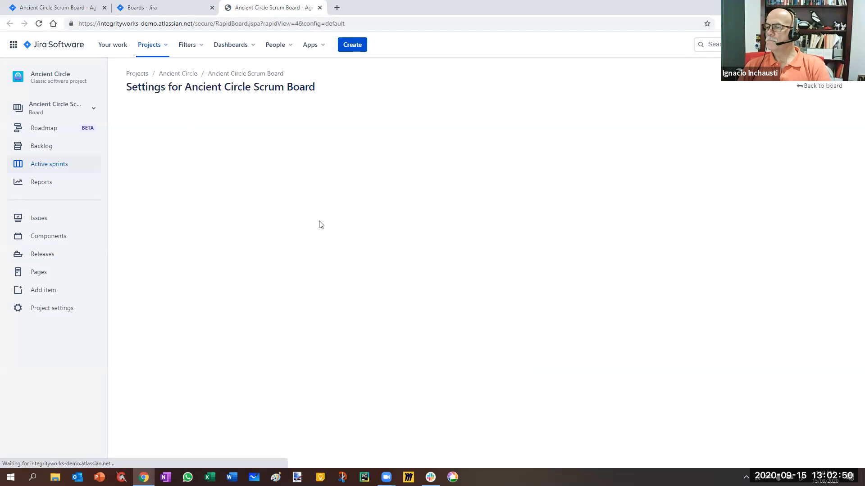
Return to the boards list and create a copy of the Ancient Circle Scrum Board.
{"action": "left_click", "coordinate": [142, 8]}
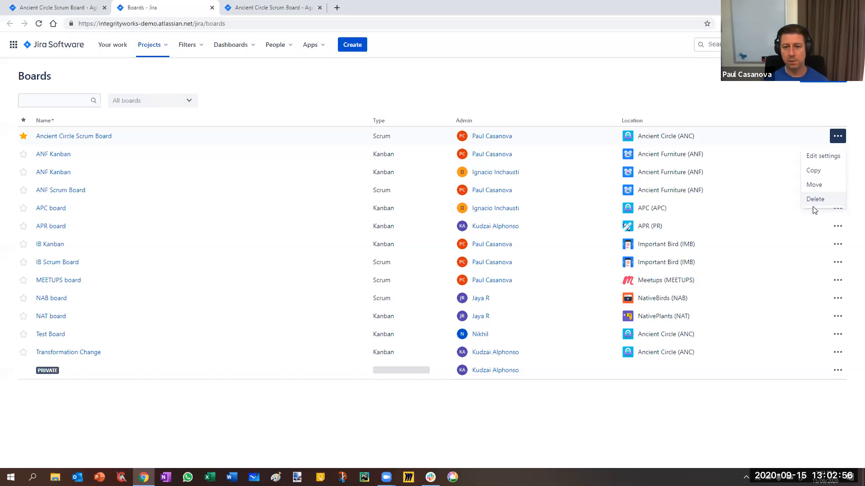
{"action": "left_click", "coordinate": [819, 172]}
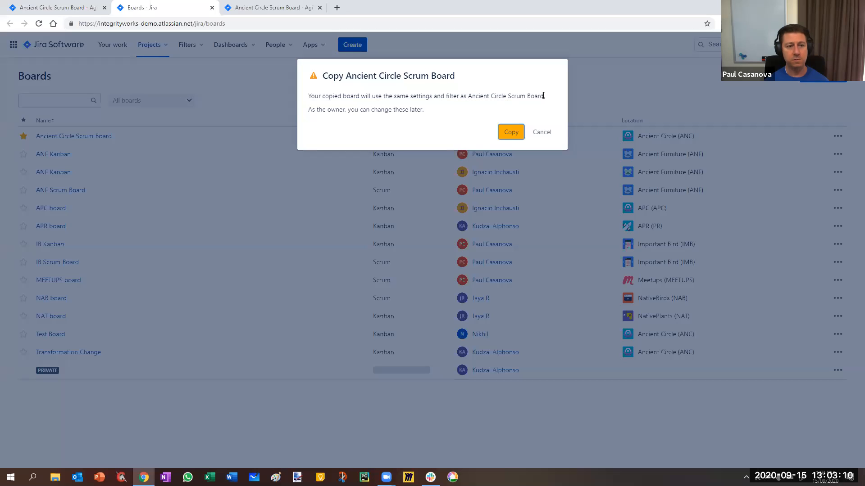
{"action": "left_click", "coordinate": [511, 133]}
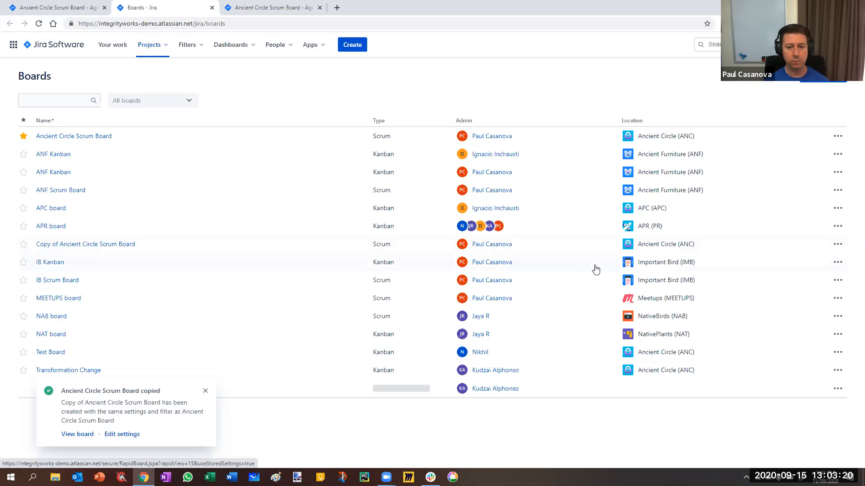
Open the settings of Copy of Ancient Circle Scrum Board in a new browser tab, closing the original board's settings tab.
{"action": "left_click", "coordinate": [837, 245]}
{"action": "right_click", "coordinate": [825, 267]}
{"action": "left_click", "coordinate": [825, 274]}
{"action": "left_click", "coordinate": [318, 8]}
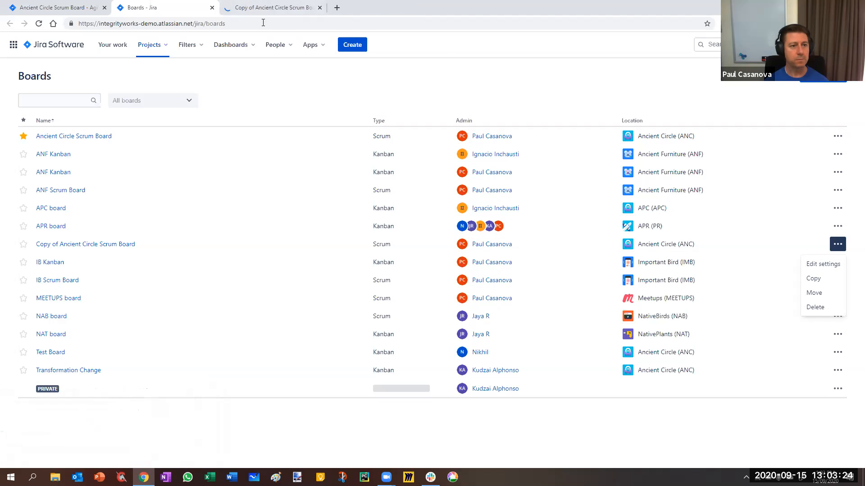
{"action": "left_click", "coordinate": [270, 8]}
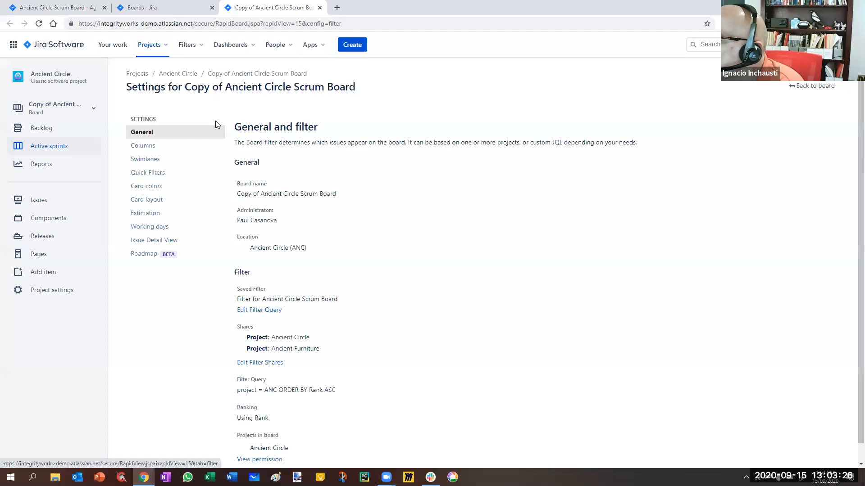
Rename the copied board as Not So Ancient Circle Scrum Board.
{"action": "left_click", "coordinate": [343, 194]}
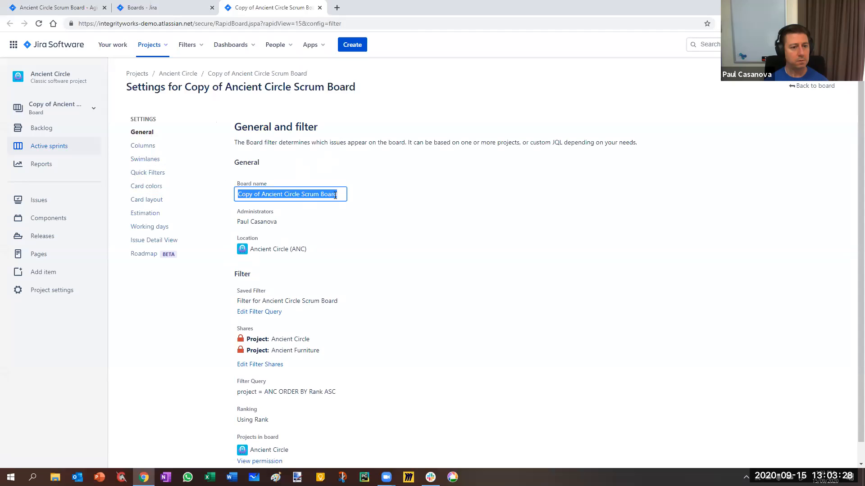
{"action": "left_click", "coordinate": [261, 194]}
{"action": "key", "text": "shift+Home"}
{"action": "key", "text": "BackSpace"}
{"action": "type", "text": "Not So"}
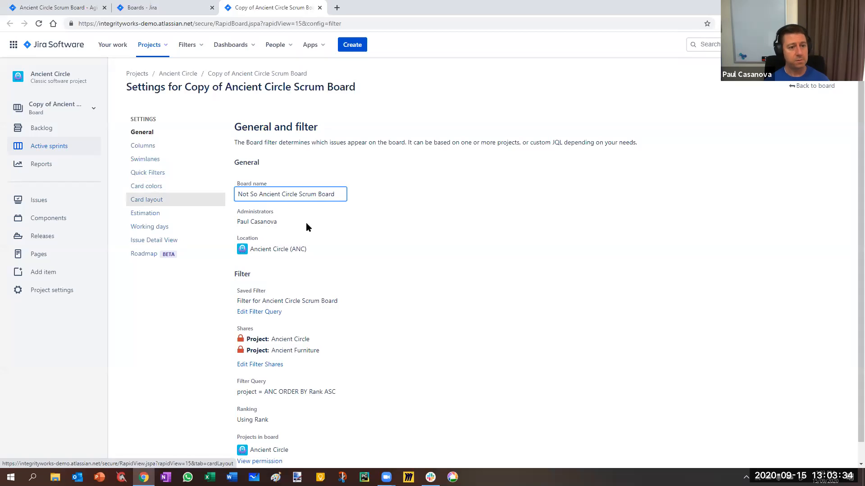
{"action": "left_click", "coordinate": [406, 198]}
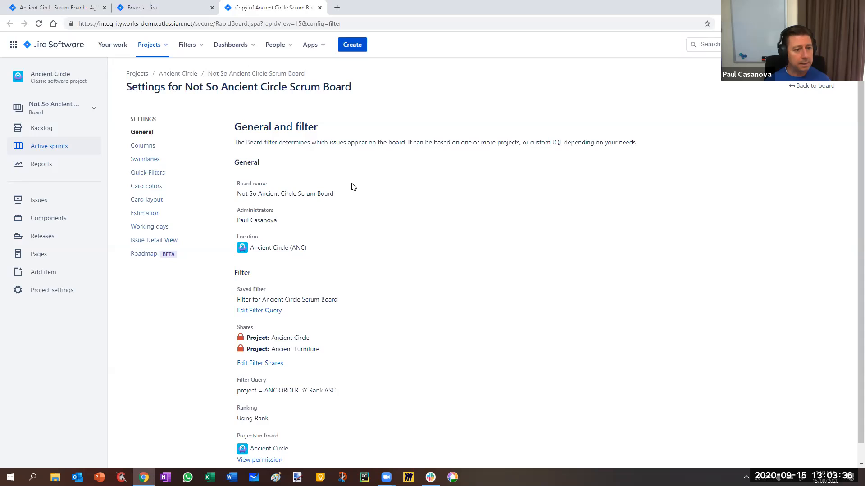
Add three more users as administrators of the Not So Ancient Circle Scrum Board.
{"action": "left_click", "coordinate": [283, 220]}
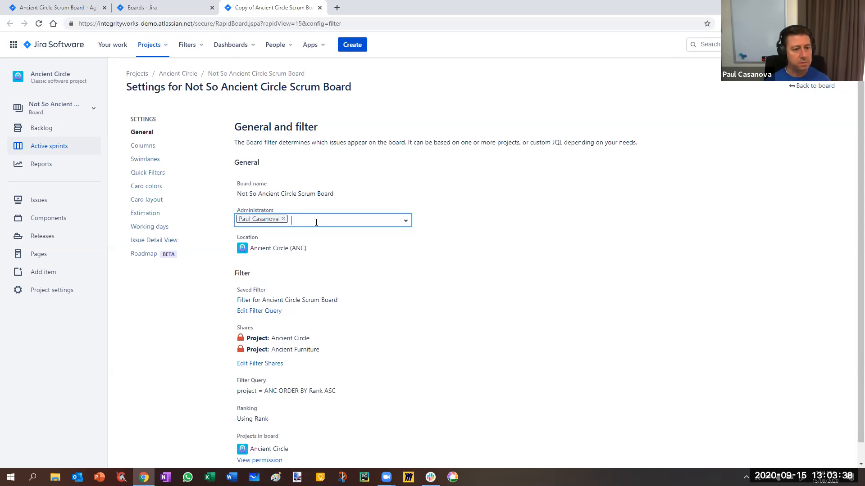
{"action": "type", "text": "ig"}
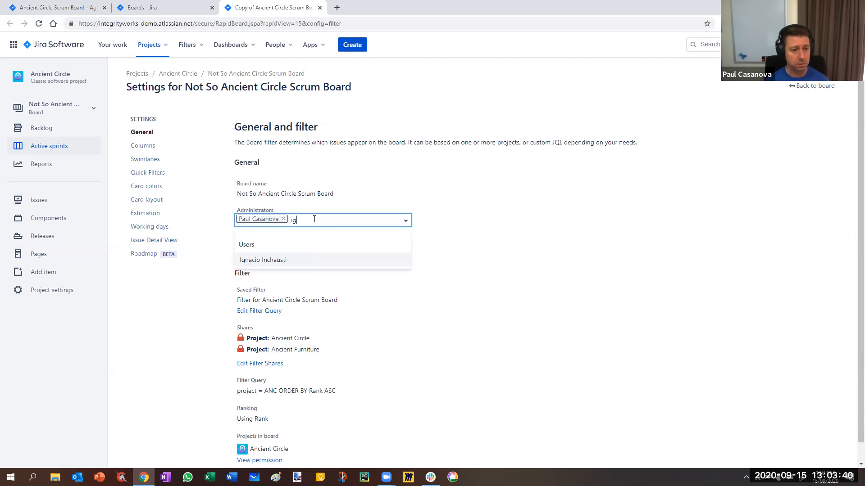
{"action": "left_click", "coordinate": [298, 260]}
{"action": "type", "text": "kud"}
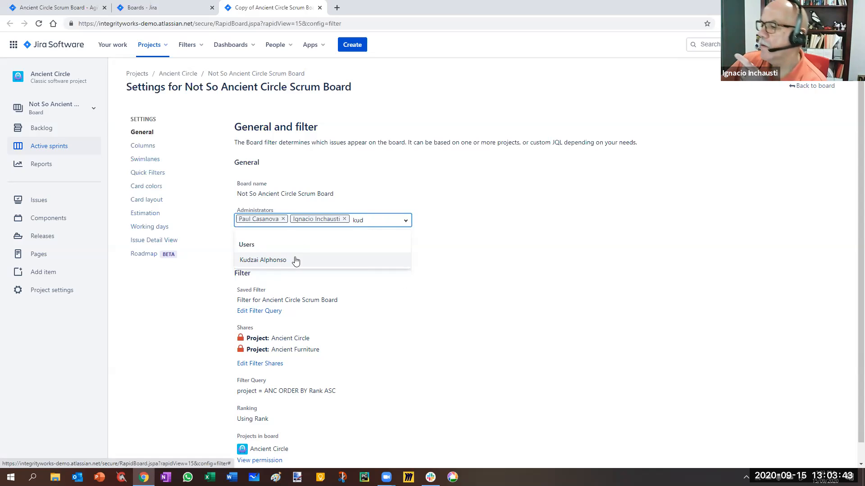
{"action": "left_click", "coordinate": [296, 260]}
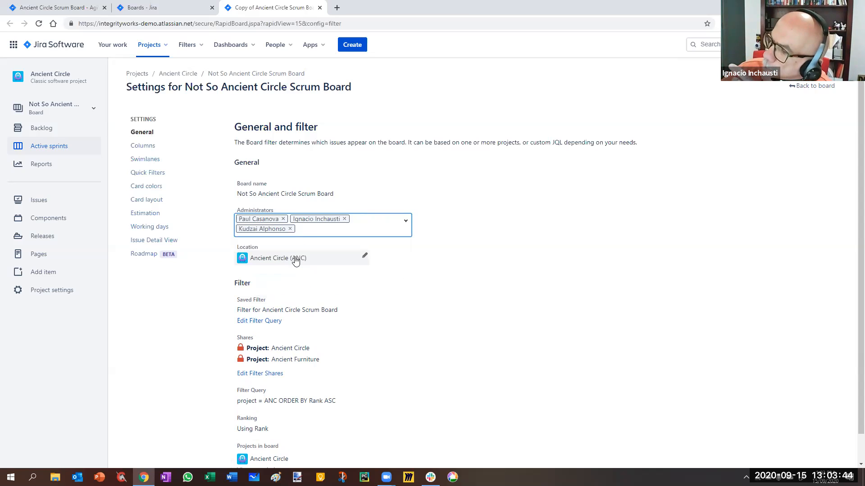
{"action": "type", "text": "jay"}
{"action": "left_click", "coordinate": [543, 260]}
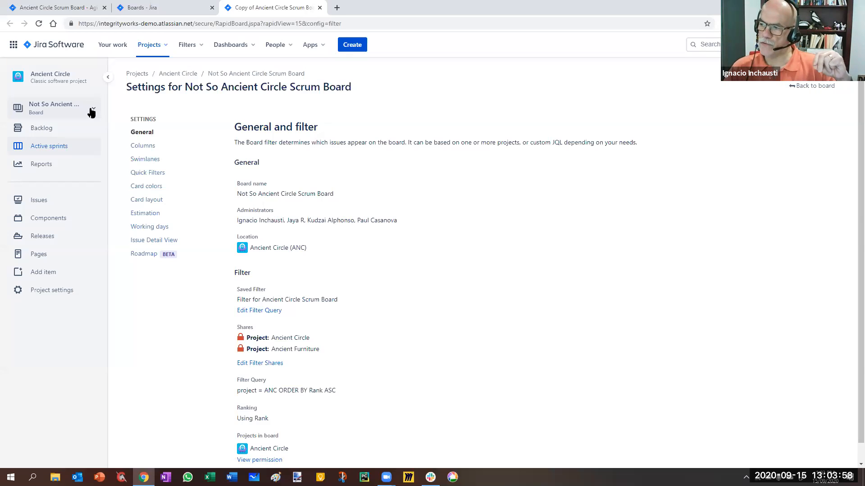
View the project's list of boards and open the current board's filter query in a new browser tab.
{"action": "left_click", "coordinate": [50, 111]}
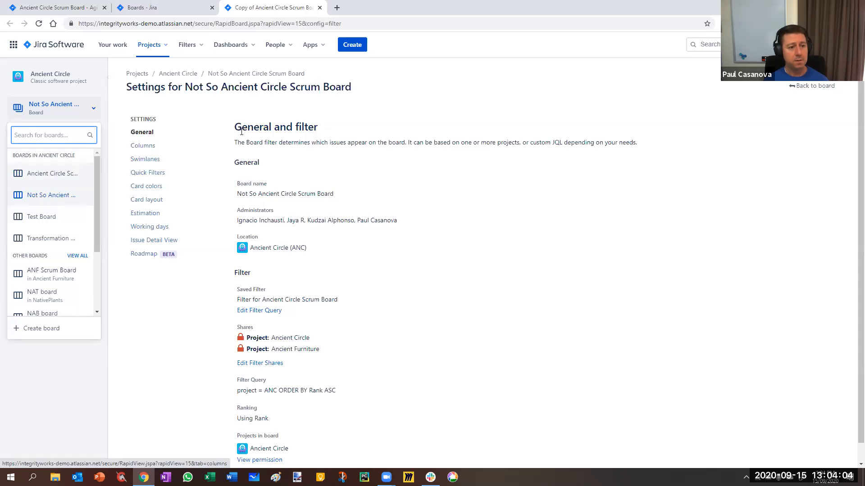
{"action": "left_click", "coordinate": [471, 168]}
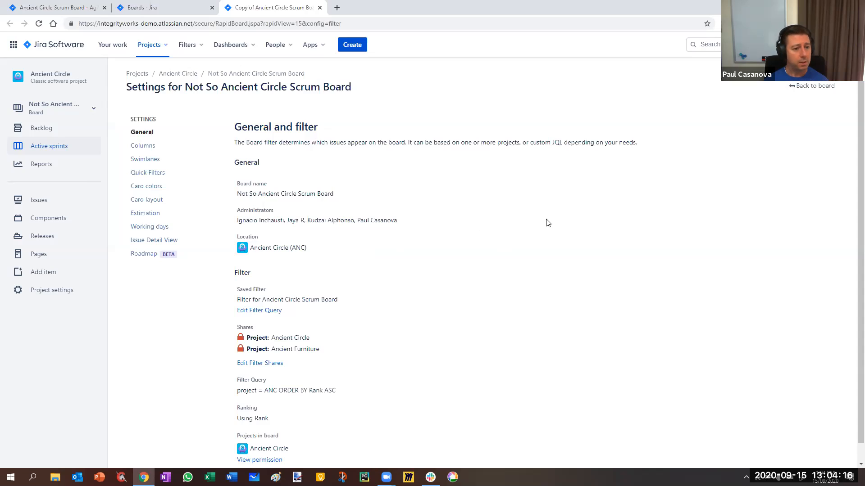
{"action": "right_click", "coordinate": [259, 311]}
{"action": "left_click", "coordinate": [297, 320]}
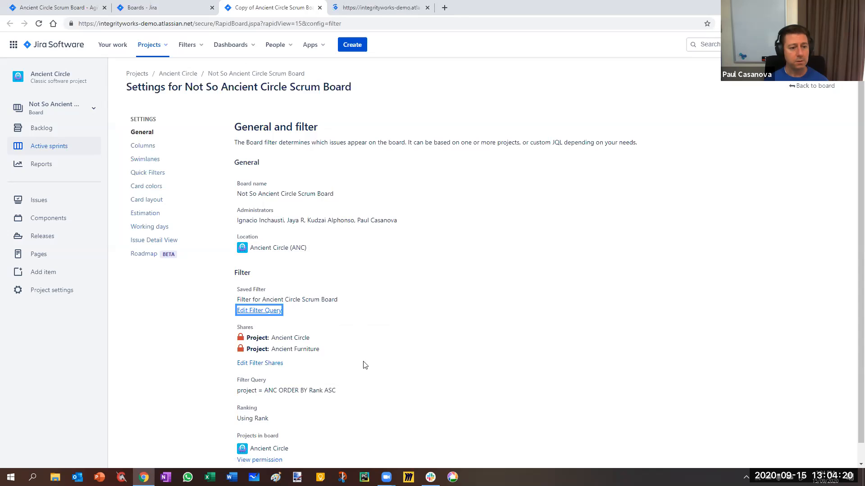
{"action": "left_click", "coordinate": [360, 8]}
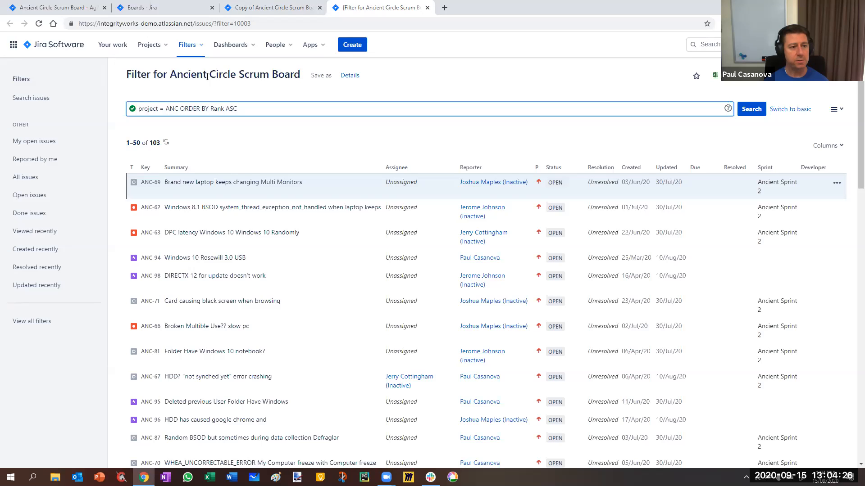
Save a copy of the filter named Filter for Not So Ancient Circle Scrum Board.
{"action": "left_click", "coordinate": [320, 76]}
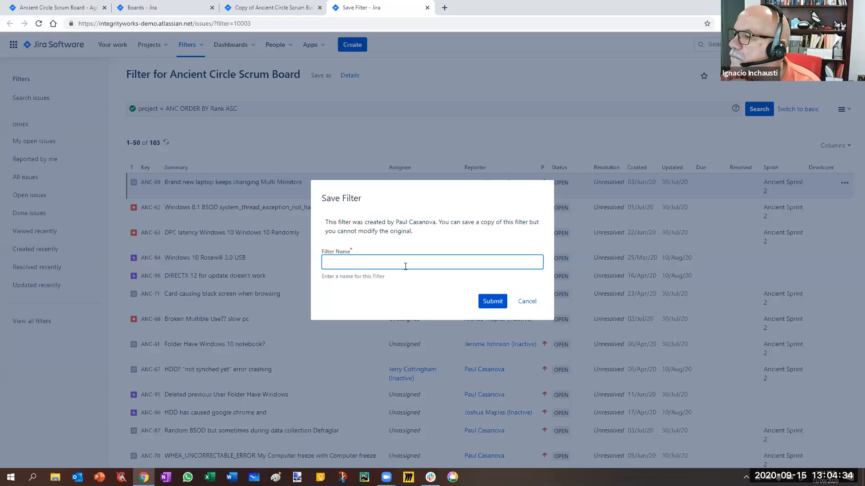
{"action": "type", "text": "Filterl for Not So Ancient Ci"}
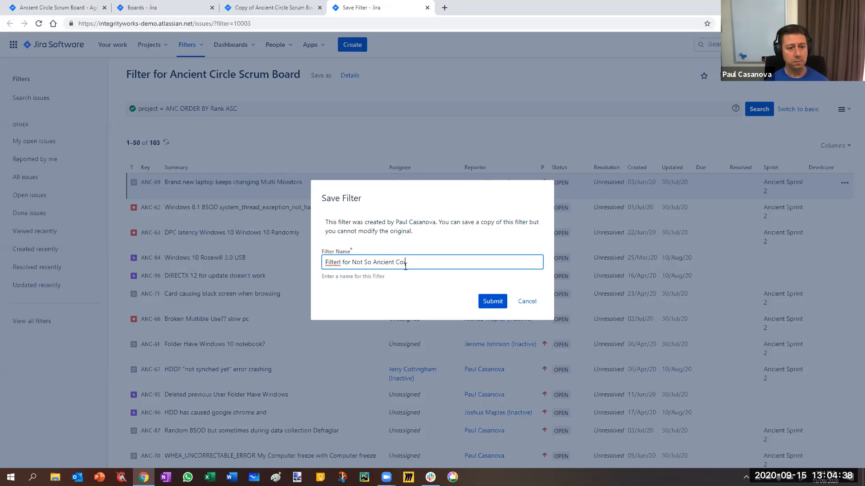
{"action": "type", "text": "rcle Scrum Board"}
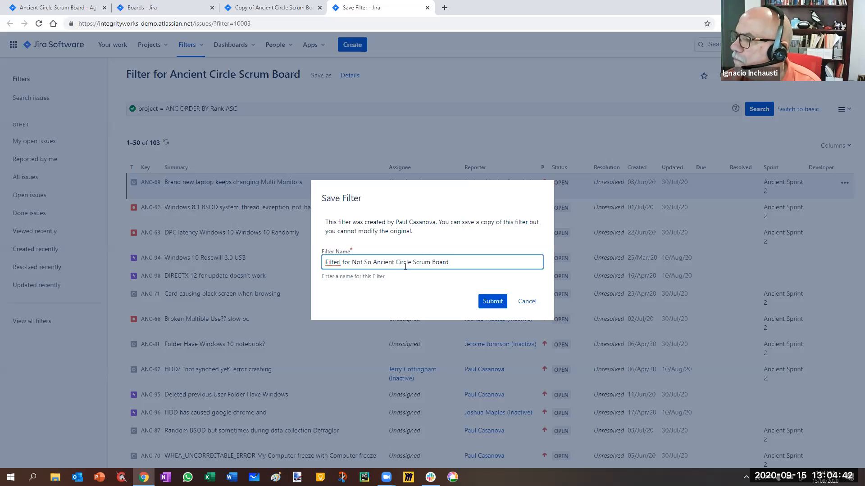
{"action": "left_click", "coordinate": [340, 262]}
{"action": "key", "text": "BackSpace"}
{"action": "left_click", "coordinate": [486, 303]}
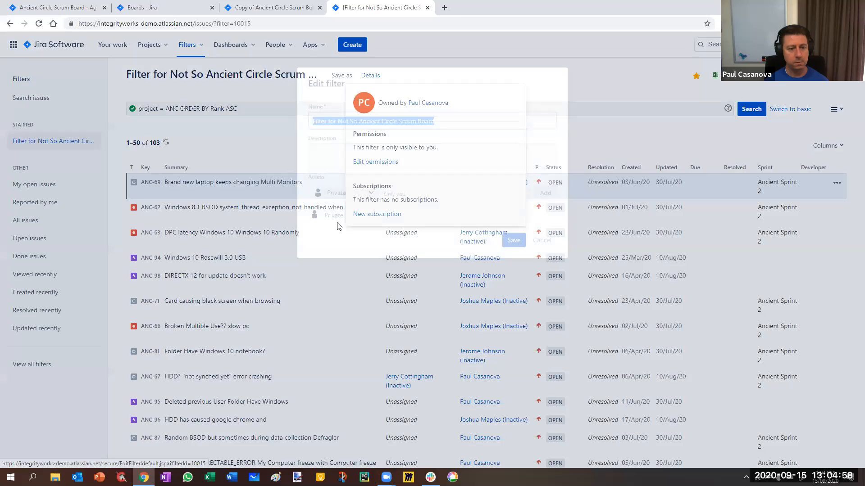
{"action": "left_click", "coordinate": [349, 184]}
{"action": "left_click", "coordinate": [349, 223]}
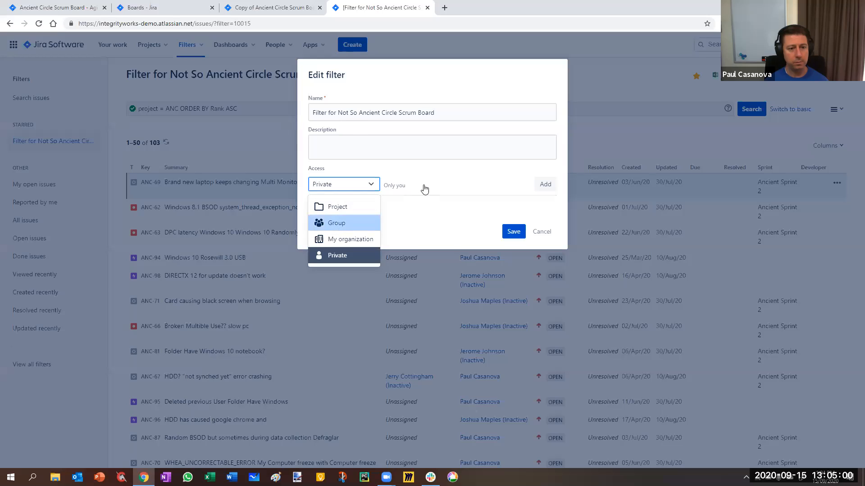
{"action": "left_click", "coordinate": [424, 186]}
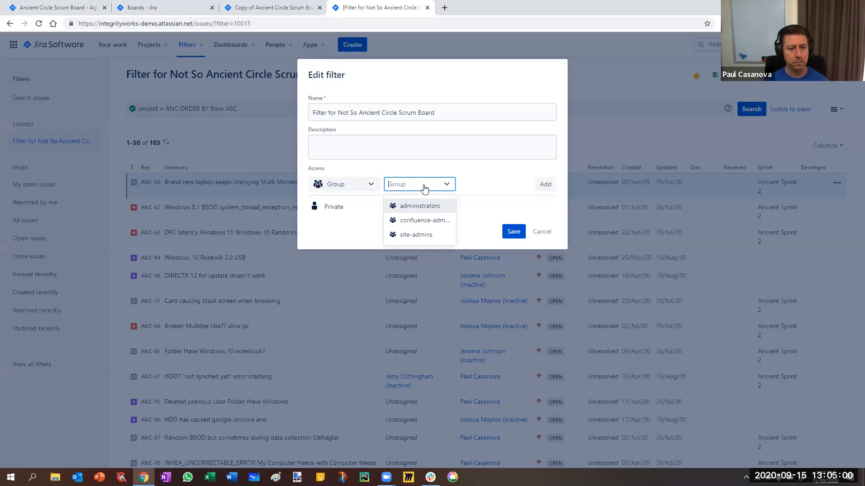
Share the new filter with all roles of the Ancient Circle, Ancient Furniture and APC projects.
{"action": "left_click", "coordinate": [347, 184]}
{"action": "left_click", "coordinate": [341, 208]}
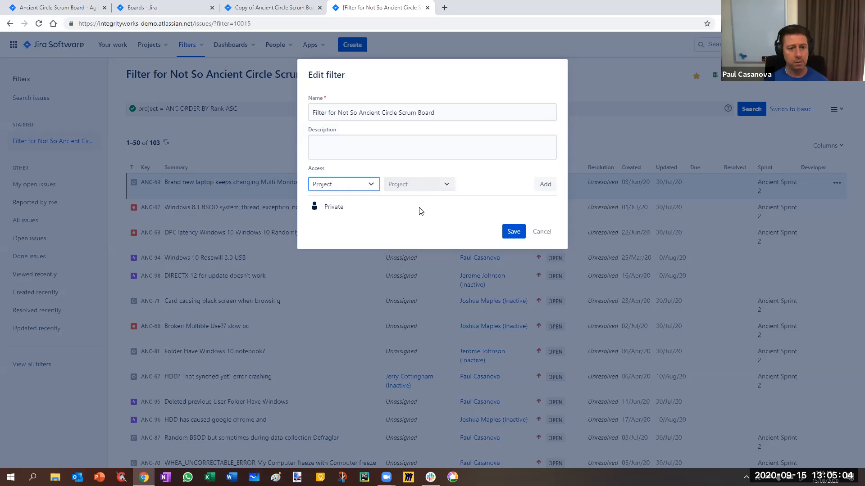
{"action": "left_click", "coordinate": [554, 186]}
{"action": "left_click", "coordinate": [419, 185]}
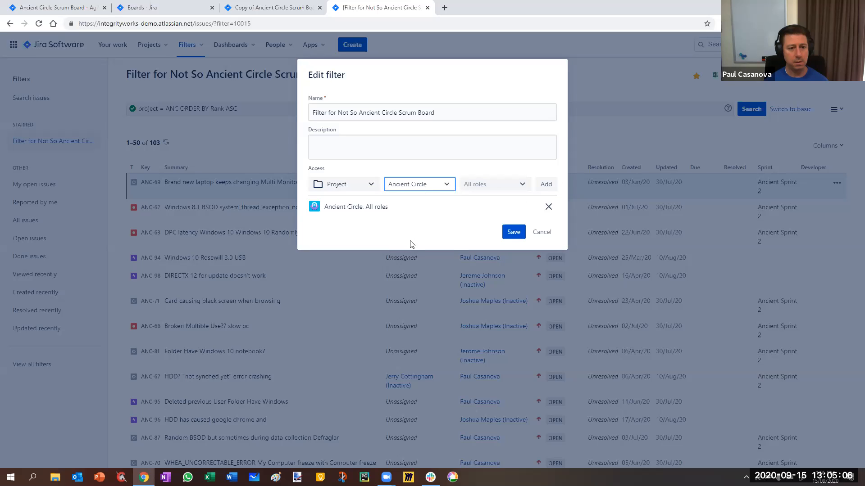
{"action": "left_click", "coordinate": [425, 244]}
{"action": "left_click", "coordinate": [553, 184]}
{"action": "left_click", "coordinate": [419, 185]}
{"action": "left_click", "coordinate": [408, 259]}
{"action": "left_click", "coordinate": [546, 183]}
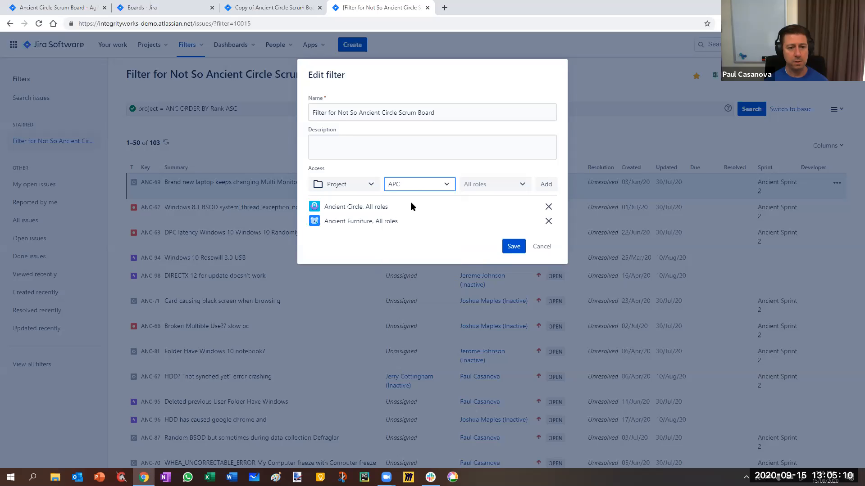
Share the filter with all roles of the APR and Important Bird projects as well, and save the access changes.
{"action": "left_click", "coordinate": [421, 186]}
{"action": "left_click", "coordinate": [407, 271]}
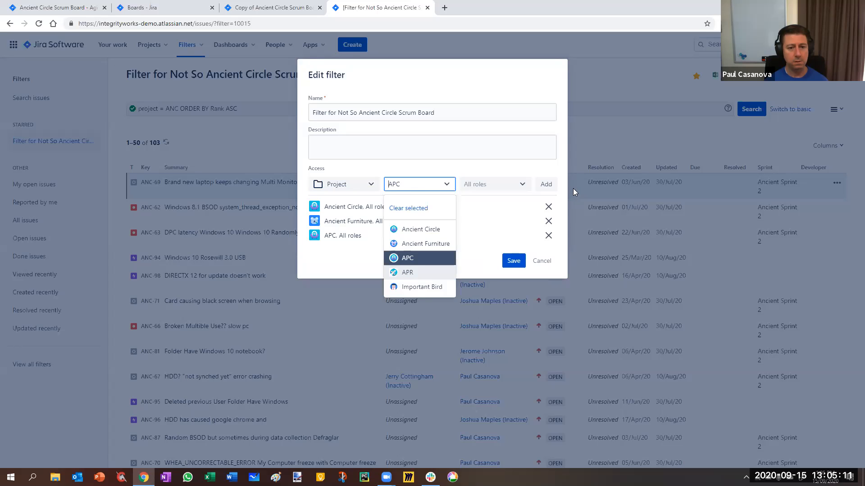
{"action": "left_click", "coordinate": [546, 187]}
{"action": "left_click", "coordinate": [425, 185]}
{"action": "left_click", "coordinate": [411, 288]}
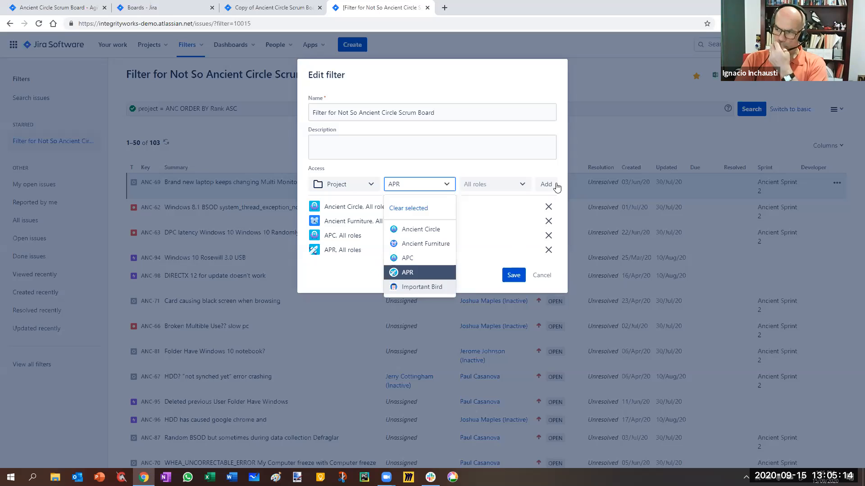
{"action": "left_click", "coordinate": [544, 185]}
{"action": "left_click", "coordinate": [512, 289]}
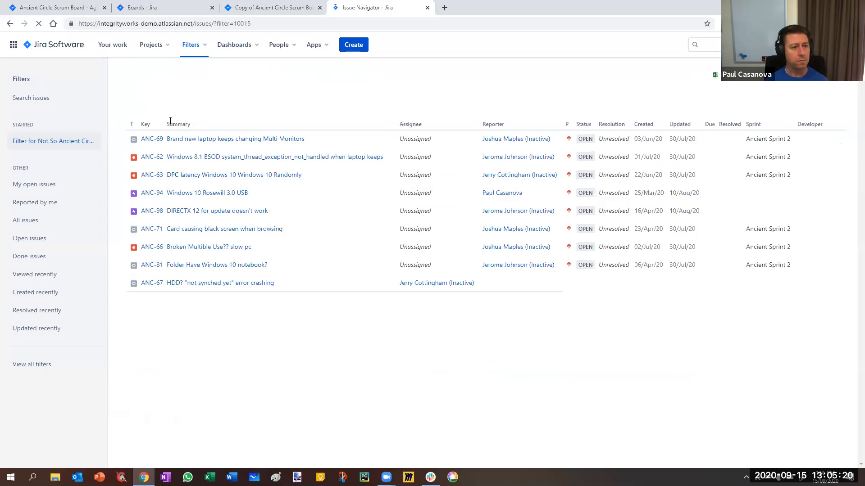
Change the query's project condition to an "in" list starting with ANC and ANF, keeping the Rank ordering.
{"action": "left_click", "coordinate": [165, 109]}
{"action": "key", "text": "BackSpace"}
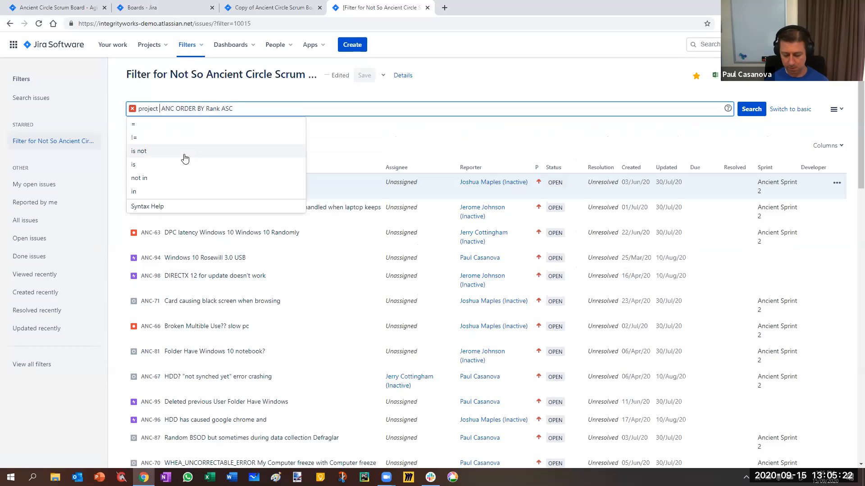
{"action": "type", "text": "in "}
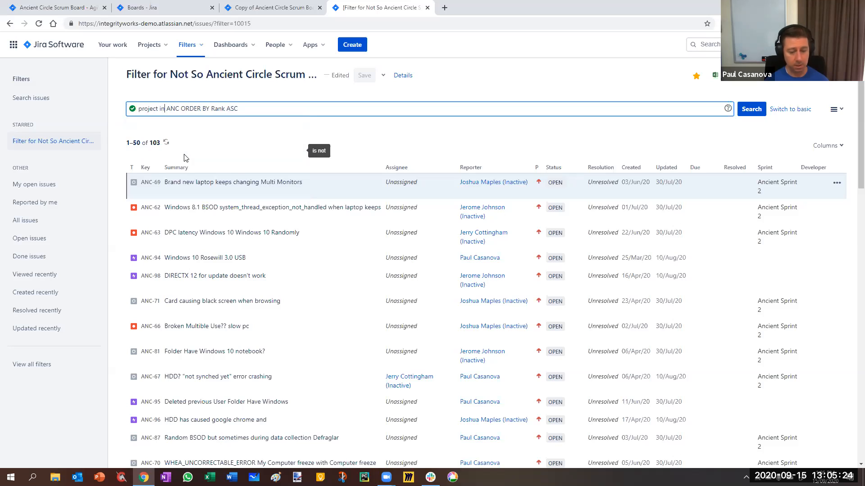
{"action": "type", "text": "("}
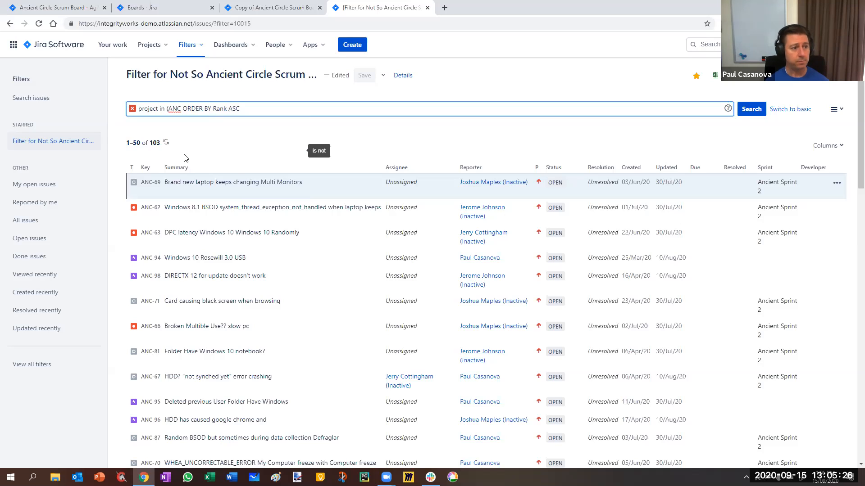
{"action": "key", "text": "Right"}
{"action": "key", "text": "Right"}
{"action": "key", "text": "Right"}
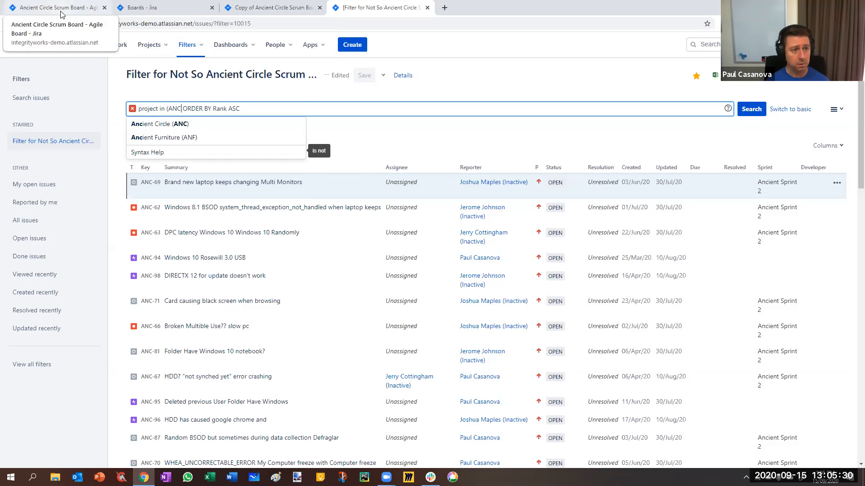
{"action": "type", "text": ", ANF"}
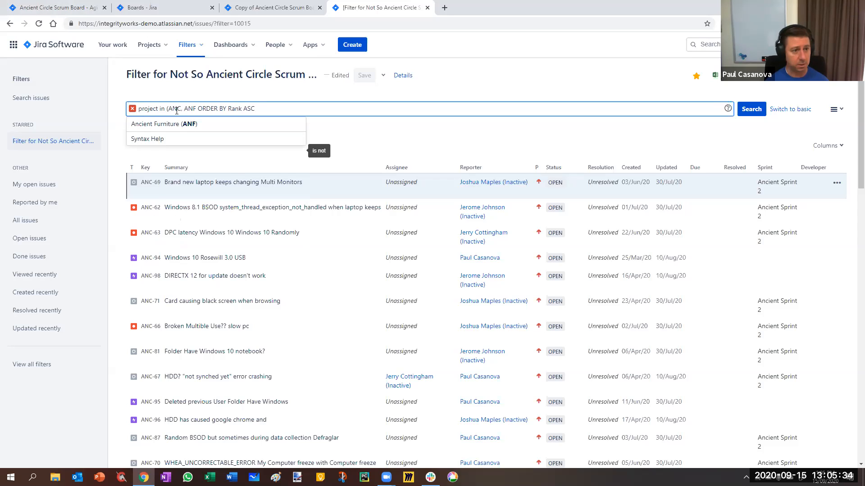
{"action": "type", "text": ","}
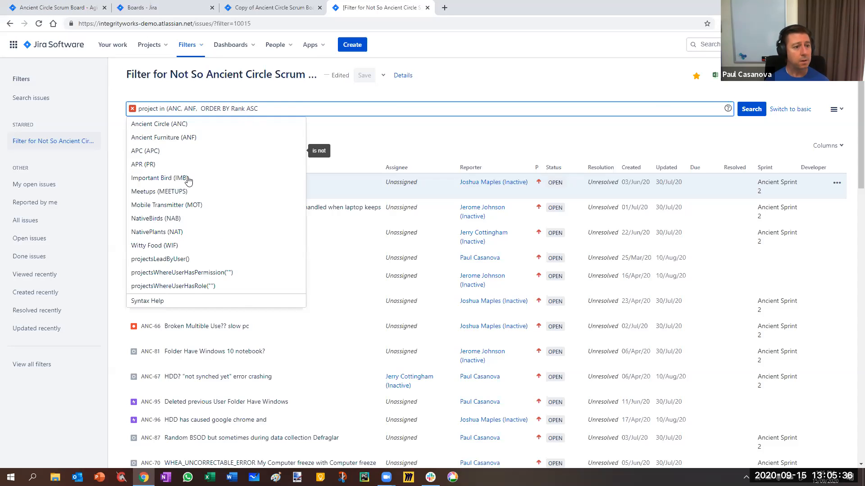
Add "Important Bird", "Mobile Transmitter" and NativeBirds to the query's project list, close the parenthesis and run the search.
{"action": "left_click", "coordinate": [186, 179]}
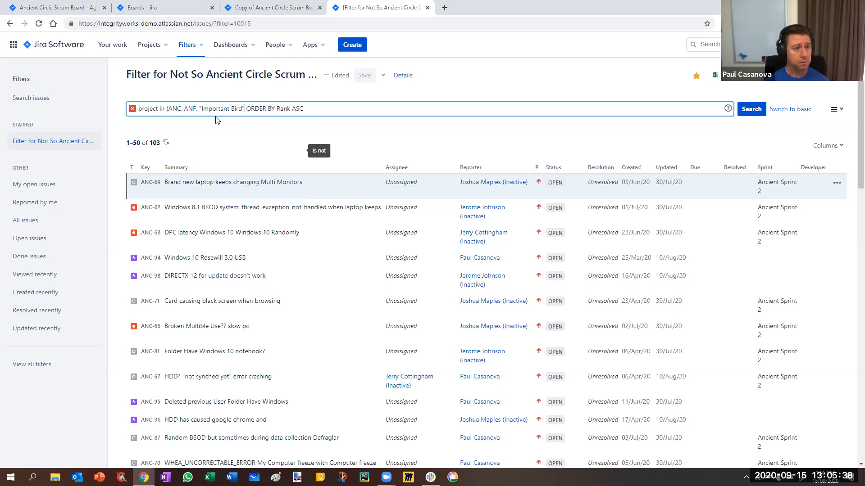
{"action": "type", "text": ", \"Mobile Transmitter\","}
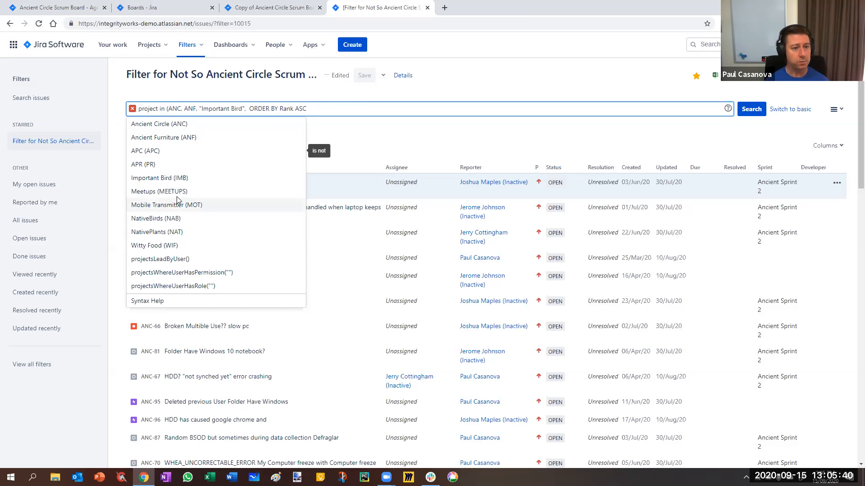
{"action": "left_click", "coordinate": [177, 201]}
{"action": "type", "text": ","}
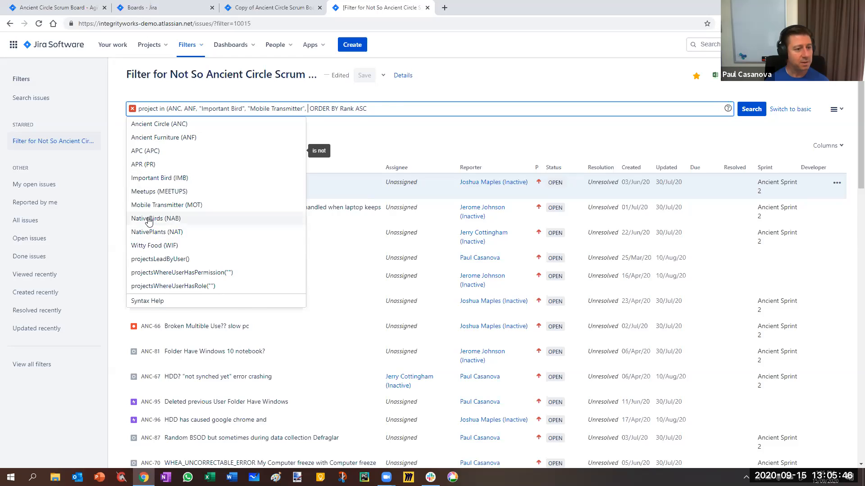
{"action": "left_click", "coordinate": [150, 219]}
{"action": "type", "text": ")"}
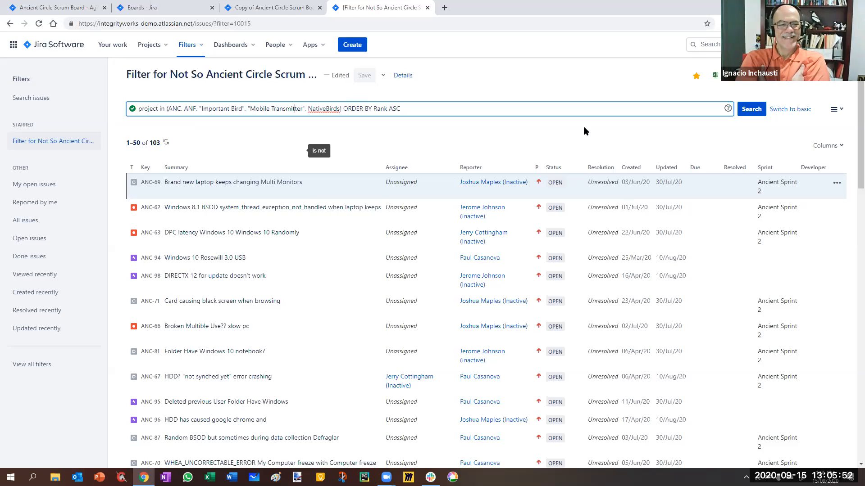
{"action": "key", "text": "Return"}
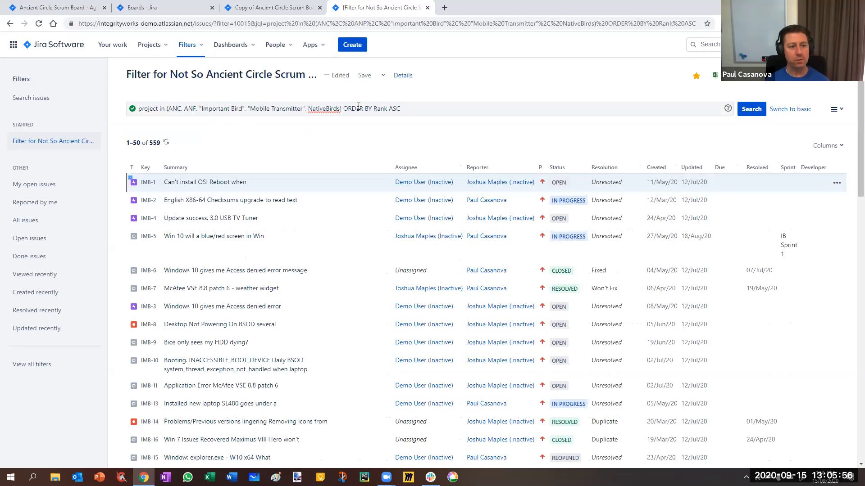
Save the edited filter and set the board's saved filter to "Filter for Not So Ancient Circle Scrum Board".
{"action": "left_click", "coordinate": [363, 80]}
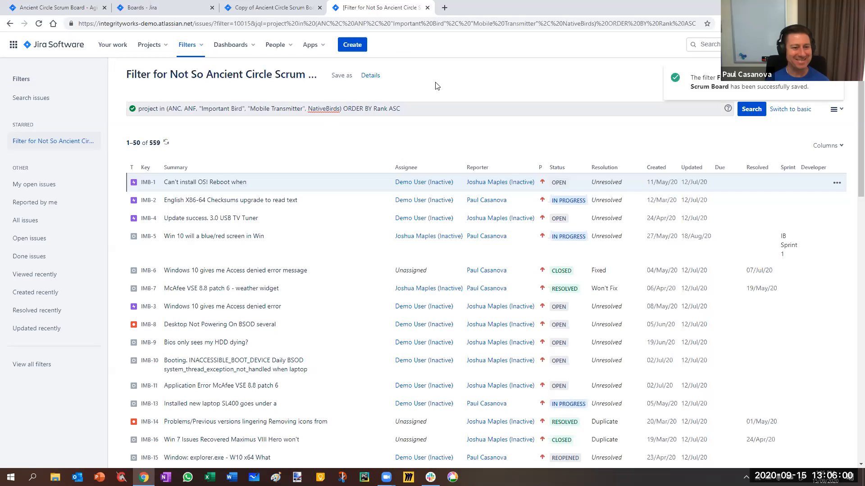
{"action": "triple_click", "coordinate": [283, 72]}
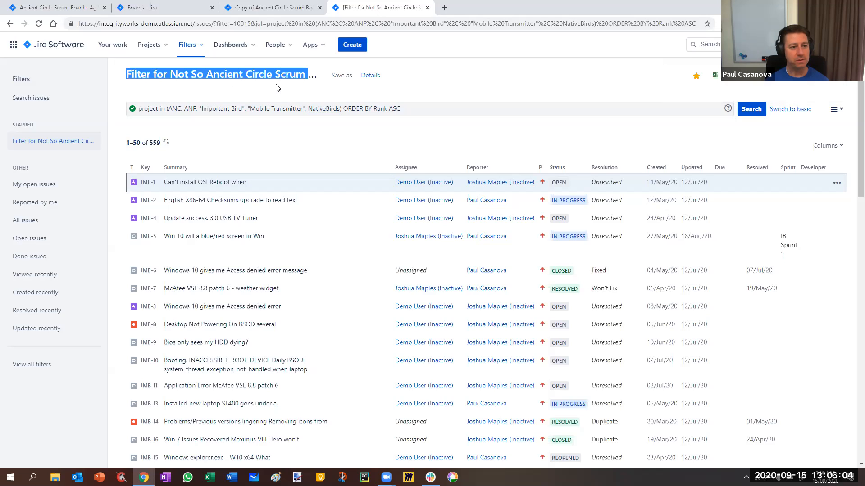
{"action": "left_click", "coordinate": [266, 9]}
{"action": "mouse_move", "coordinate": [336, 302]}
{"action": "left_click", "coordinate": [365, 298]}
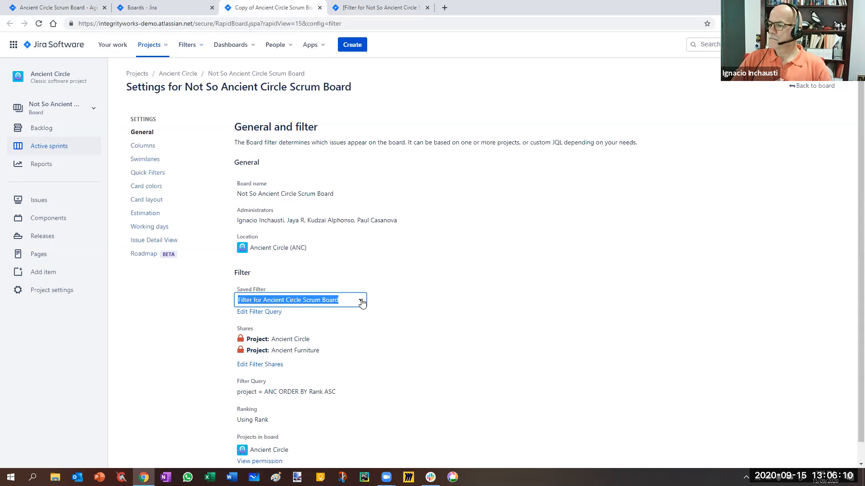
{"action": "left_click", "coordinate": [362, 302]}
{"action": "type", "text": "filte"}
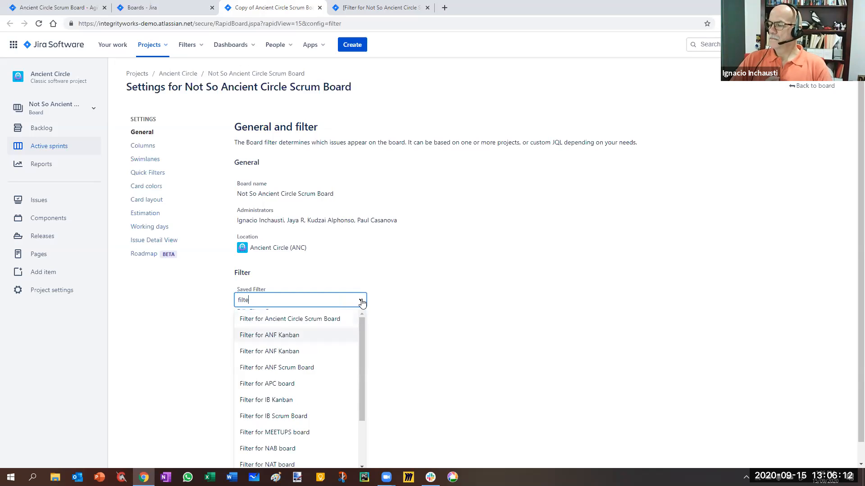
{"action": "type", "text": "r for not"}
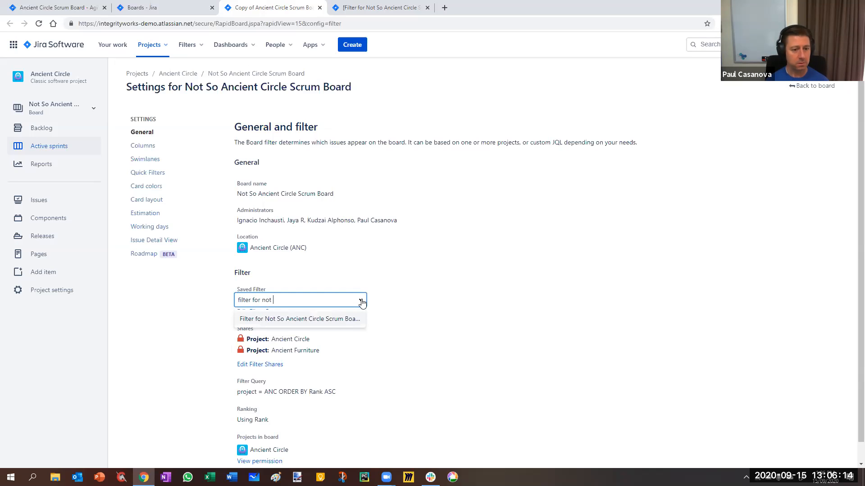
{"action": "left_click", "coordinate": [333, 321]}
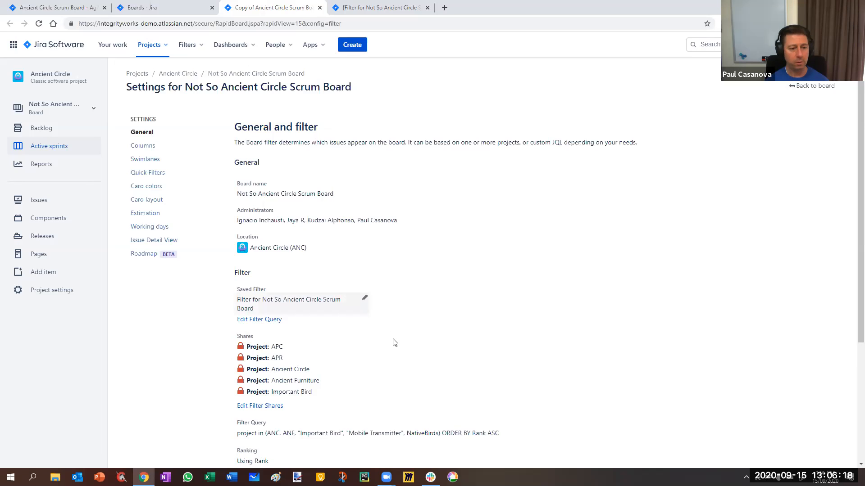
Review the board's filter shares, filter query and list of projects in the board.
{"action": "scroll", "coordinate": [357, 272], "scroll_direction": "down", "scroll_amount": 2}
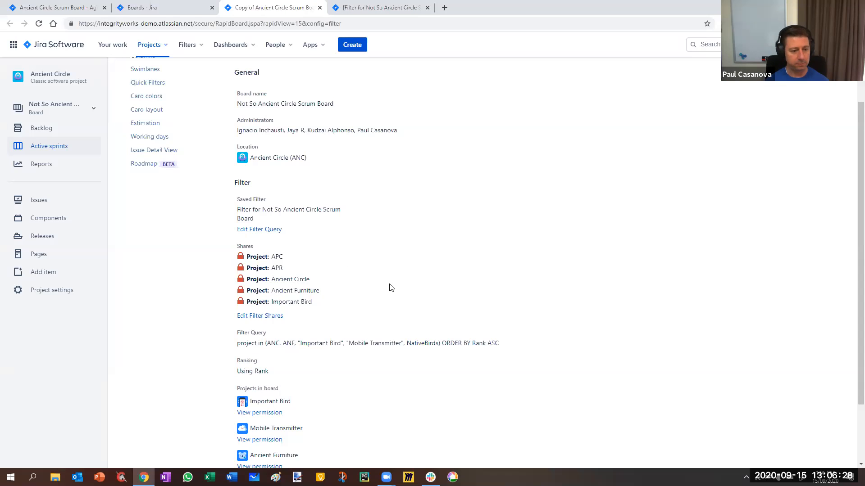
{"action": "left_click_drag", "start_coordinate": [237, 345], "coordinate": [519, 349]}
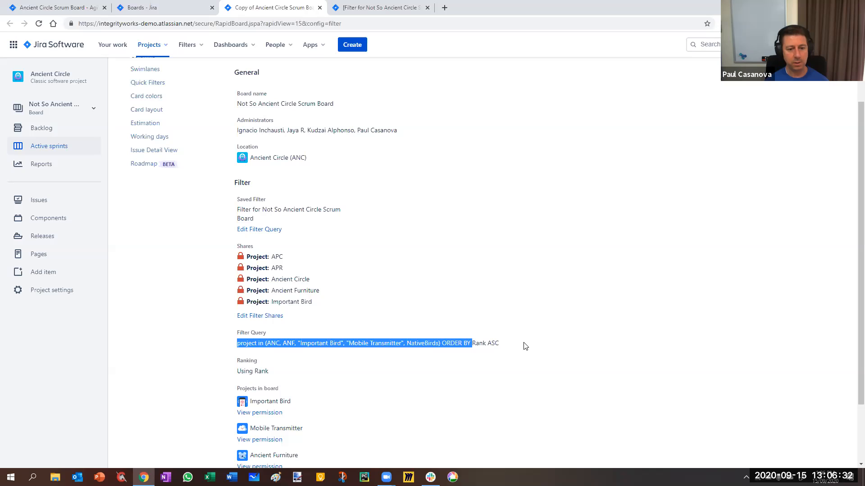
{"action": "left_click", "coordinate": [523, 335]}
{"action": "scroll", "coordinate": [522, 336], "scroll_direction": "down", "scroll_amount": 2}
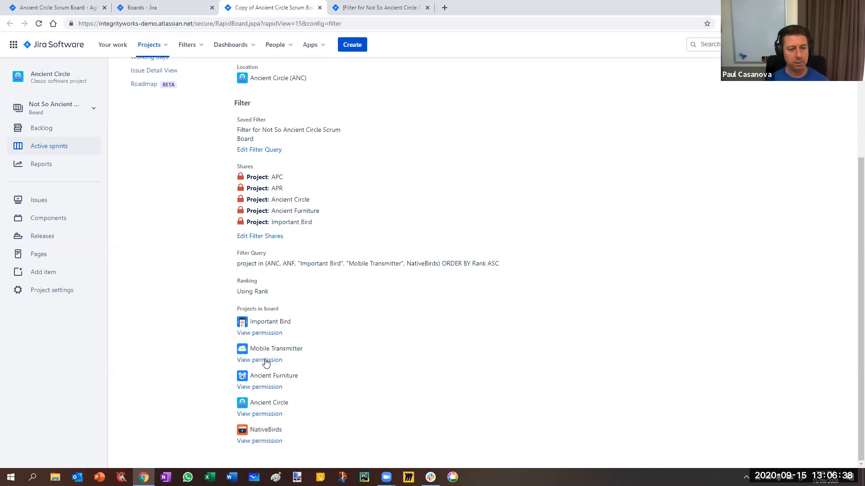
View the Important Bird project's permission scheme in a separate tab, close it and return to the board's general settings.
{"action": "right_click", "coordinate": [264, 334]}
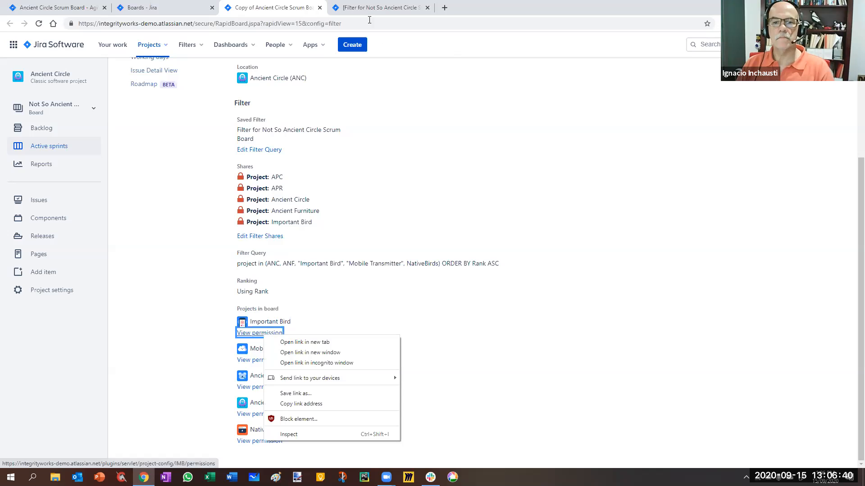
{"action": "left_click", "coordinate": [279, 343]}
{"action": "left_click", "coordinate": [487, 7]}
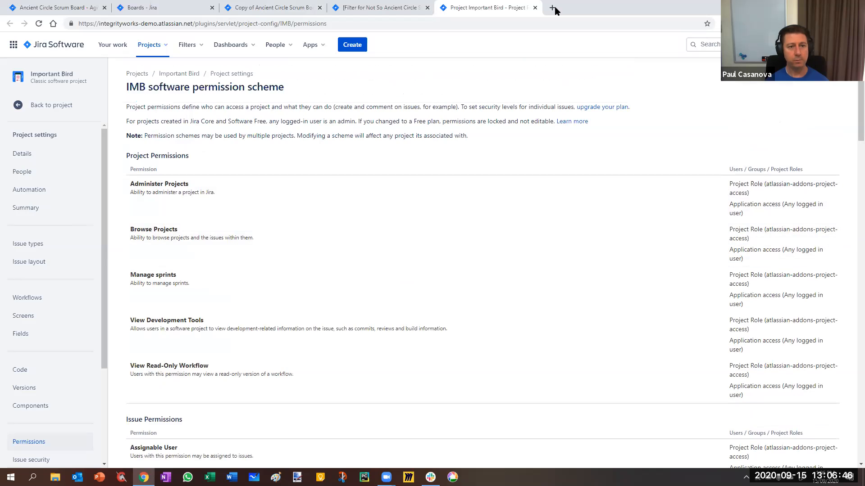
{"action": "key", "text": "ctrl+w"}
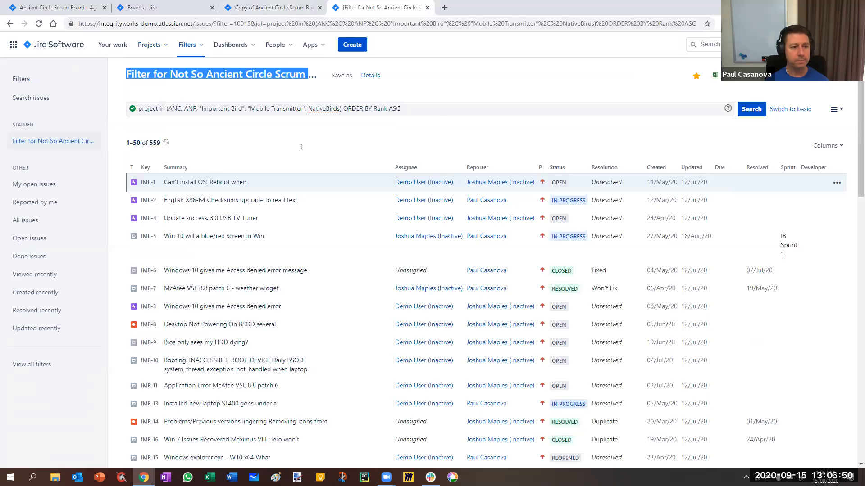
{"action": "key", "text": "ctrl+shift+Tab"}
{"action": "scroll", "coordinate": [323, 182], "scroll_direction": "up", "scroll_amount": 4}
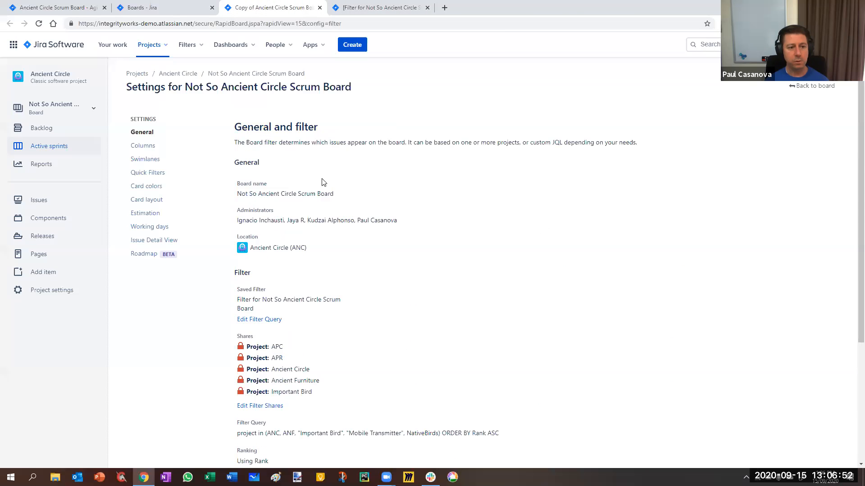
Base the board's swimlanes on Projects.
{"action": "left_click", "coordinate": [154, 159]}
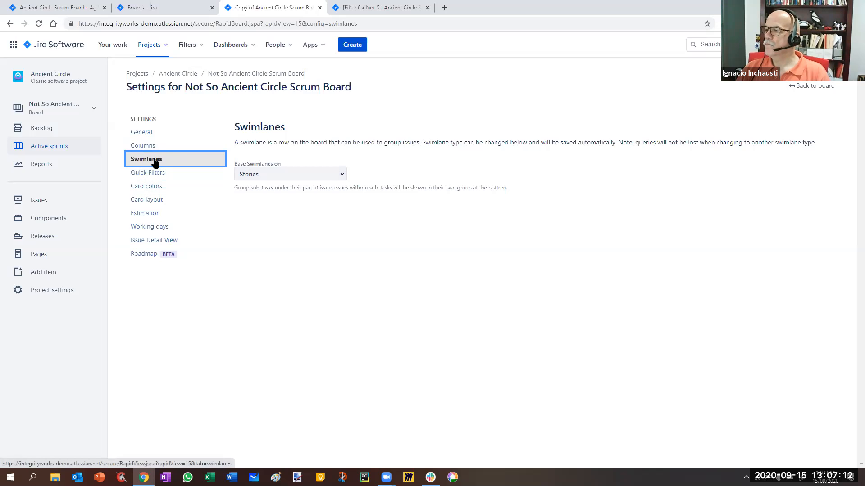
{"action": "left_click", "coordinate": [283, 173]}
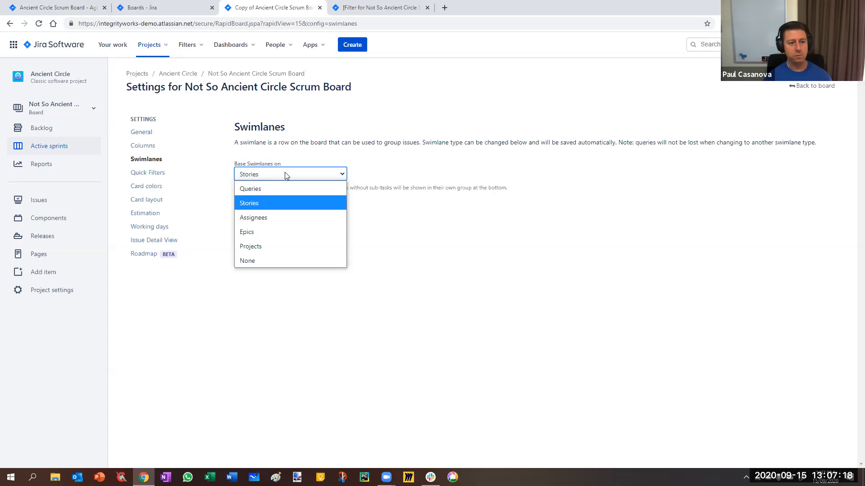
{"action": "left_click", "coordinate": [273, 247]}
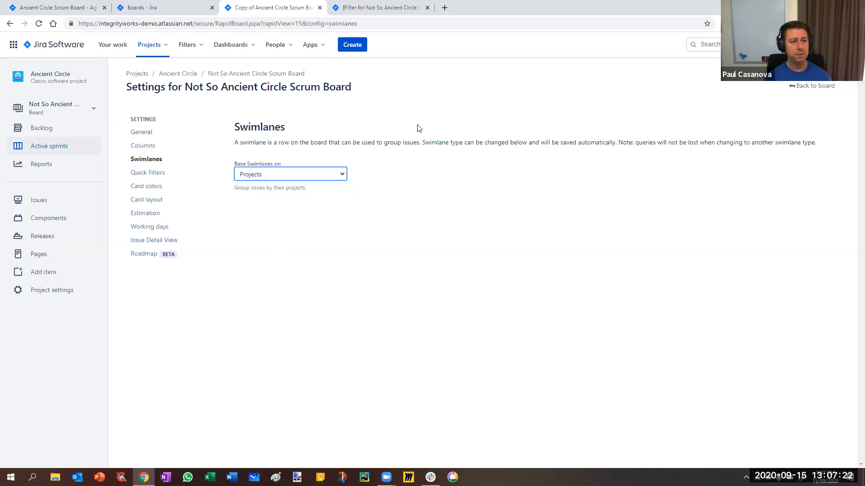
Go back to the board and examine its project swimlanes, collapsing and re-expanding the Ancient Circle swimlane.
{"action": "left_click", "coordinate": [815, 86]}
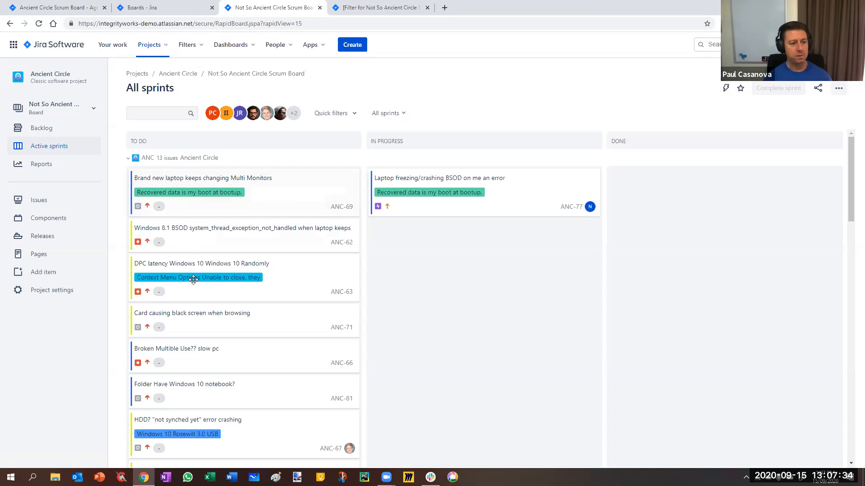
{"action": "scroll", "coordinate": [187, 274], "scroll_direction": "down", "scroll_amount": 1}
{"action": "scroll", "coordinate": [158, 207], "scroll_direction": "up", "scroll_amount": 1}
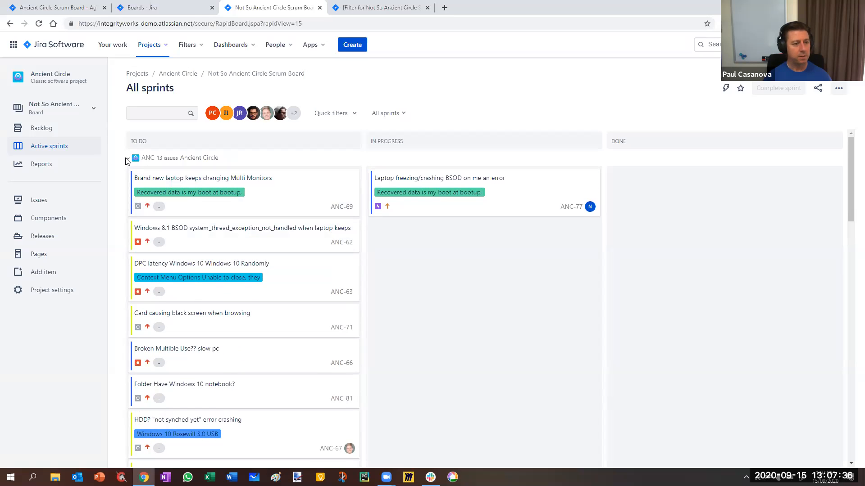
{"action": "left_click", "coordinate": [128, 159]}
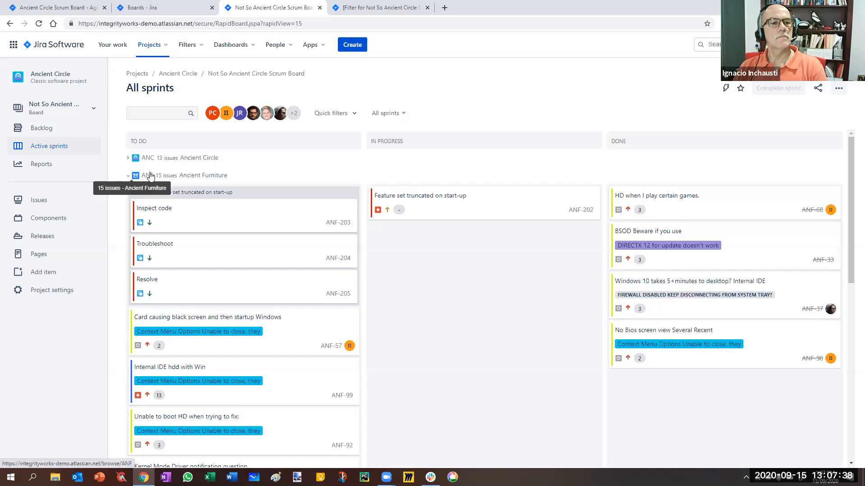
{"action": "scroll", "coordinate": [171, 315], "scroll_direction": "down", "scroll_amount": 10}
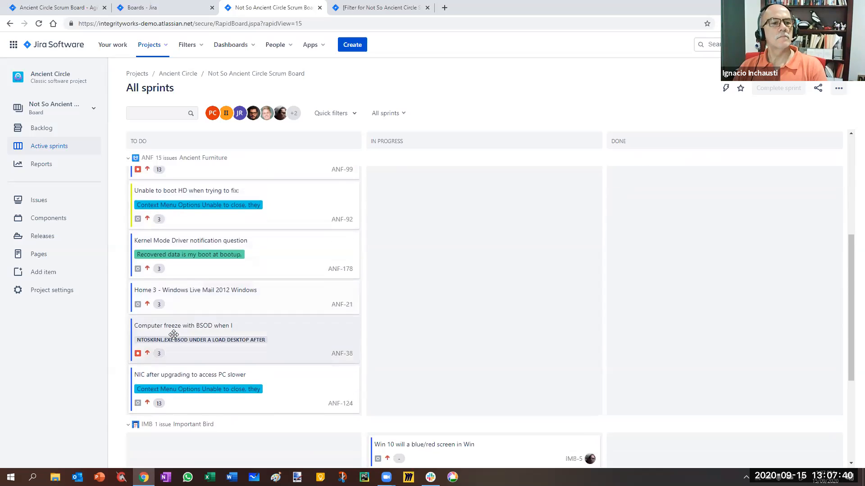
{"action": "scroll", "coordinate": [167, 339], "scroll_direction": "down", "scroll_amount": 1}
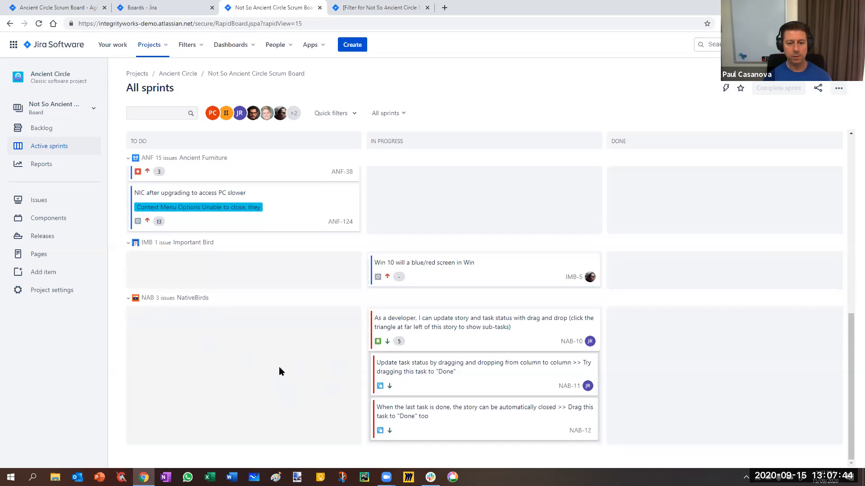
{"action": "scroll", "coordinate": [279, 367], "scroll_direction": "up", "scroll_amount": 15}
{"action": "left_click", "coordinate": [128, 158]}
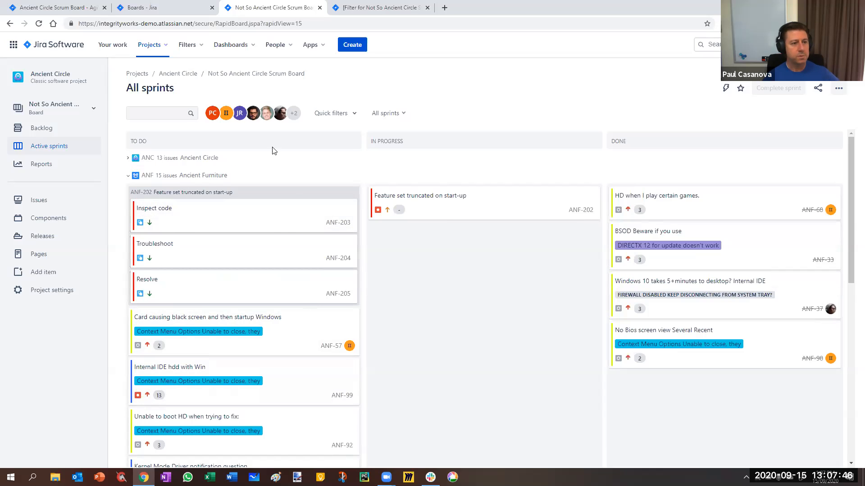
In the board's column settings, map the unmapped Done status to the Done column and the To Do status to the To Do column.
{"action": "left_click", "coordinate": [837, 88]}
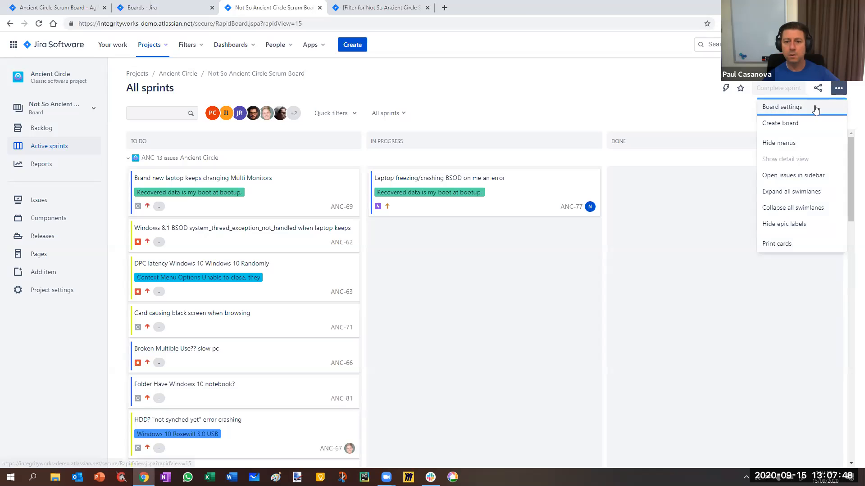
{"action": "left_click", "coordinate": [814, 108]}
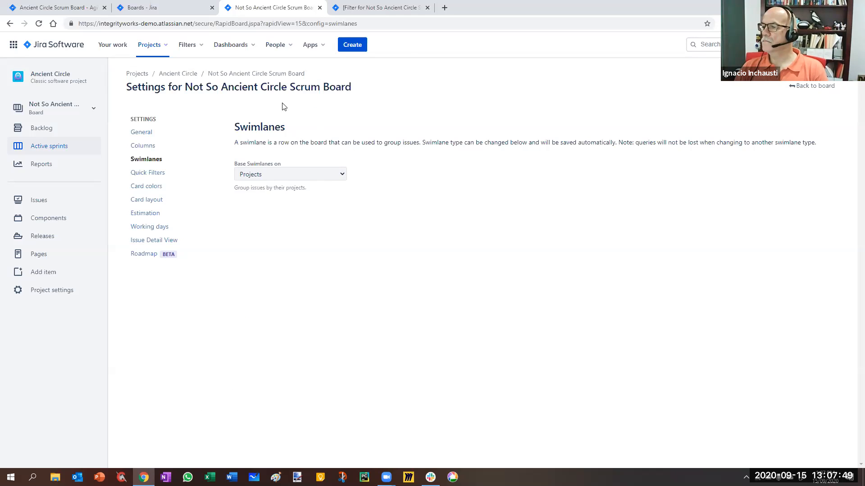
{"action": "left_click", "coordinate": [177, 131]}
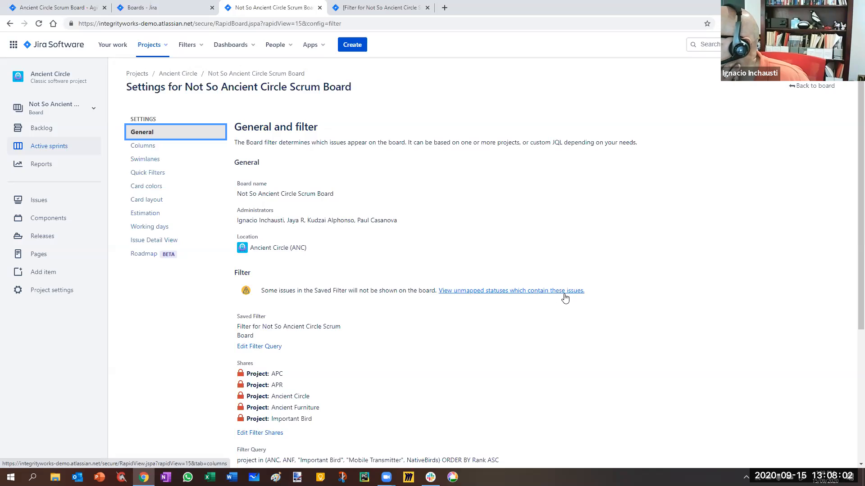
{"action": "left_click", "coordinate": [142, 148]}
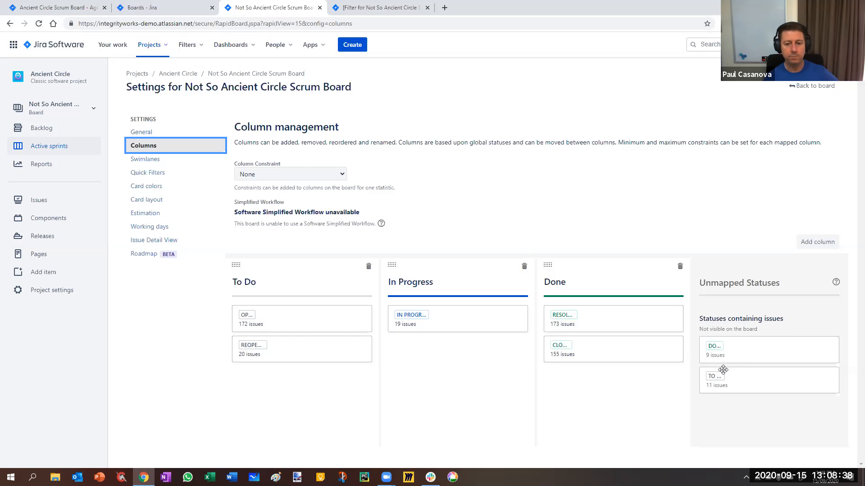
{"action": "left_click_drag", "start_coordinate": [746, 347], "coordinate": [618, 389]}
{"action": "left_click_drag", "start_coordinate": [749, 350], "coordinate": [279, 386]}
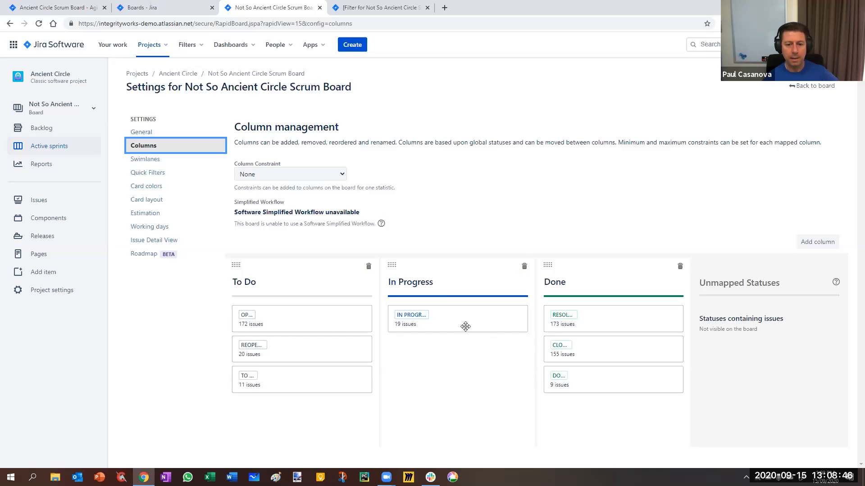
Return to the board and check each project's swimlane for issues in the newly mapped statuses.
{"action": "left_click", "coordinate": [810, 86]}
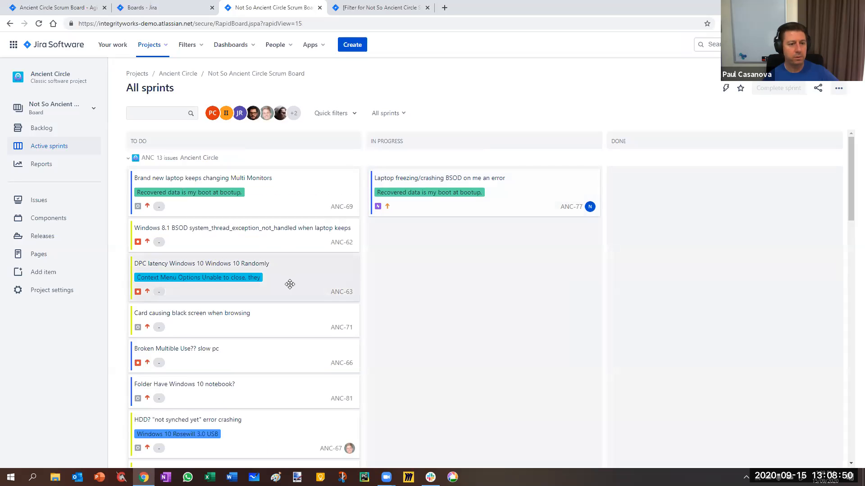
{"action": "scroll", "coordinate": [289, 284], "scroll_direction": "down", "scroll_amount": 15}
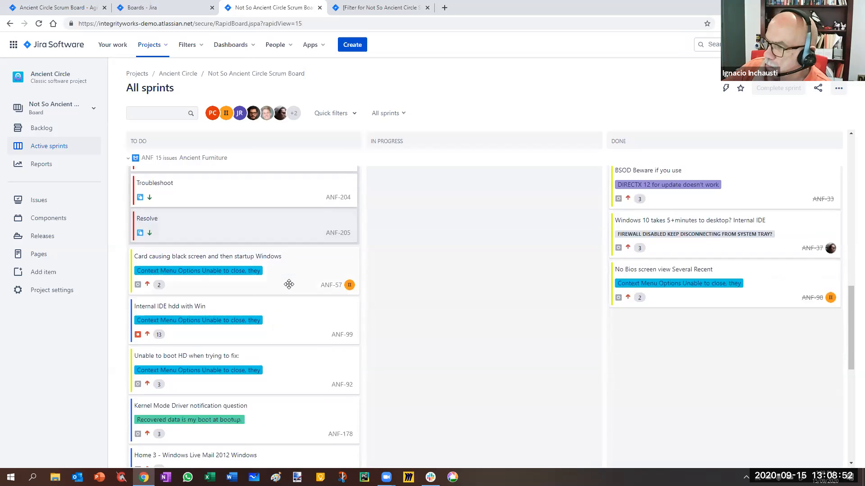
{"action": "scroll", "coordinate": [288, 289], "scroll_direction": "down", "scroll_amount": 3}
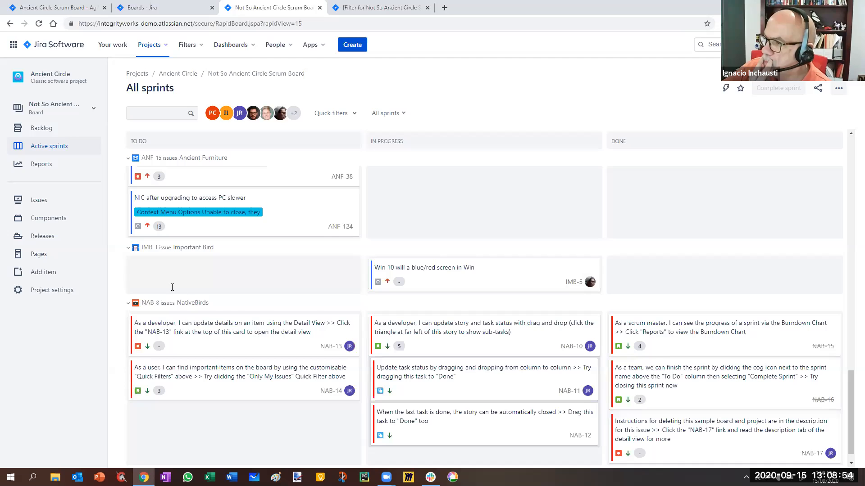
{"action": "scroll", "coordinate": [199, 297], "scroll_direction": "down", "scroll_amount": 1}
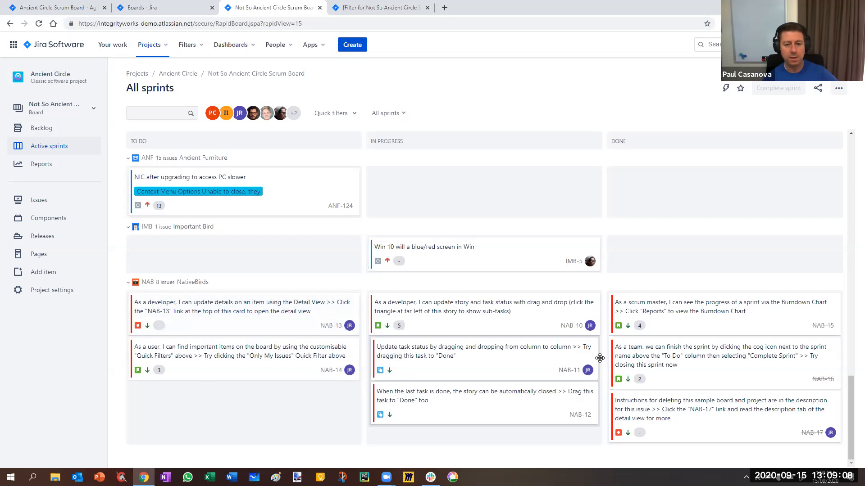
{"action": "scroll", "coordinate": [606, 278], "scroll_direction": "up", "scroll_amount": 10}
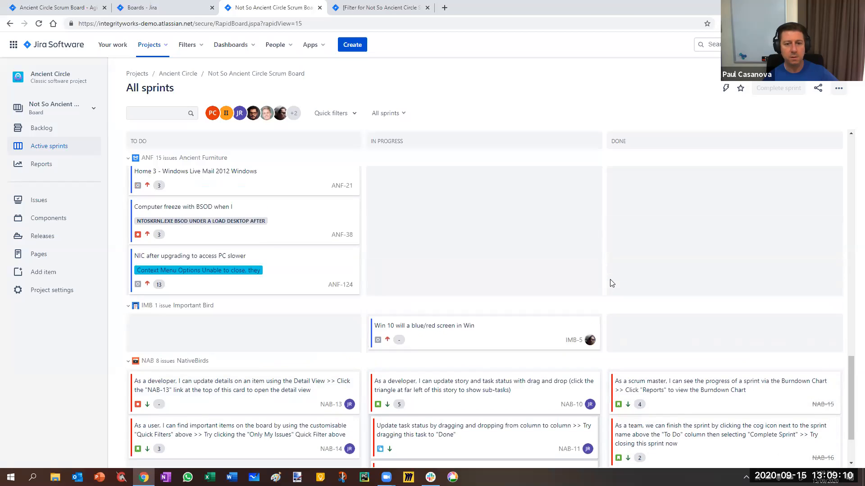
{"action": "scroll", "coordinate": [533, 291], "scroll_direction": "up", "scroll_amount": 6}
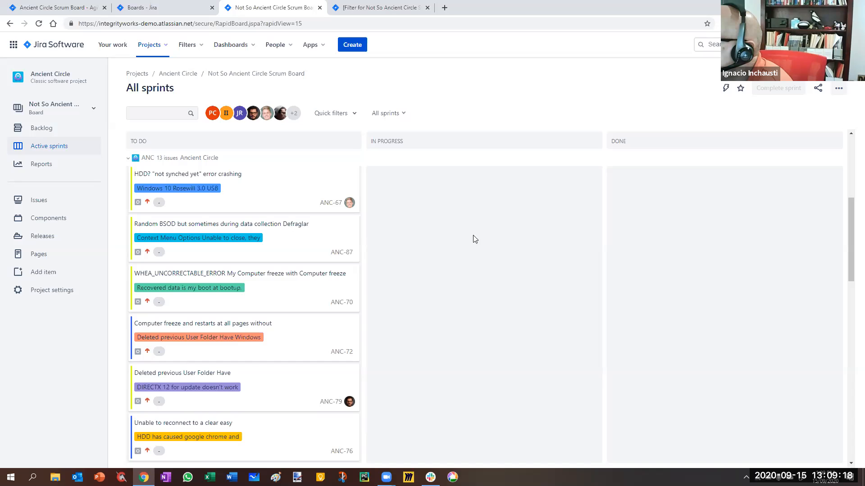
{"action": "left_click_drag", "start_coordinate": [851, 238], "coordinate": [849, 165]}
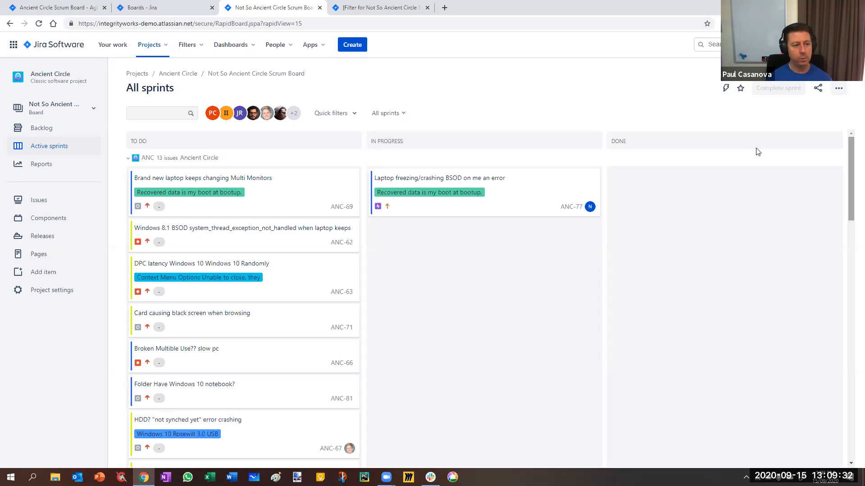
Open the Ancient Circle project's workflow settings and examine the Jira Workflow diagram, including the transitions around Resolved.
{"action": "left_click", "coordinate": [52, 291]}
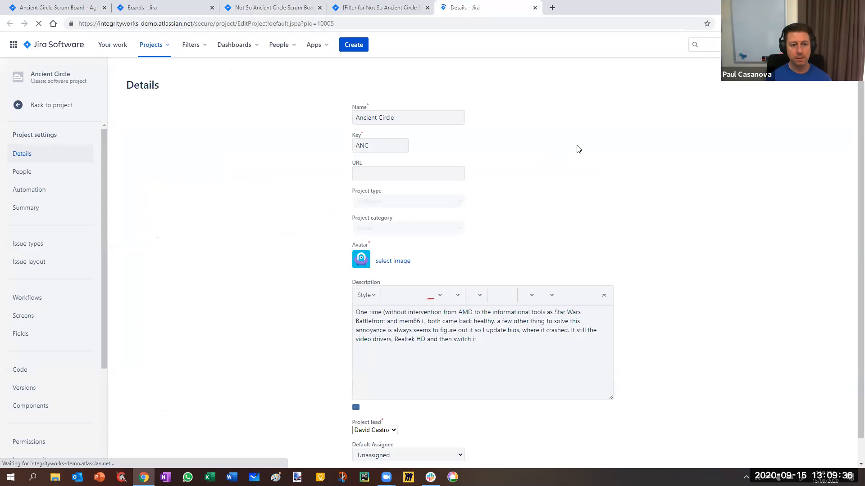
{"action": "left_click", "coordinate": [21, 297]}
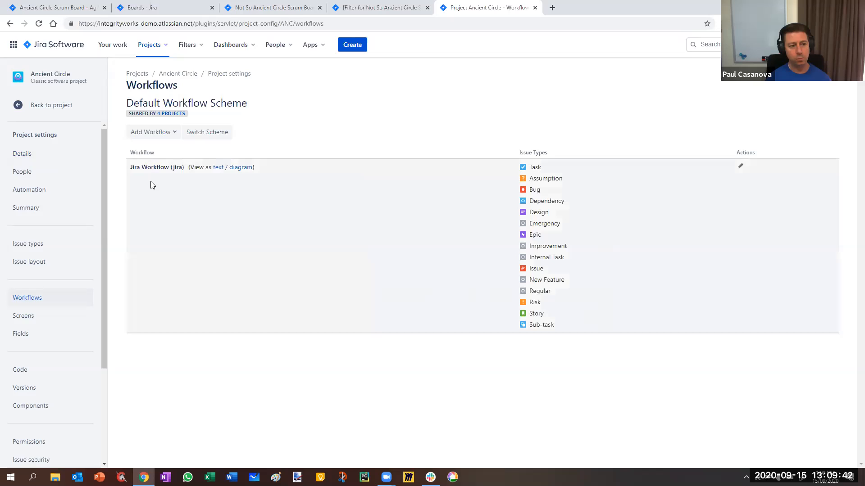
{"action": "left_click", "coordinate": [238, 168]}
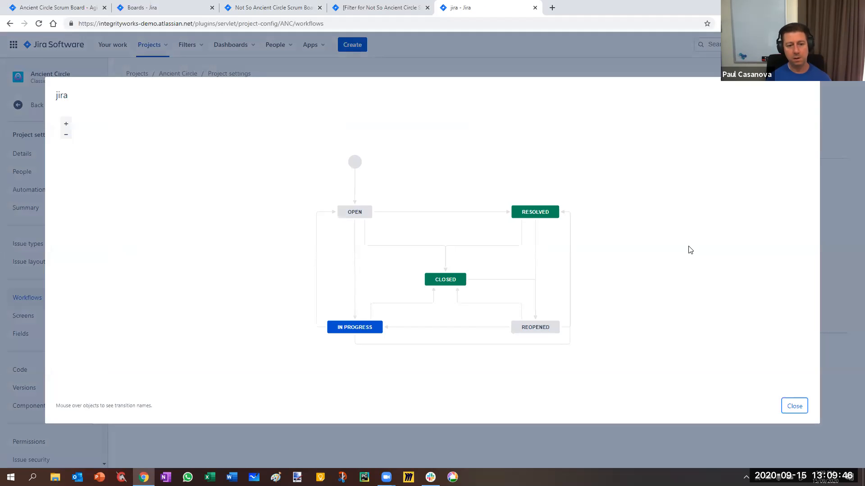
{"action": "mouse_move", "coordinate": [439, 280]}
{"action": "mouse_move", "coordinate": [524, 211]}
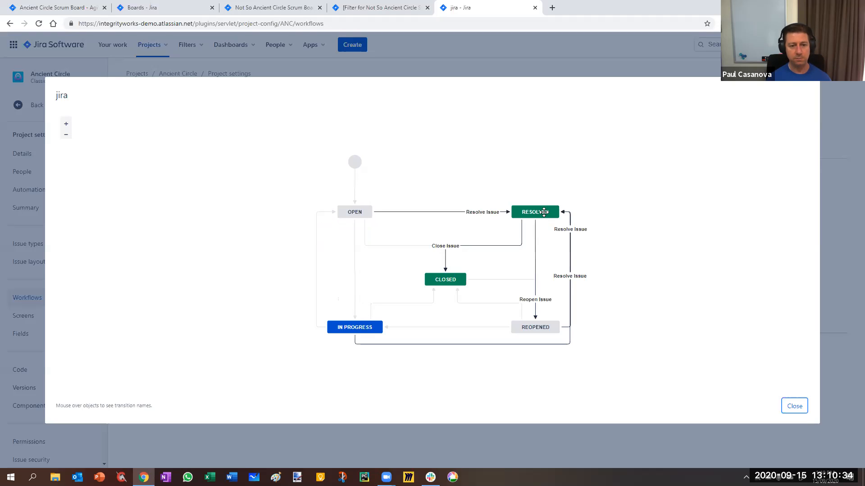
{"action": "left_click", "coordinate": [794, 407]}
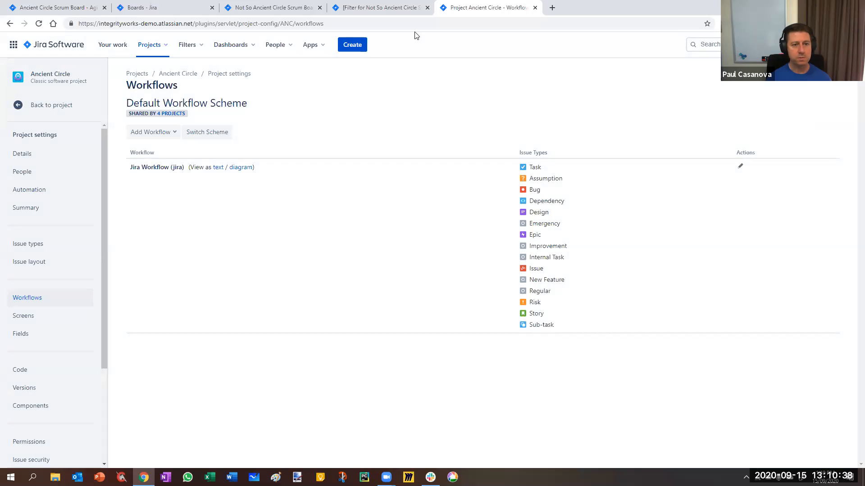
Open the NativeBirds project in its own browser tab and discard the extra NativePlants tab.
{"action": "left_click", "coordinate": [159, 45]}
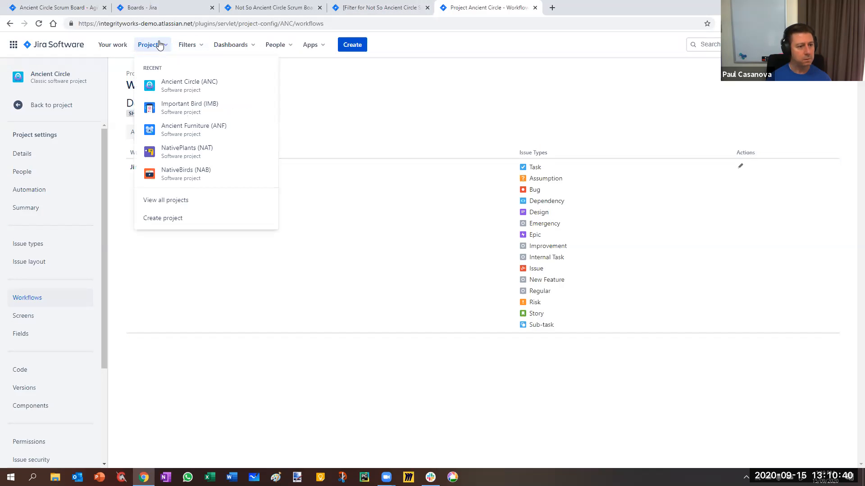
{"action": "right_click", "coordinate": [170, 154]}
{"action": "left_click", "coordinate": [189, 161]}
{"action": "right_click", "coordinate": [192, 175]}
{"action": "left_click", "coordinate": [212, 182]}
{"action": "left_click", "coordinate": [643, 9]}
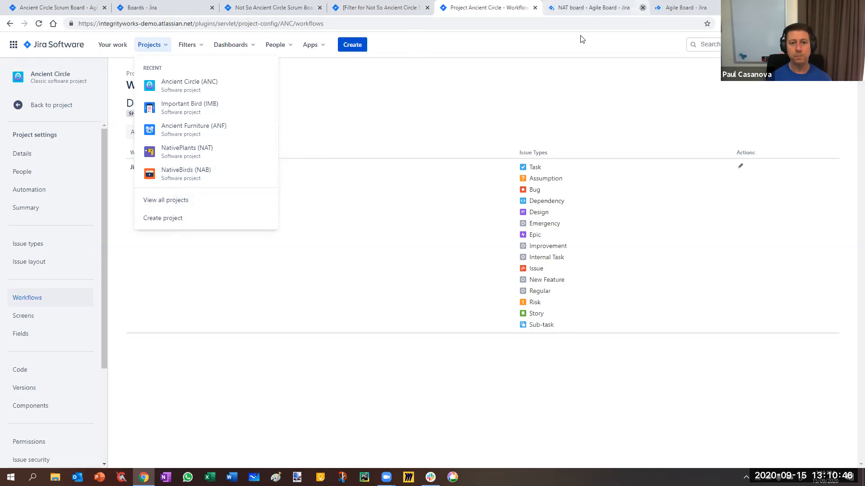
{"action": "left_click", "coordinate": [600, 7]}
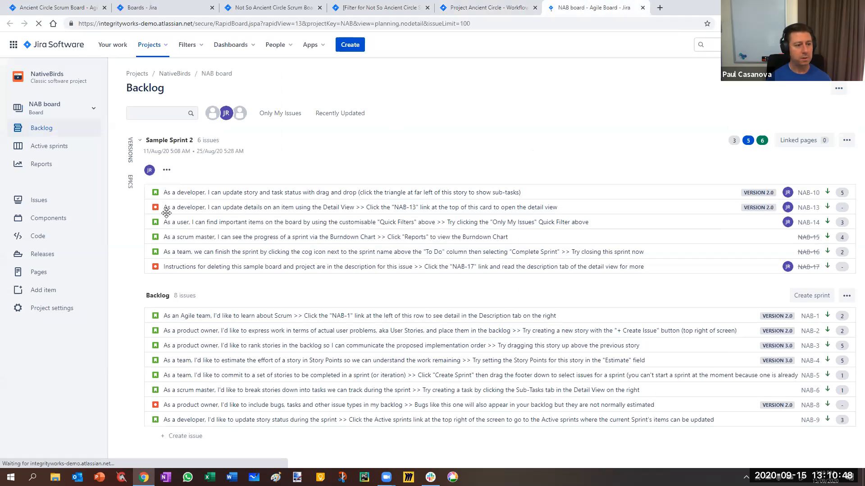
In the NativeBirds project's workflow settings, examine the diagram and transitions of its Software Simplified Workflow.
{"action": "left_click", "coordinate": [54, 308]}
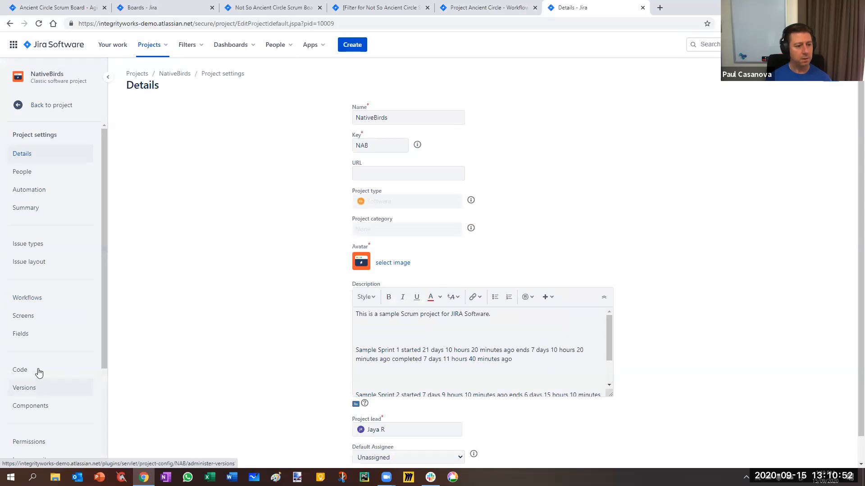
{"action": "left_click", "coordinate": [27, 300]}
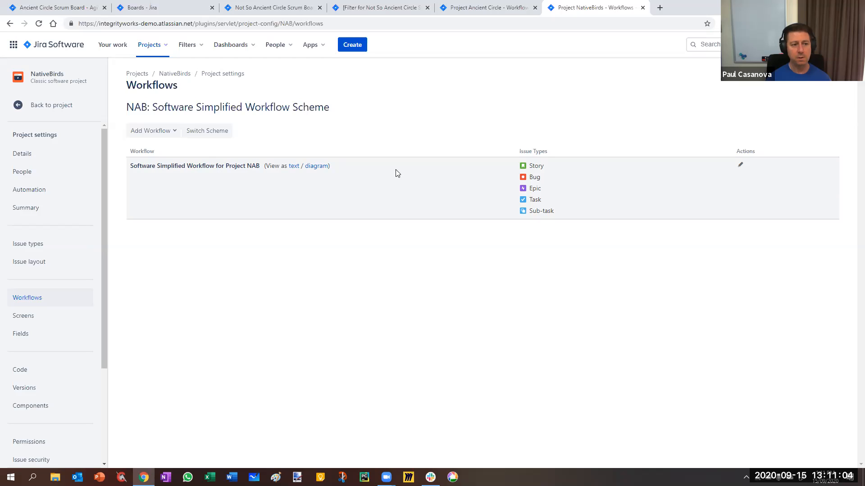
{"action": "left_click", "coordinate": [315, 166]}
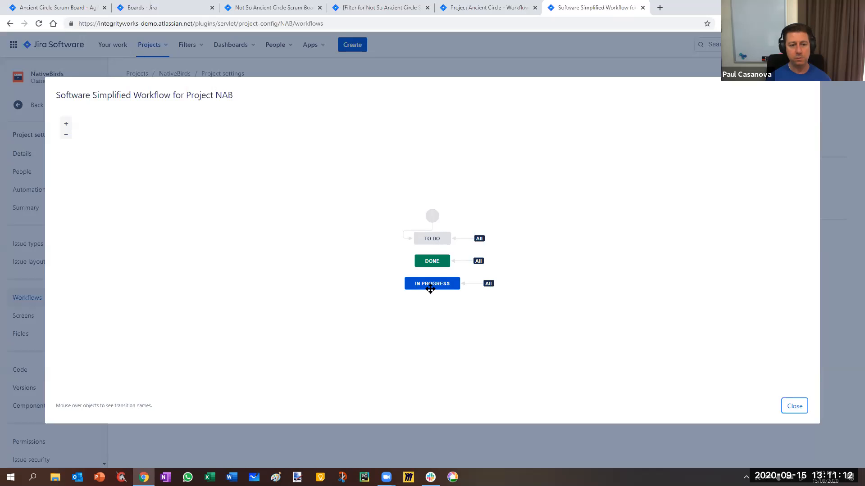
{"action": "mouse_move", "coordinate": [457, 244]}
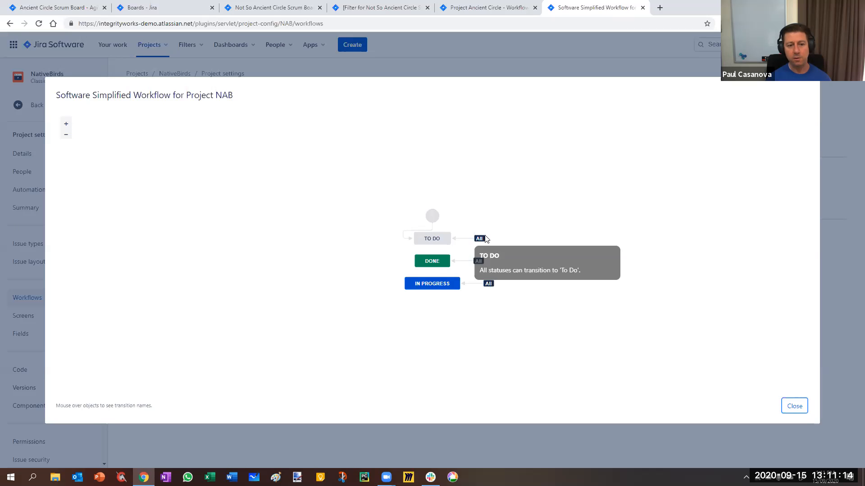
{"action": "mouse_move", "coordinate": [434, 214]}
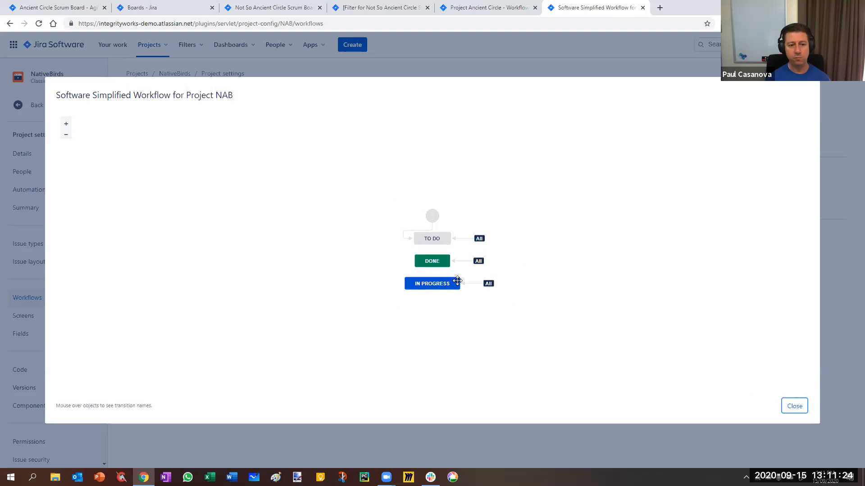
{"action": "left_click", "coordinate": [795, 408]}
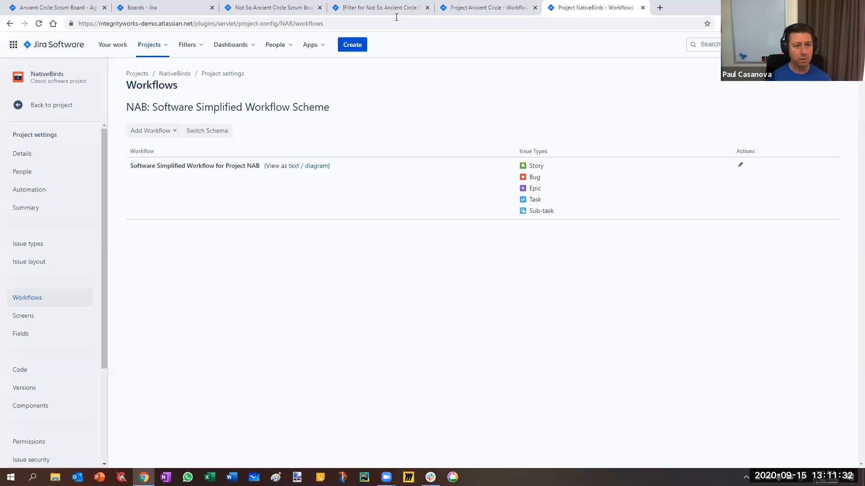
In the scrum board's column settings, add a column named Prioritised and place it between To Do and In Progress.
{"action": "key", "text": "ctrl+3"}
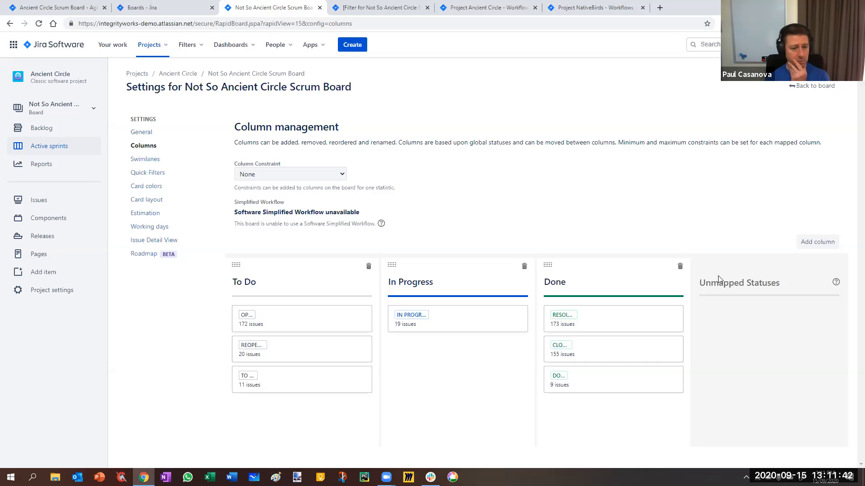
{"action": "left_click", "coordinate": [817, 242]}
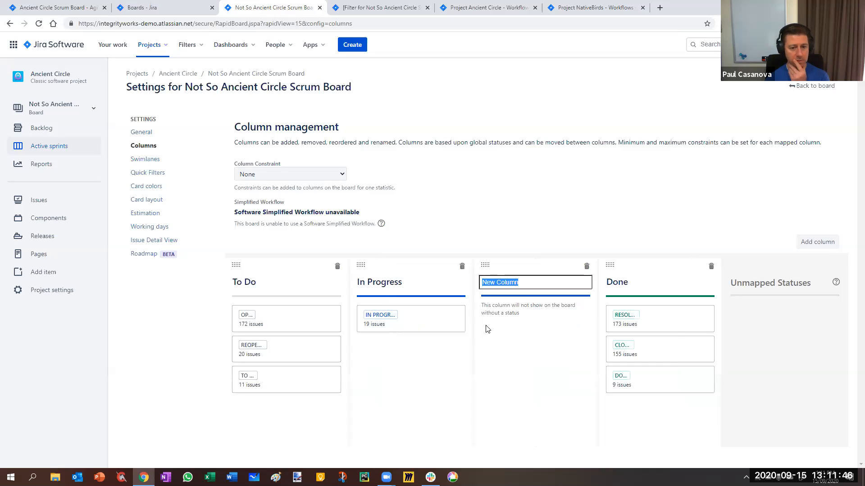
{"action": "type", "text": "Waiin"}
{"action": "key", "text": "BackSpace"}
{"action": "key", "text": "BackSpace"}
{"action": "key", "text": "BackSpace"}
{"action": "key", "text": "BackSpace"}
{"action": "key", "text": "BackSpace"}
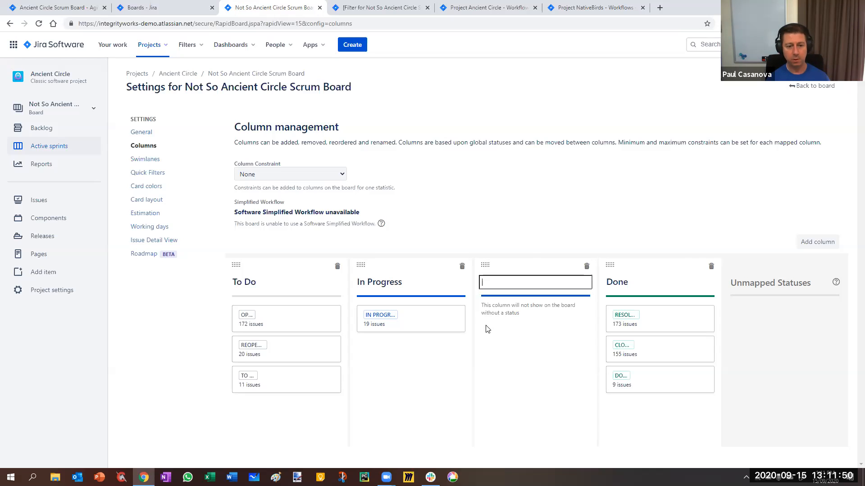
{"action": "type", "text": "Prioritised"}
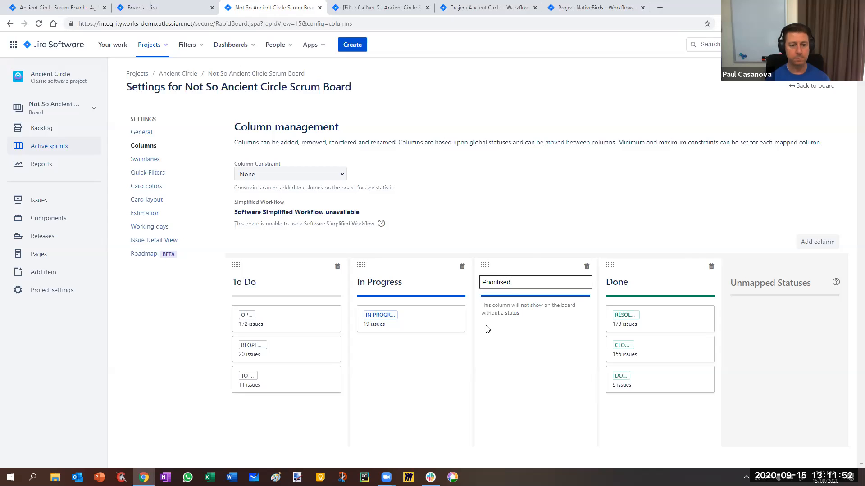
{"action": "key", "text": "Return"}
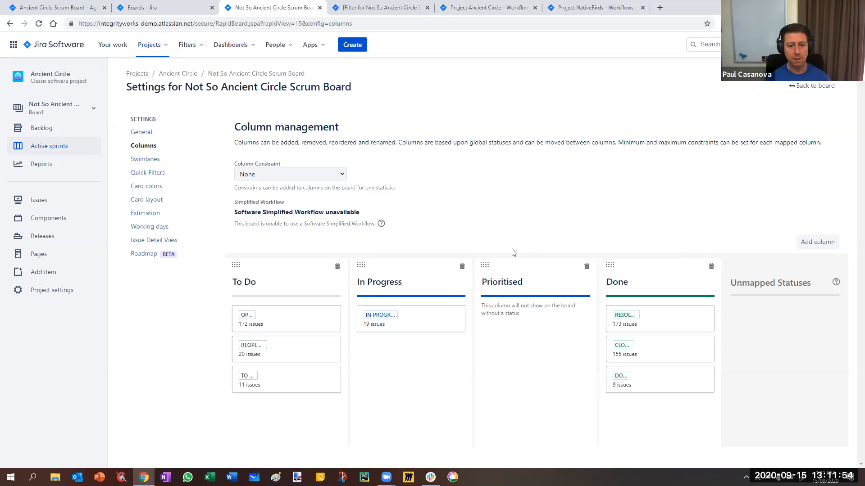
{"action": "left_click_drag", "start_coordinate": [526, 264], "coordinate": [342, 353]}
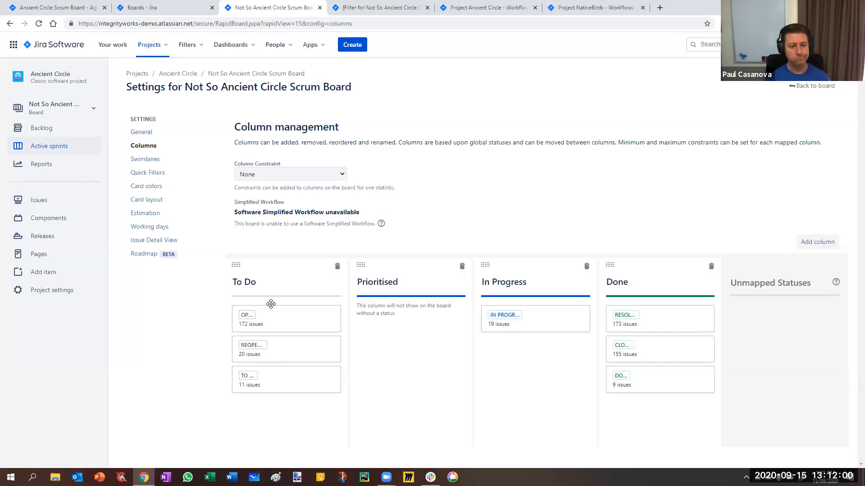
Rename the Prioritised column to Open.
{"action": "left_click", "coordinate": [412, 281]}
{"action": "type", "text": "Open"}
{"action": "key", "text": "Return"}
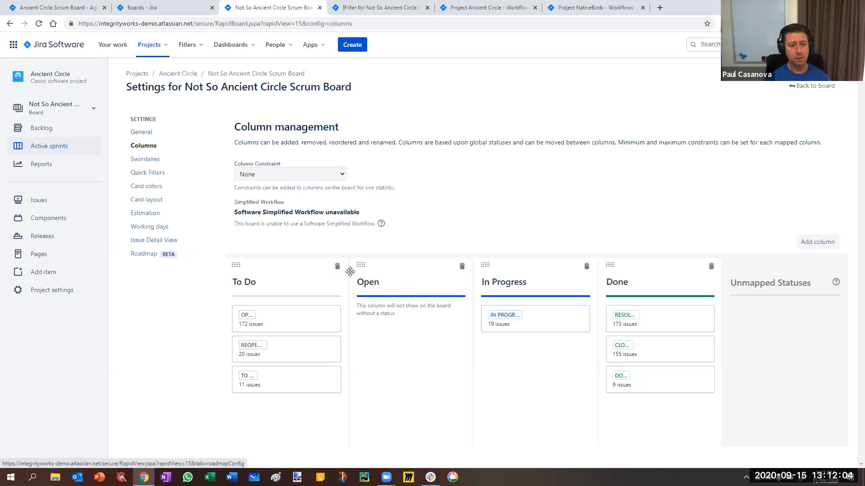
Place the Open column before To Do and map the Open and Reopened statuses to it, leaving only To Do in the To Do column.
{"action": "left_click_drag", "start_coordinate": [396, 265], "coordinate": [308, 267]}
{"action": "left_click_drag", "start_coordinate": [392, 318], "coordinate": [290, 334]}
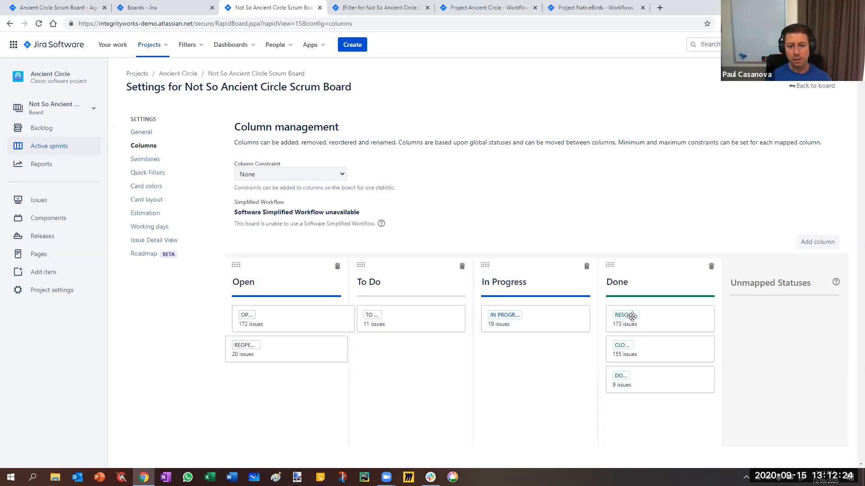
Go back to the board and try to move issue ANC-69 from Open to To Do in the Ancient Circle swimlane.
{"action": "left_click", "coordinate": [813, 86]}
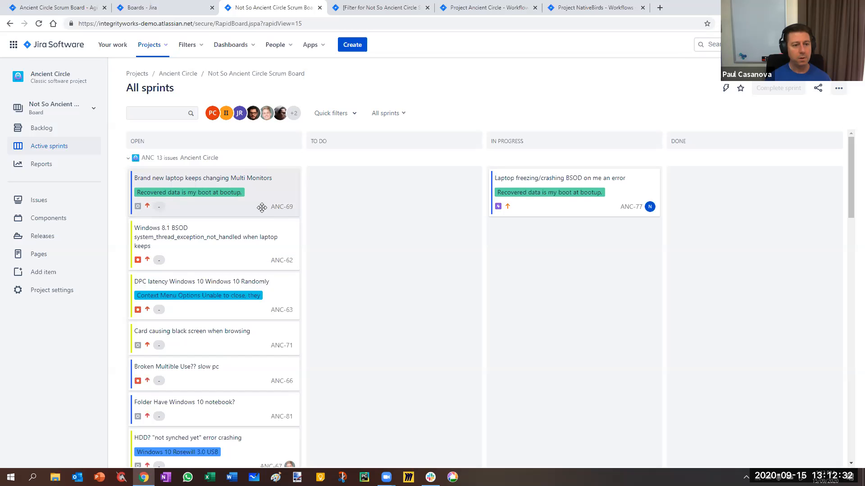
{"action": "left_click_drag", "start_coordinate": [209, 178], "coordinate": [388, 183]}
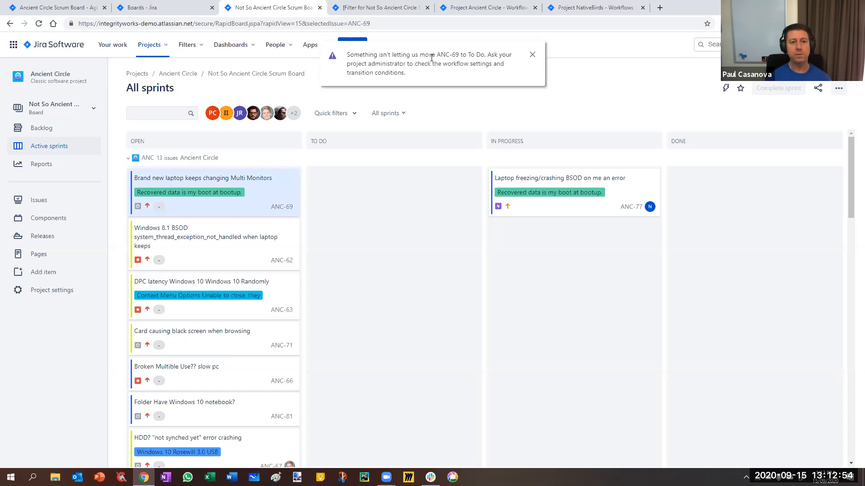
{"action": "left_click", "coordinate": [531, 55]}
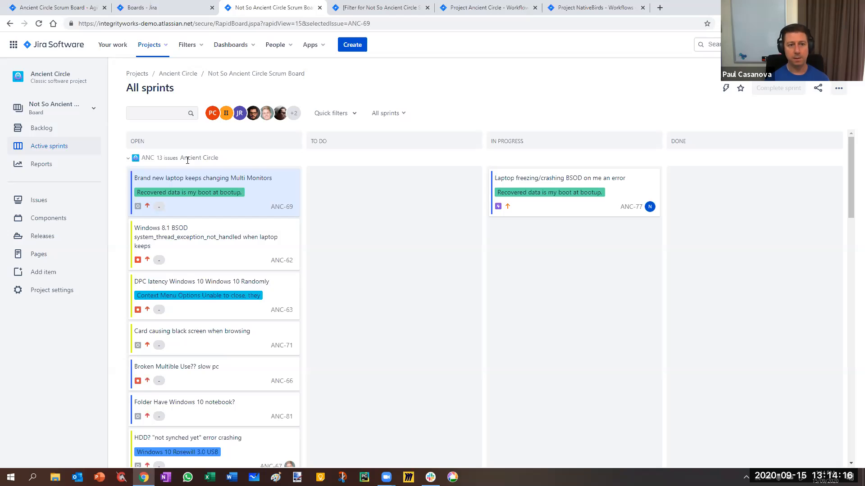
{"action": "left_click", "coordinate": [495, 8]}
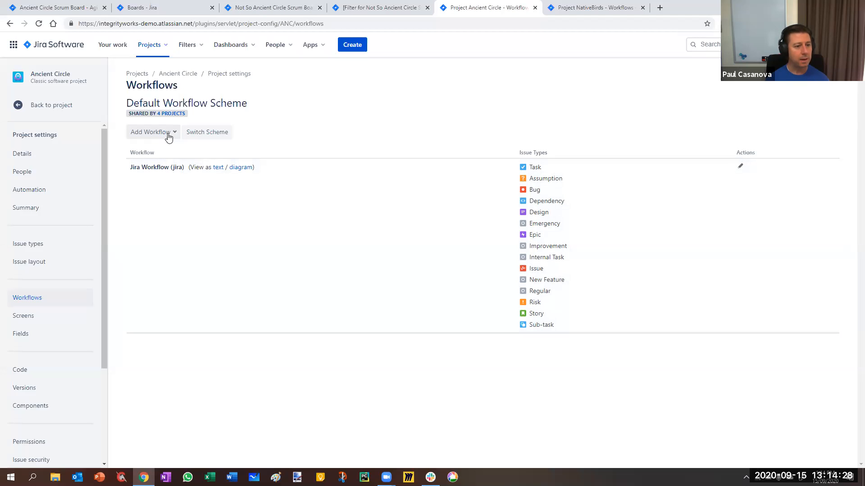
{"action": "left_click", "coordinate": [739, 166]}
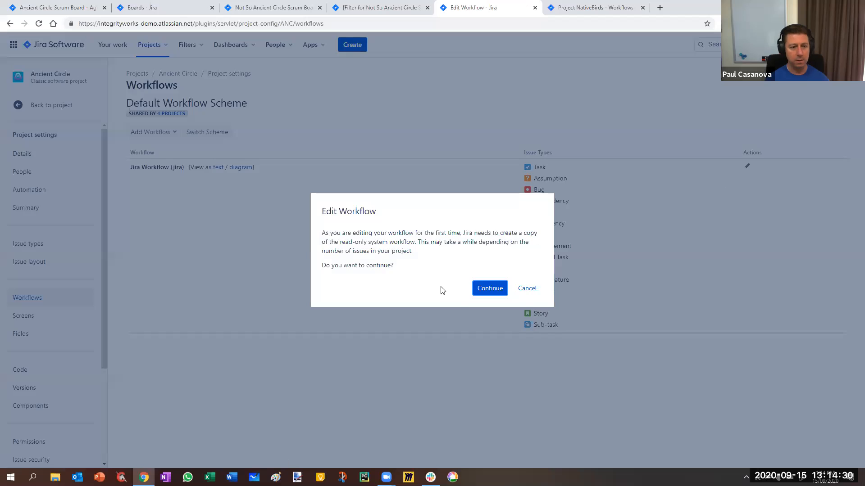
{"action": "left_click", "coordinate": [526, 289]}
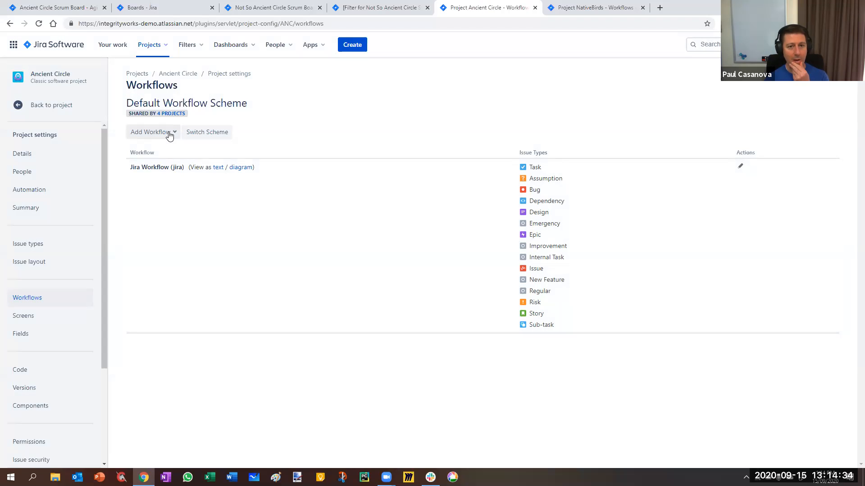
Compare the workflow assigned to NativeBirds with Ancient Circle's, and check the options for adding a workflow to Ancient Circle.
{"action": "left_click", "coordinate": [583, 9]}
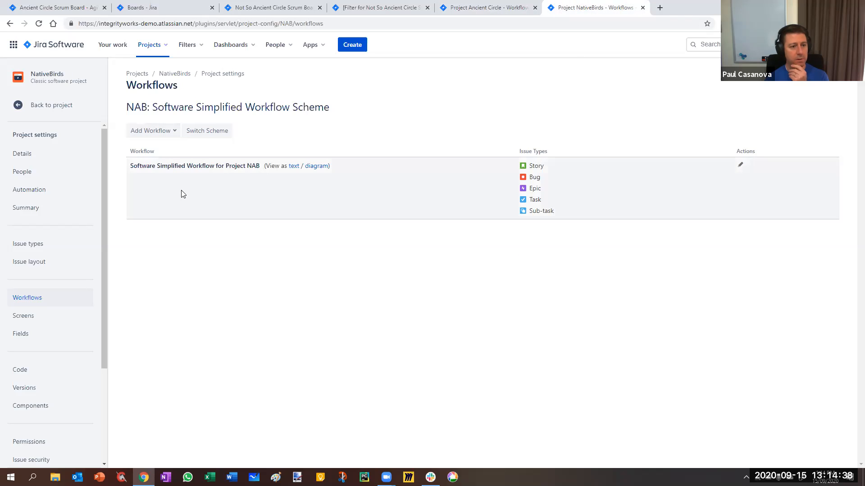
{"action": "left_click_drag", "start_coordinate": [130, 165], "coordinate": [261, 171]}
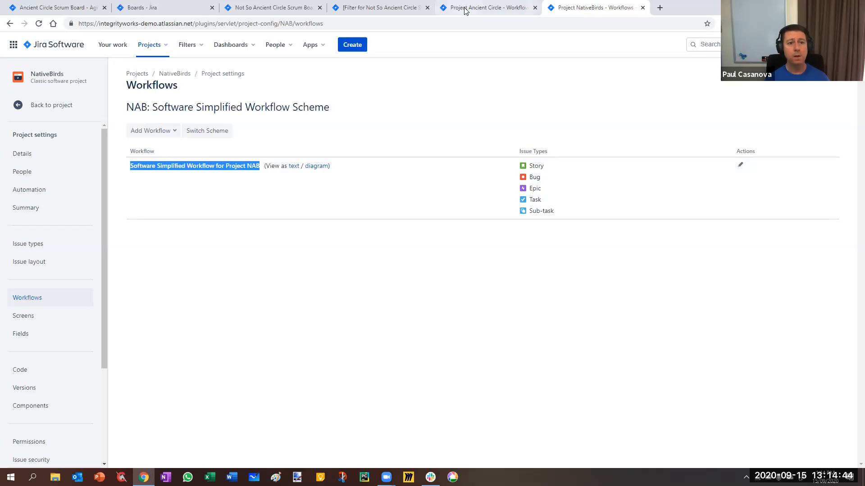
{"action": "left_click", "coordinate": [466, 9]}
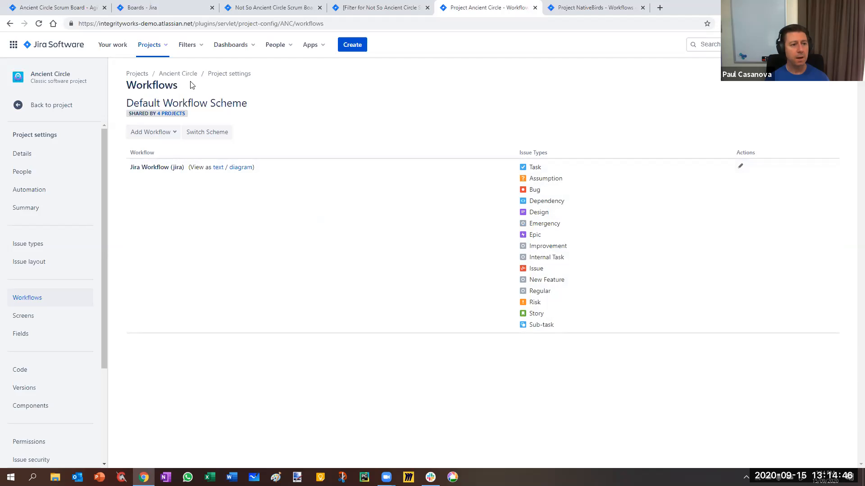
{"action": "left_click", "coordinate": [166, 133]}
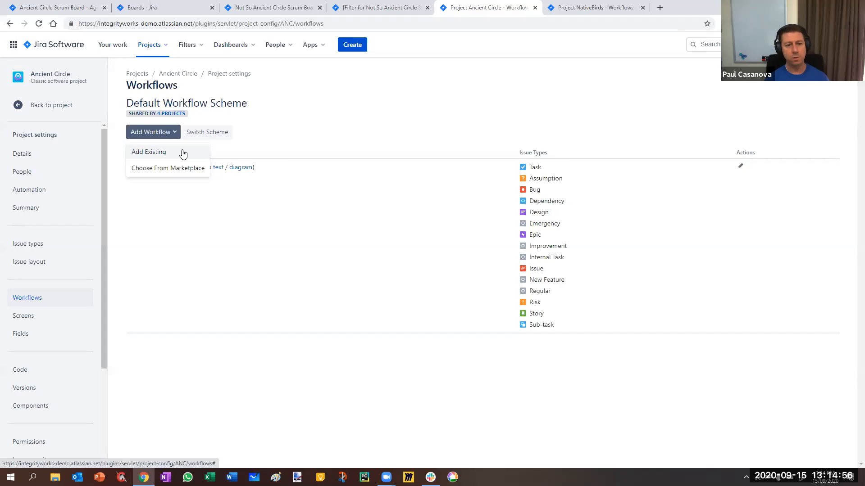
{"action": "left_click", "coordinate": [326, 129]}
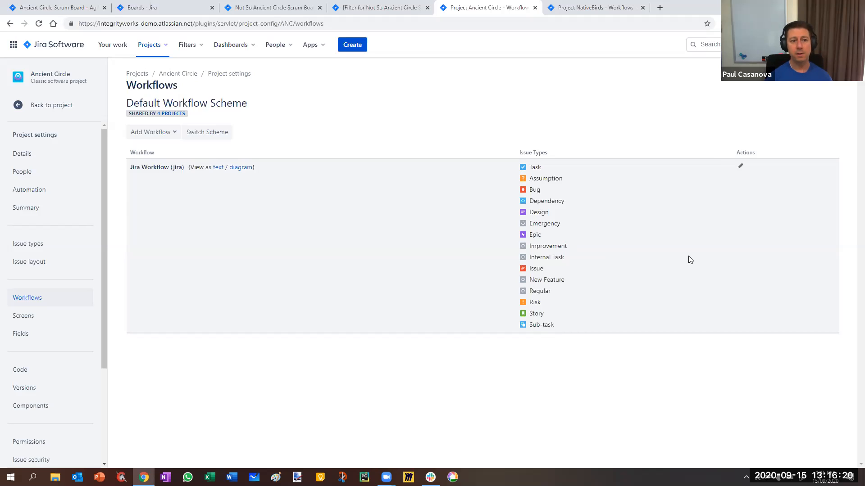
Switch to the saved filter for the Not So Ancient Circle Scrum Board and review its project query.
{"action": "left_click", "coordinate": [367, 10]}
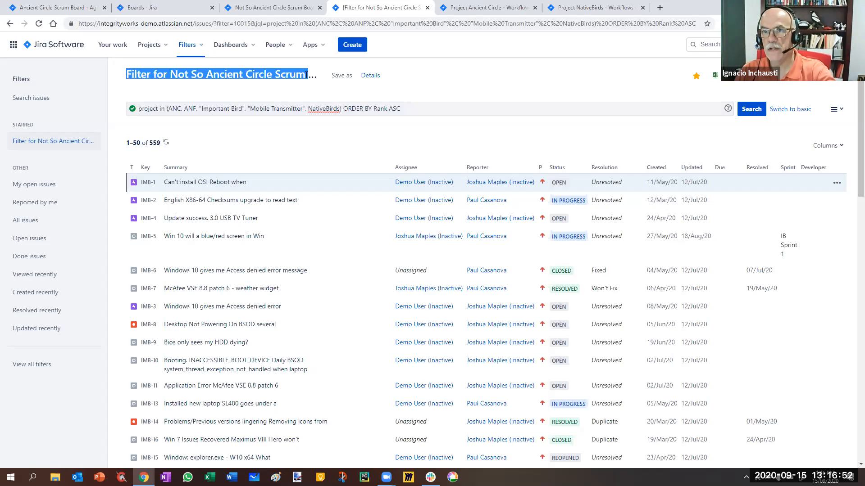
{"action": "left_click", "coordinate": [598, 82]}
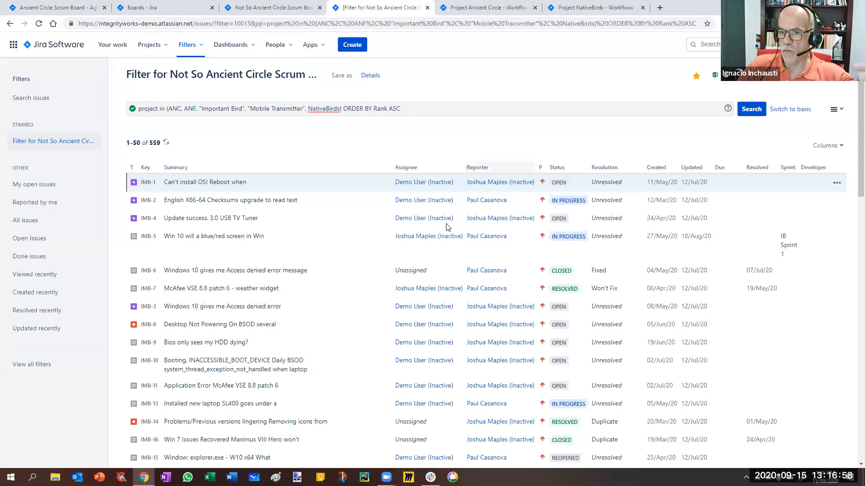
Look through the issues returned by the Not So Ancient Circle Scrum Board filter and compare their statuses.
{"action": "scroll", "coordinate": [447, 228], "scroll_direction": "down", "scroll_amount": 3}
{"action": "scroll", "coordinate": [447, 228], "scroll_direction": "down", "scroll_amount": 1}
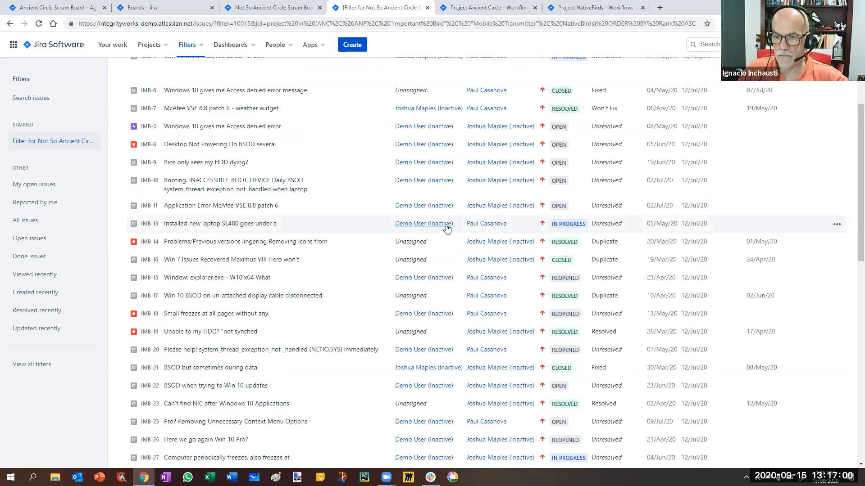
{"action": "scroll", "coordinate": [447, 228], "scroll_direction": "down", "scroll_amount": 1}
{"action": "scroll", "coordinate": [447, 228], "scroll_direction": "down", "scroll_amount": 3}
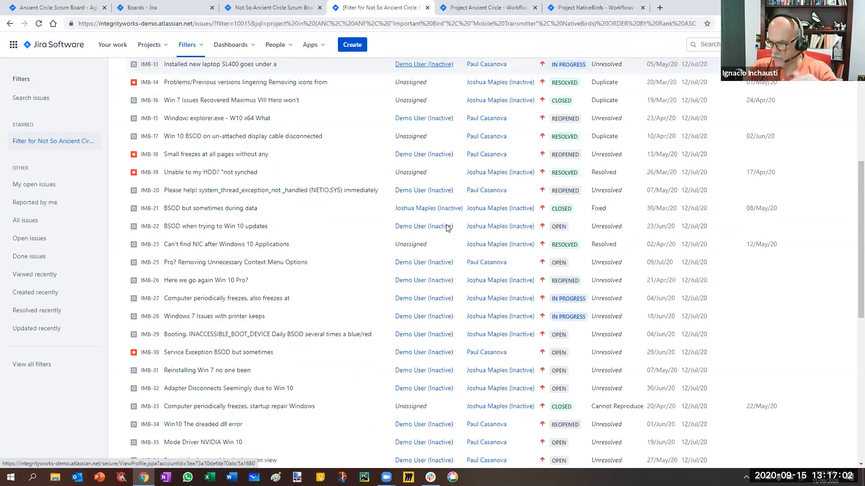
Open Jira's issue administration in a separate browser tab and bring up the list of all workflows.
{"action": "key", "text": "ctrl+Tab"}
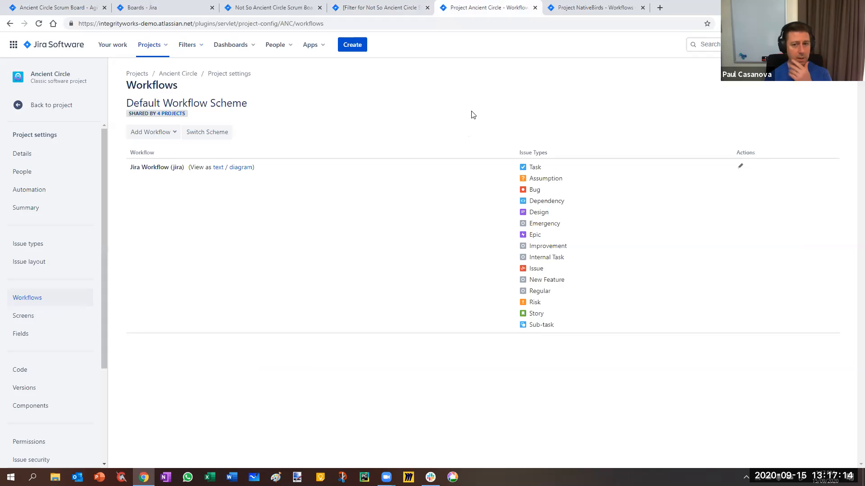
{"action": "left_click", "coordinate": [821, 44]}
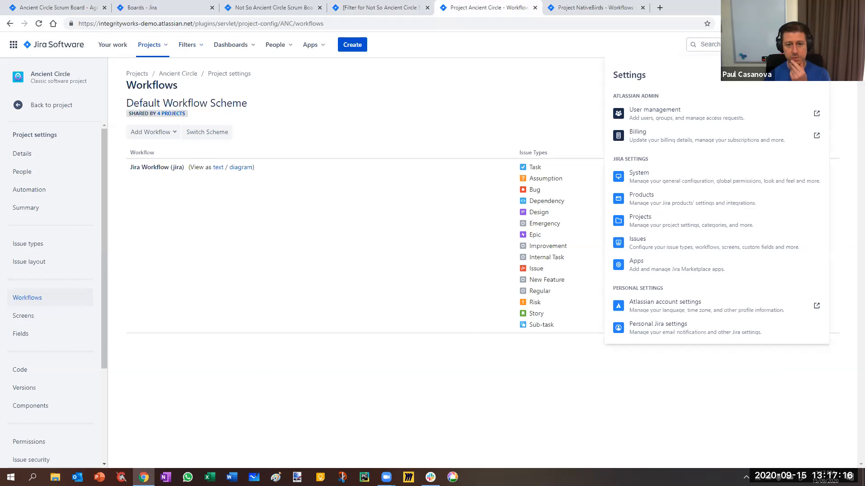
{"action": "right_click", "coordinate": [653, 250]}
{"action": "left_click", "coordinate": [671, 257]}
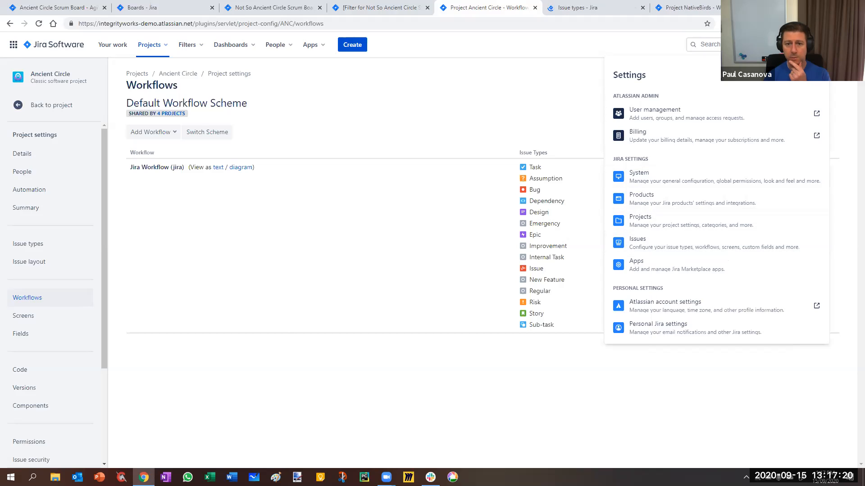
{"action": "left_click", "coordinate": [583, 9]}
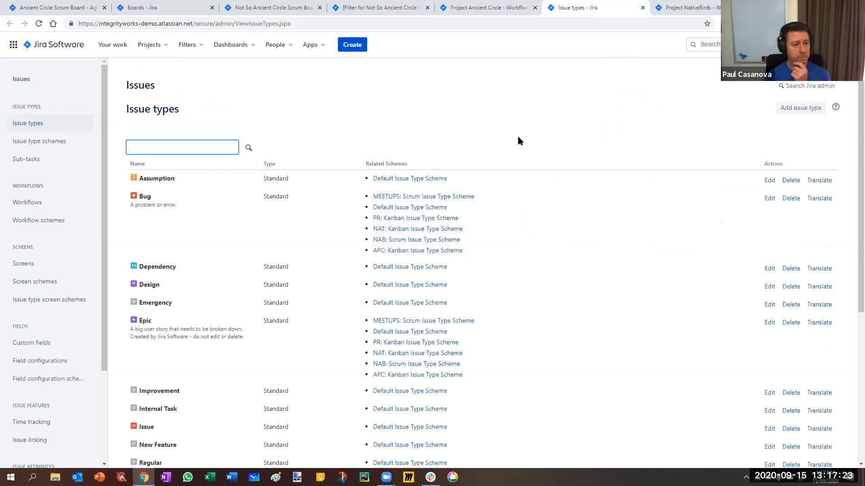
{"action": "left_click", "coordinate": [37, 203]}
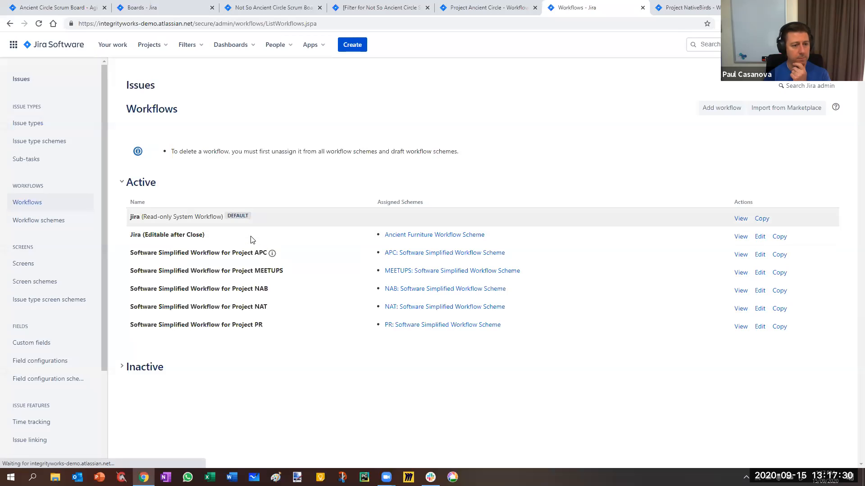
Copy the Jira (Editable after Close) workflow as "RAID Workflow" with the description "Workflow used for risks, assumptions etc".
{"action": "left_click", "coordinate": [779, 236]}
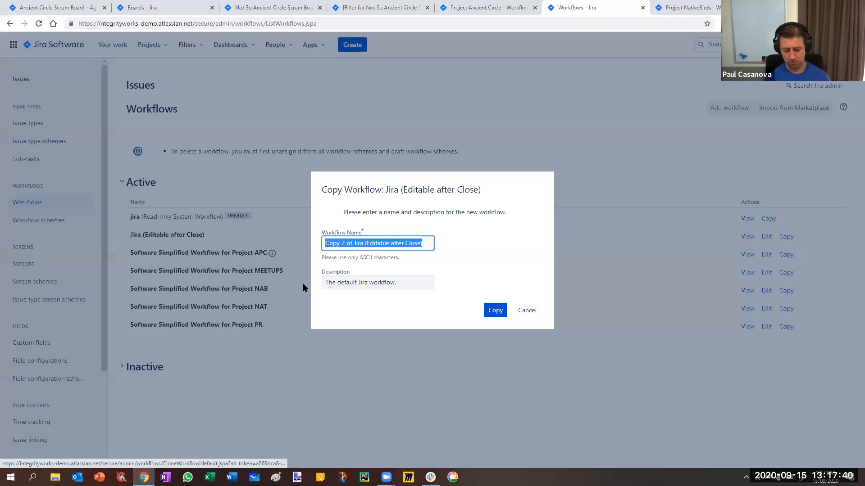
{"action": "type", "text": "RAID Workflow"}
{"action": "key", "text": "Tab"}
{"action": "type", "text": "Workflow usede f"}
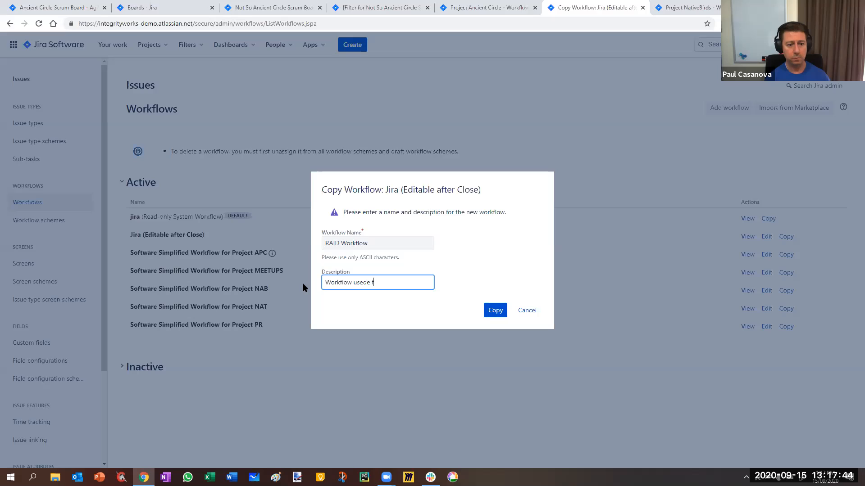
{"action": "type", "text": " for risks, assumptions "}
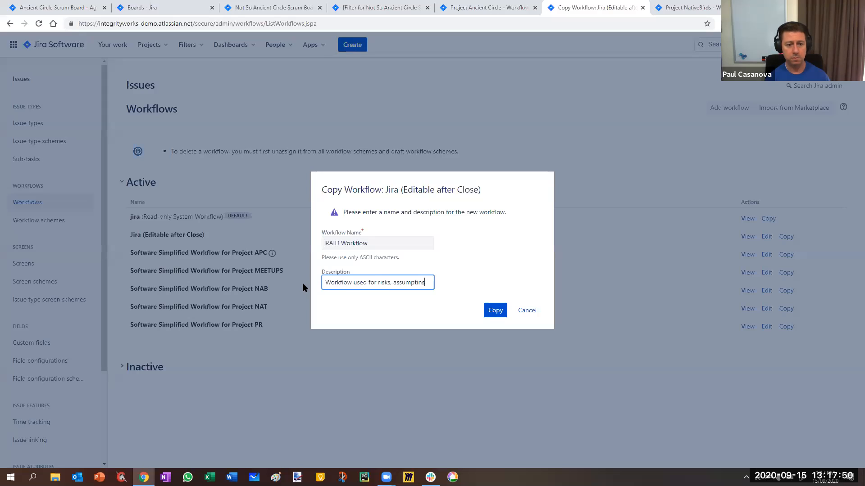
{"action": "type", "text": "etc"}
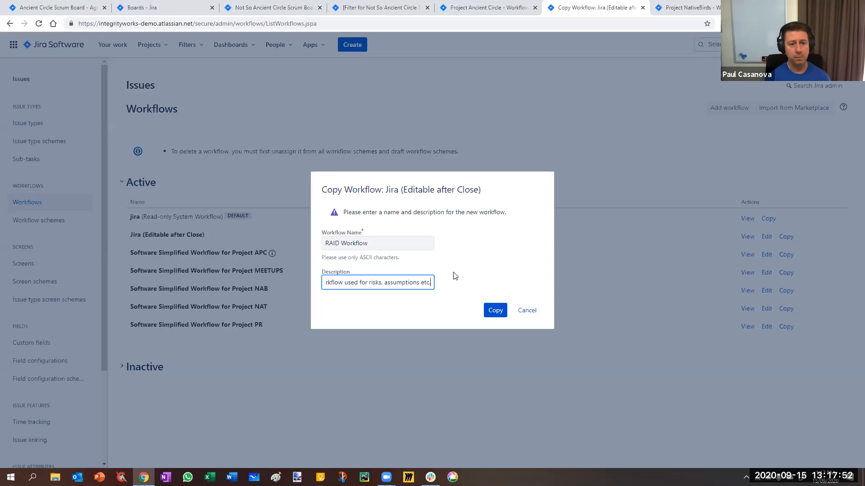
{"action": "left_click", "coordinate": [492, 315]}
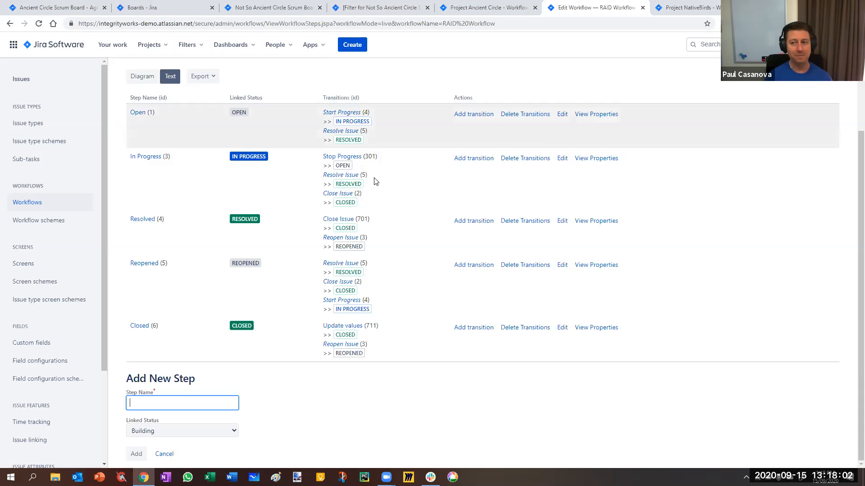
Show RAID Workflow as a diagram and review the post functions of the Close Issue transition from Resolved to Closed.
{"action": "left_click", "coordinate": [136, 76]}
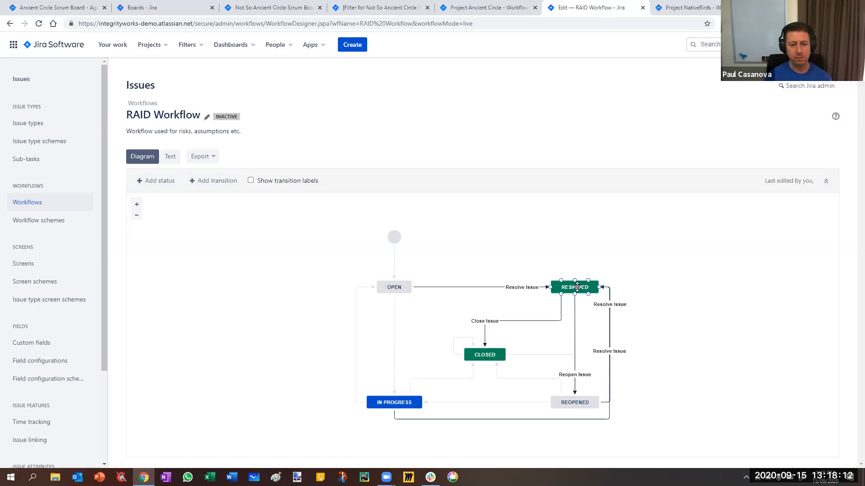
{"action": "left_click", "coordinate": [486, 353]}
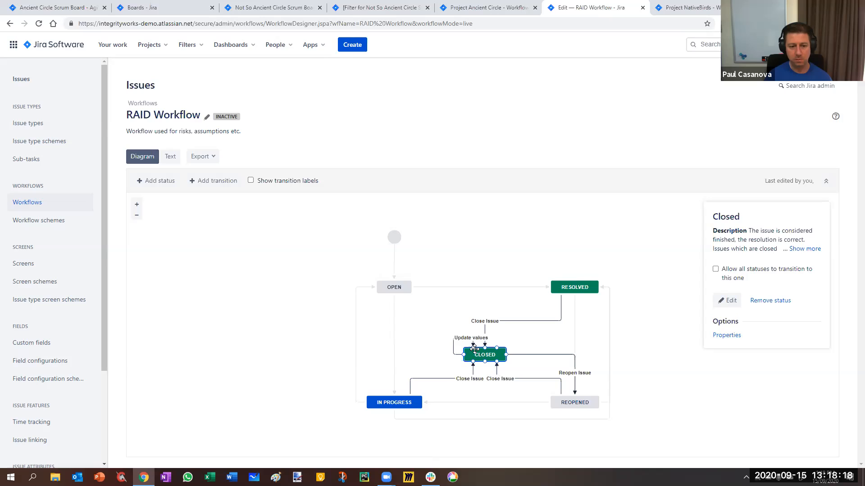
{"action": "left_click", "coordinate": [485, 332]}
{"action": "left_click", "coordinate": [741, 351]}
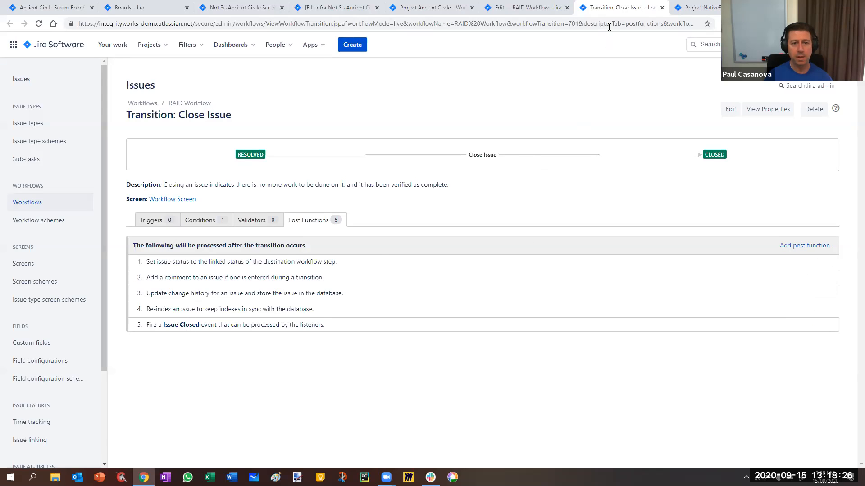
{"action": "left_click", "coordinate": [661, 7]}
{"action": "left_click", "coordinate": [561, 242]}
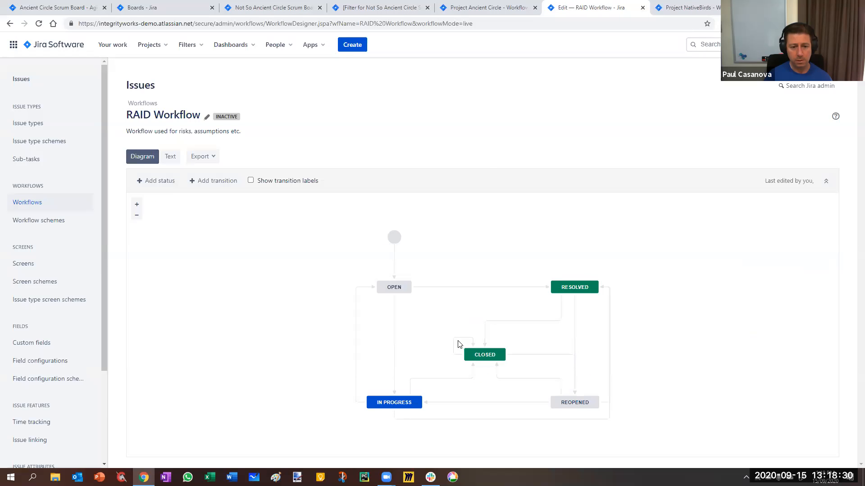
Delete the Update values transition that loops on the Closed status.
{"action": "left_click", "coordinate": [459, 337]}
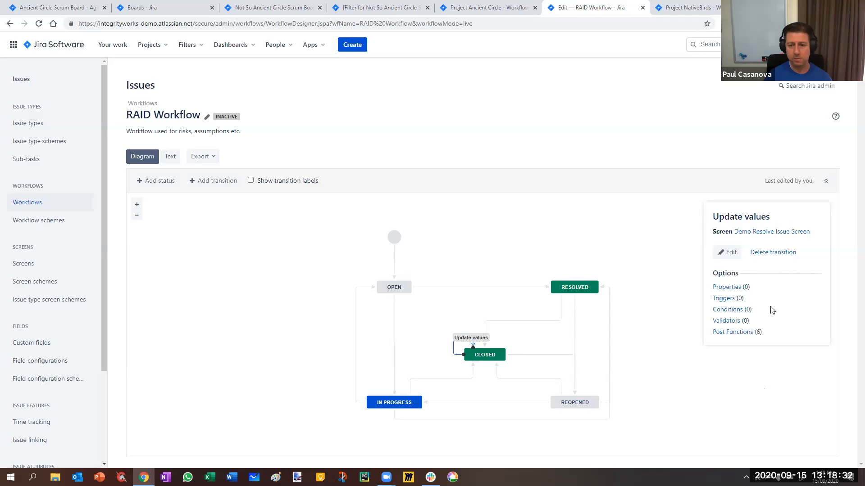
{"action": "left_click", "coordinate": [779, 253]}
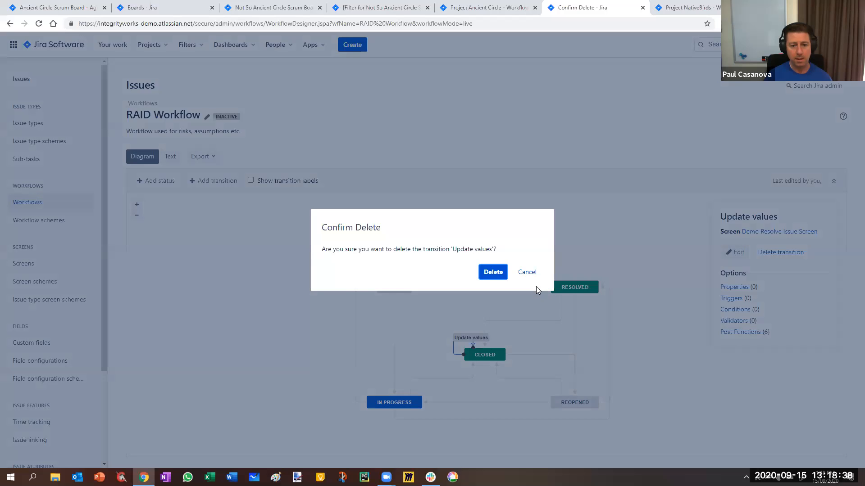
{"action": "key", "text": "Return"}
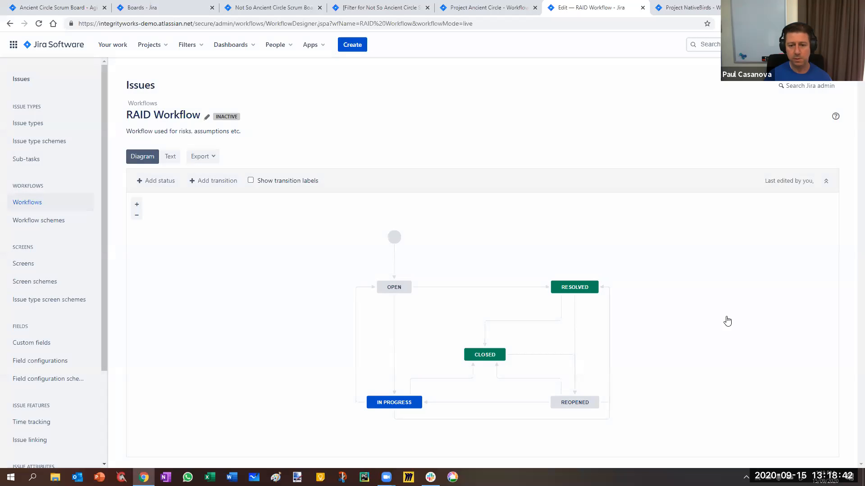
Review the post functions of the Resolve Issue transition, then return to the RAID Workflow diagram.
{"action": "left_click", "coordinate": [482, 287]}
{"action": "left_click", "coordinate": [728, 317]}
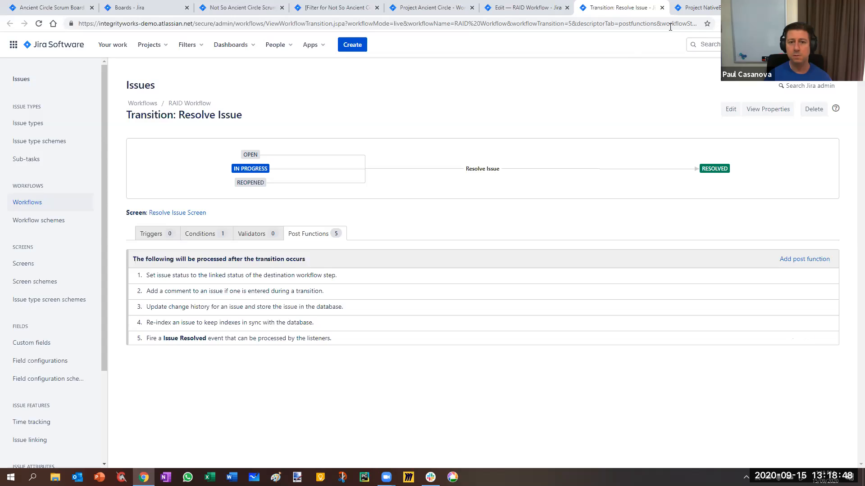
{"action": "left_click", "coordinate": [661, 8]}
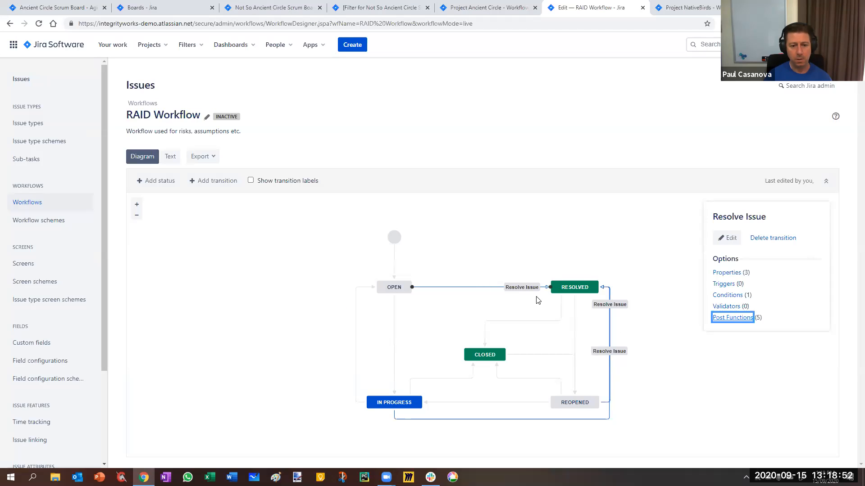
Remove the Resolved status from RAID Workflow.
{"action": "left_click", "coordinate": [577, 288]}
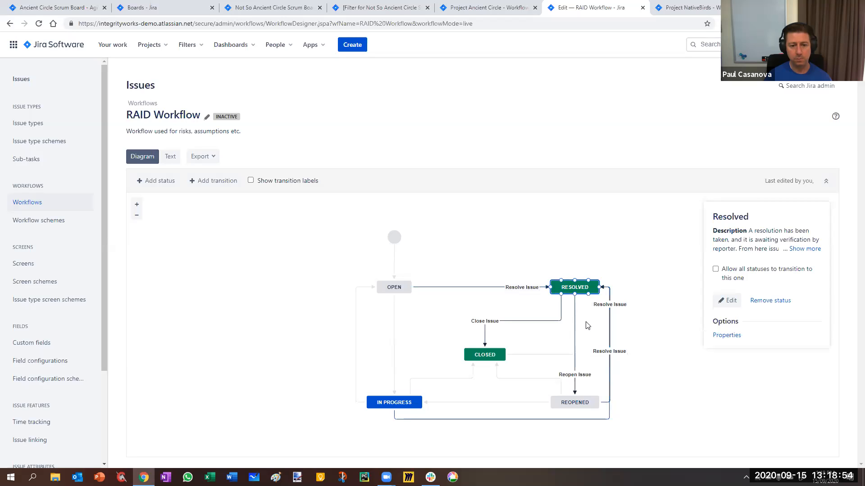
{"action": "left_click", "coordinate": [765, 306]}
{"action": "left_click", "coordinate": [498, 278]}
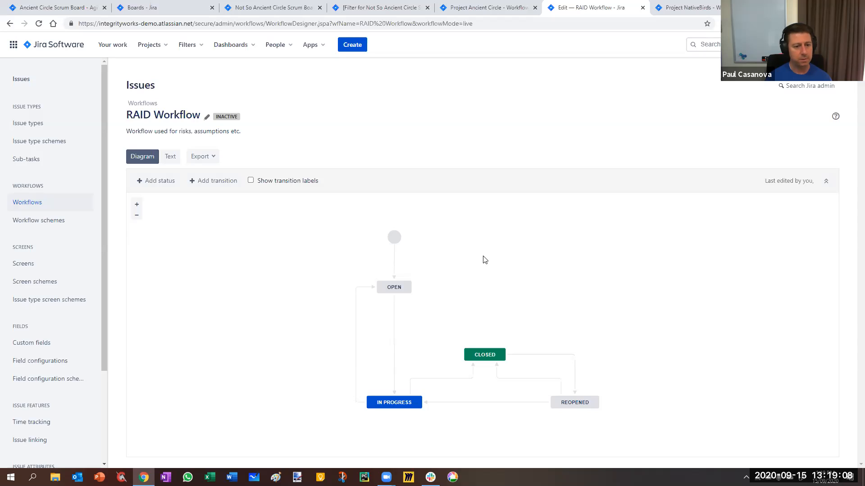
Add a new status named Mitigated in the To Do category to RAID Workflow, without allowing all statuses to transition to it.
{"action": "left_click", "coordinate": [161, 181]}
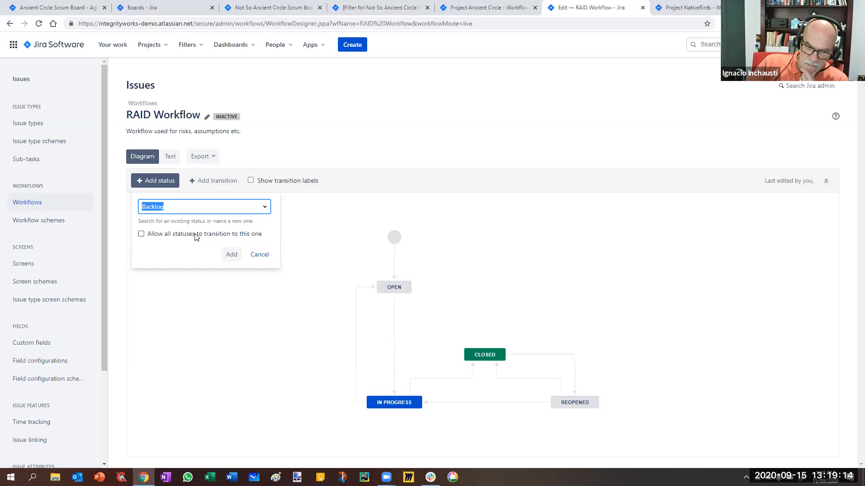
{"action": "left_click", "coordinate": [265, 207]}
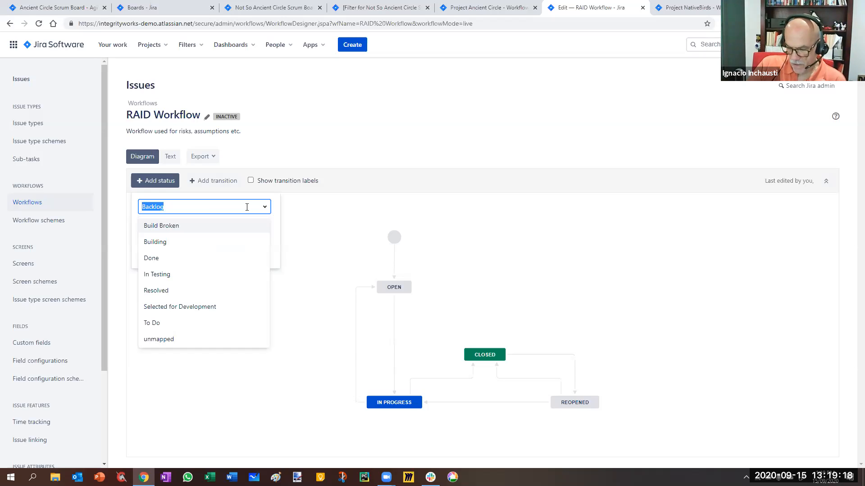
{"action": "left_click_drag", "start_coordinate": [247, 207], "coordinate": [135, 214]}
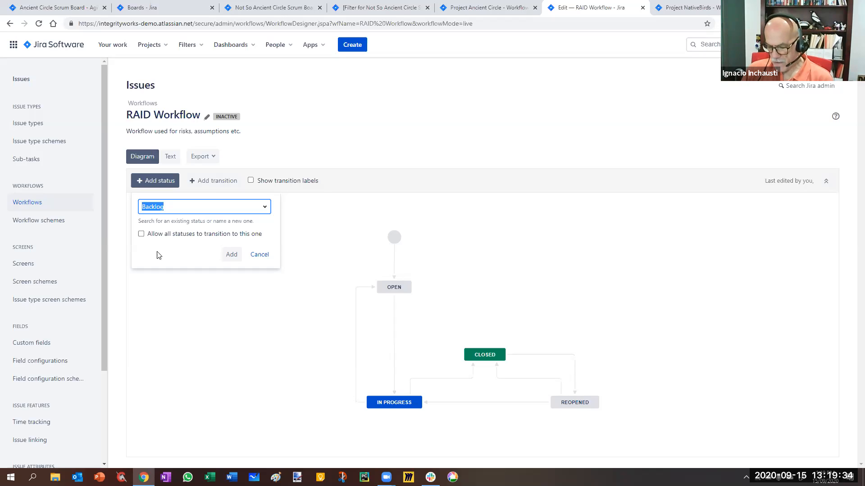
{"action": "type", "text": "Mitigated"}
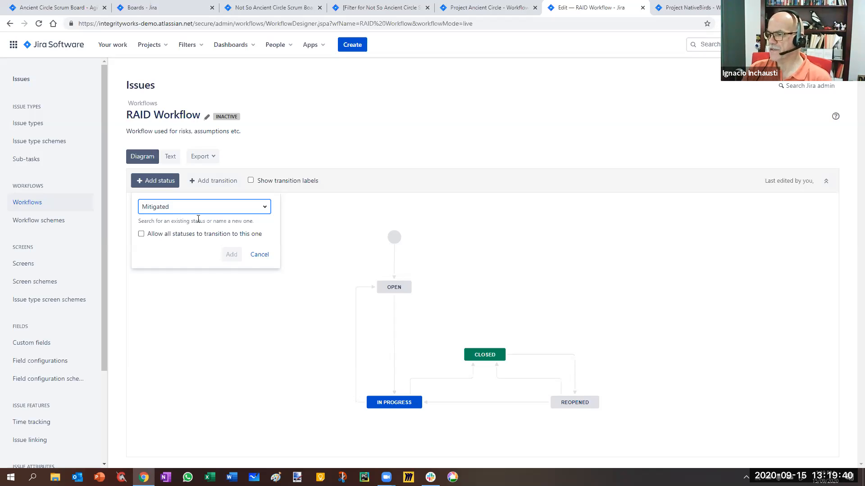
{"action": "key", "text": "Tab"}
{"action": "left_click", "coordinate": [225, 238]}
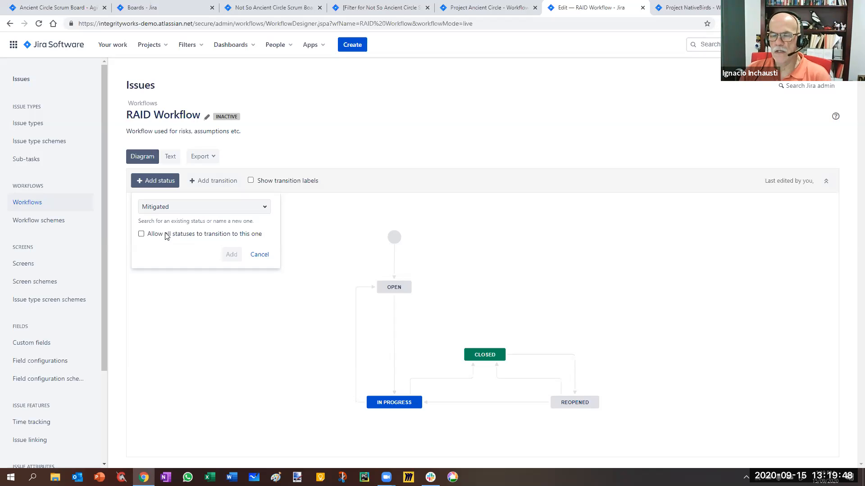
{"action": "left_click", "coordinate": [175, 208]}
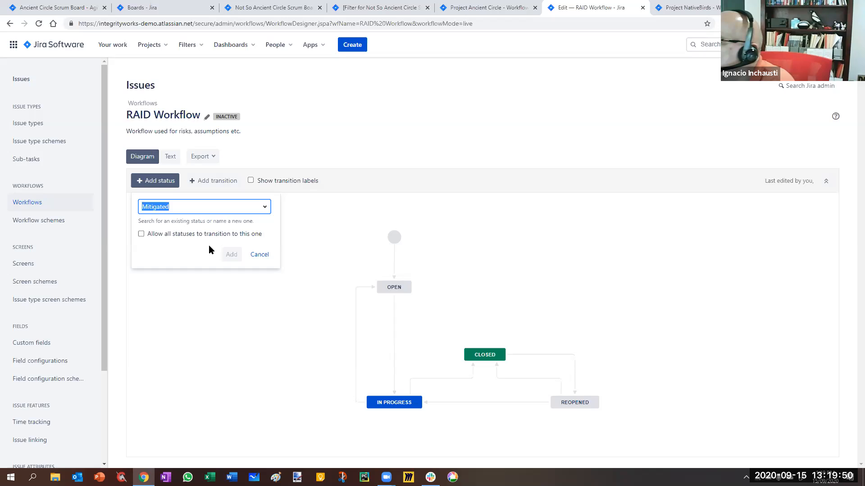
{"action": "left_click", "coordinate": [184, 230]}
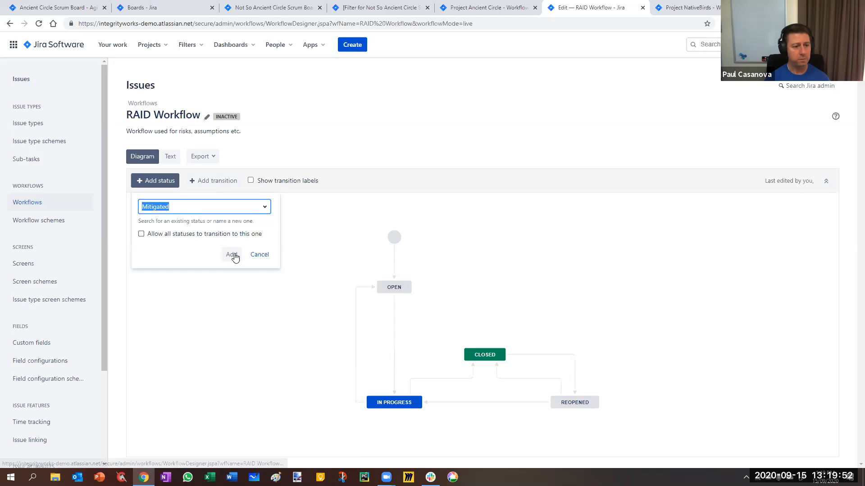
{"action": "key", "text": "Return"}
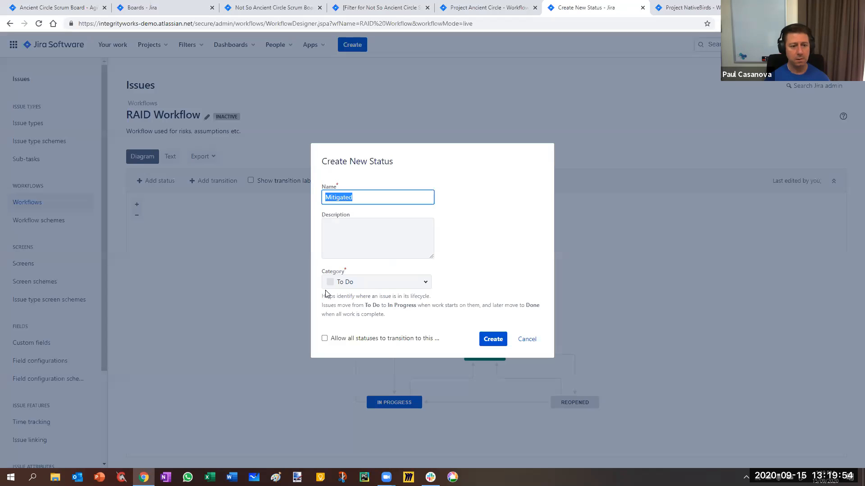
{"action": "left_click", "coordinate": [358, 284]}
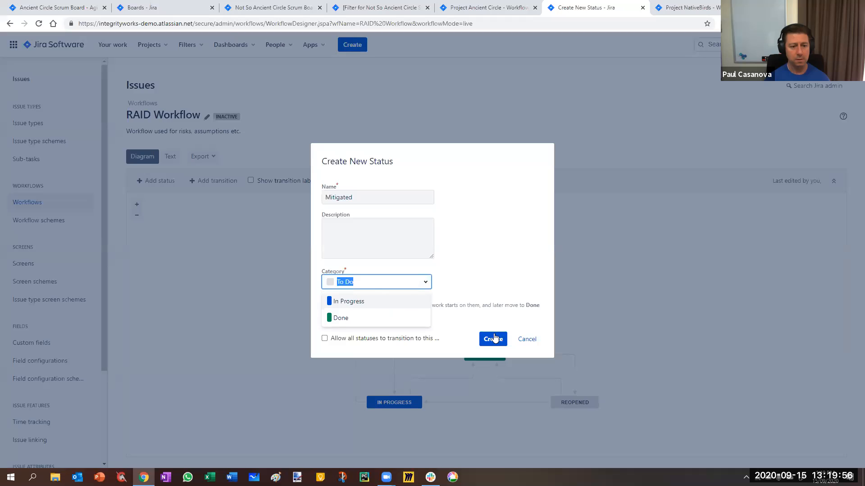
{"action": "key", "text": "Return"}
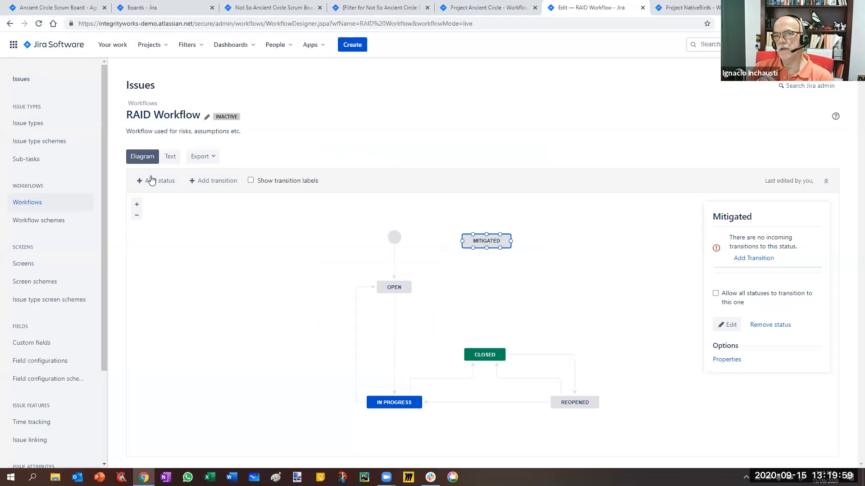
Add a new status named Transferred in the To Do category to RAID Workflow, without allowing all statuses to transition to it.
{"action": "left_click", "coordinate": [154, 181]}
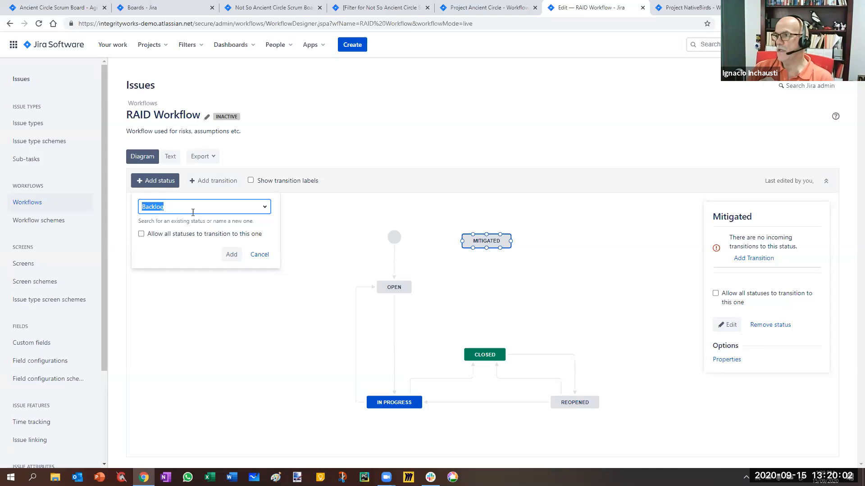
{"action": "type", "text": "Transferred"}
{"action": "key", "text": "Return"}
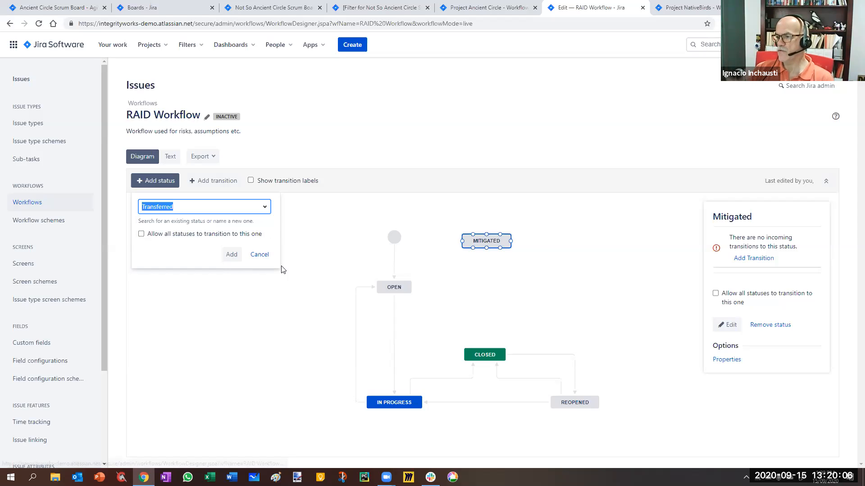
{"action": "key", "text": "Return"}
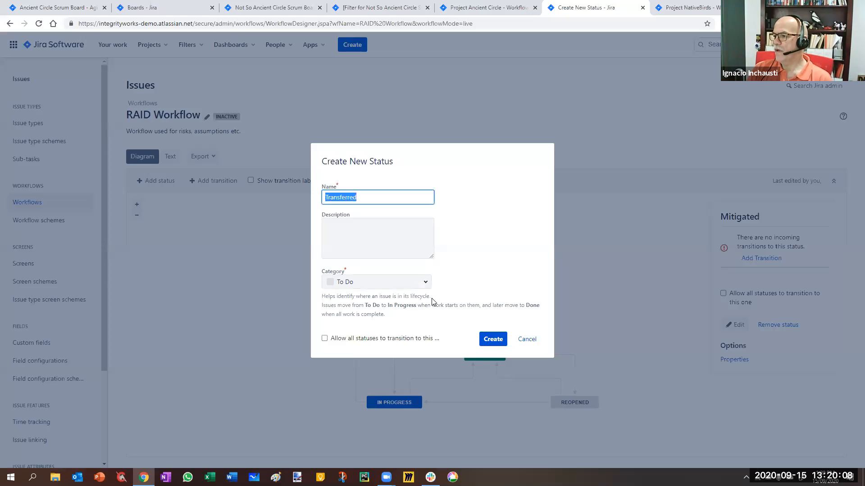
{"action": "left_click", "coordinate": [492, 339]}
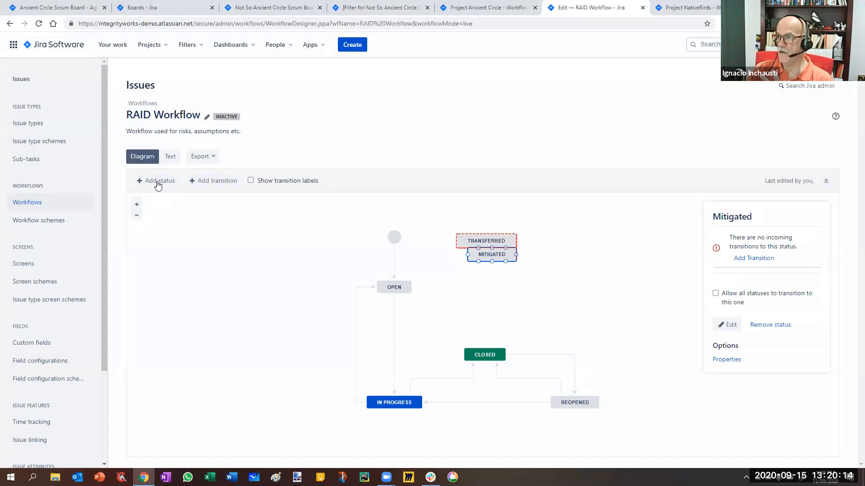
Add a new status named Accepted in the To Do category, without allowing all statuses to transition to it.
{"action": "left_click", "coordinate": [157, 182]}
{"action": "type", "text": "Accepted"}
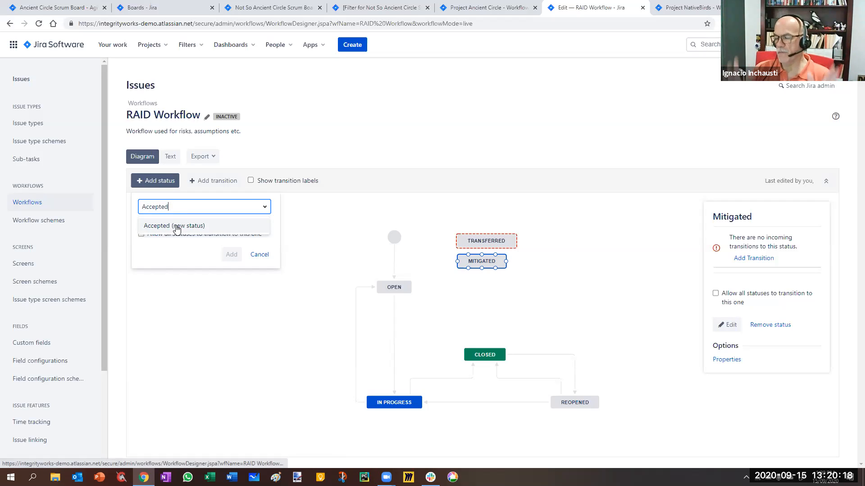
{"action": "left_click", "coordinate": [174, 226]}
{"action": "left_click", "coordinate": [231, 255]}
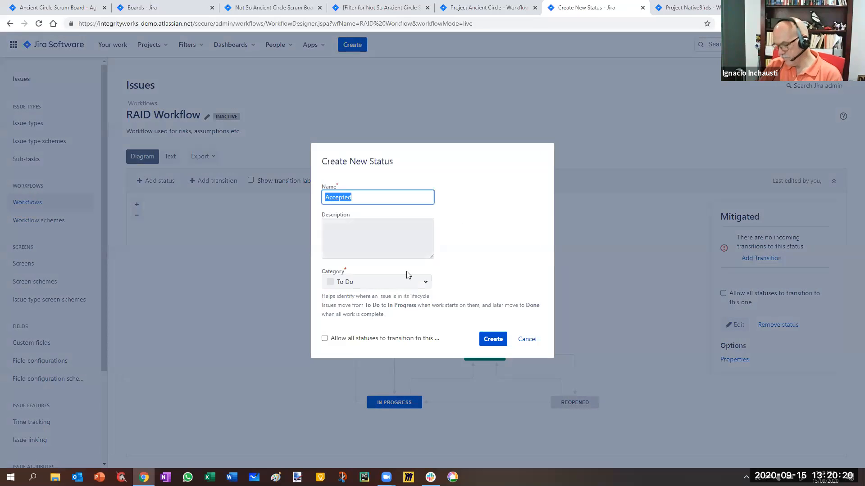
{"action": "left_click", "coordinate": [492, 339]}
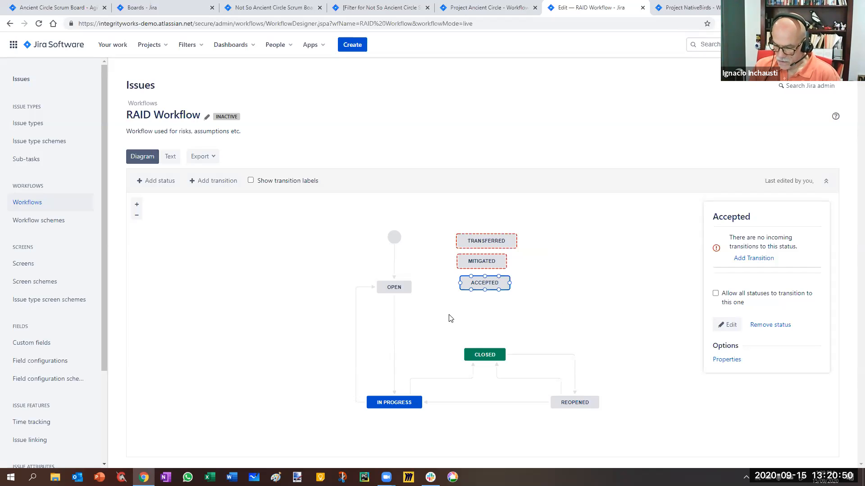
Add a new status named New in the To Do category and place it between Open and Accepted in the diagram.
{"action": "left_click", "coordinate": [166, 182]}
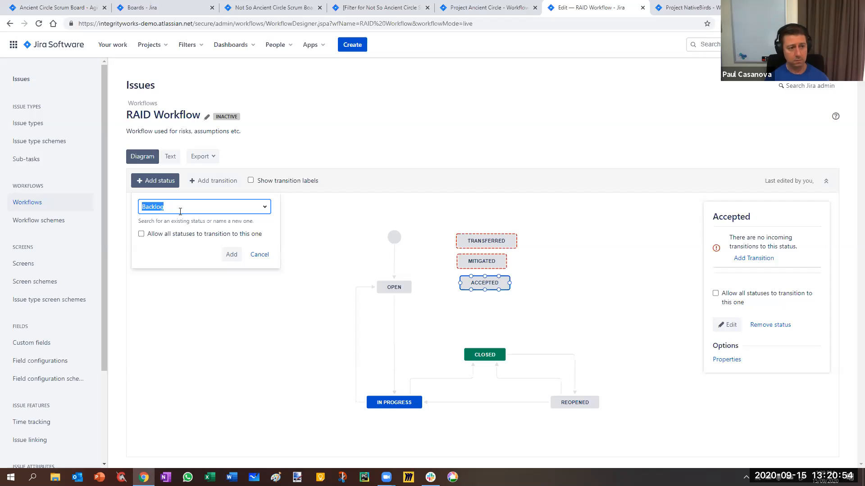
{"action": "type", "text": "New"}
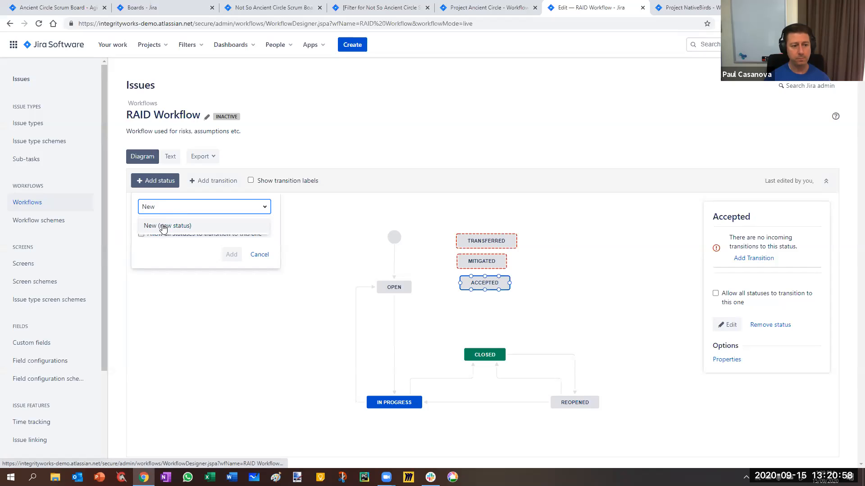
{"action": "left_click", "coordinate": [163, 226]}
{"action": "left_click", "coordinate": [232, 253]}
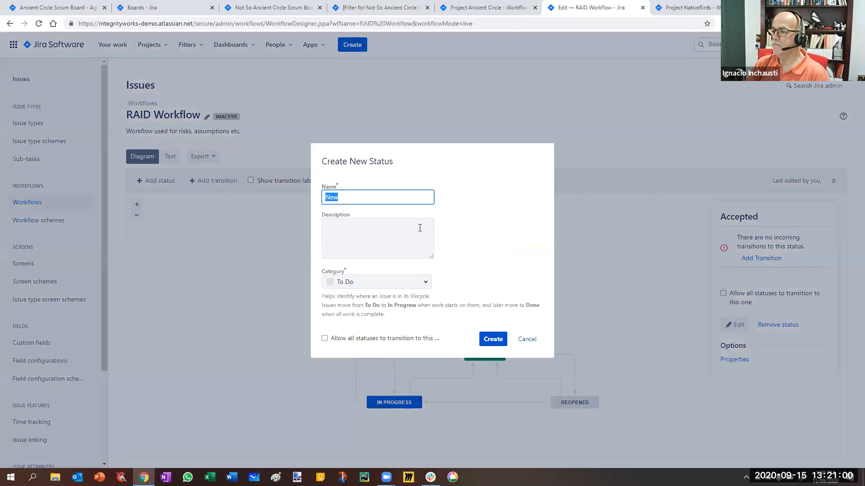
{"action": "left_click", "coordinate": [494, 339]}
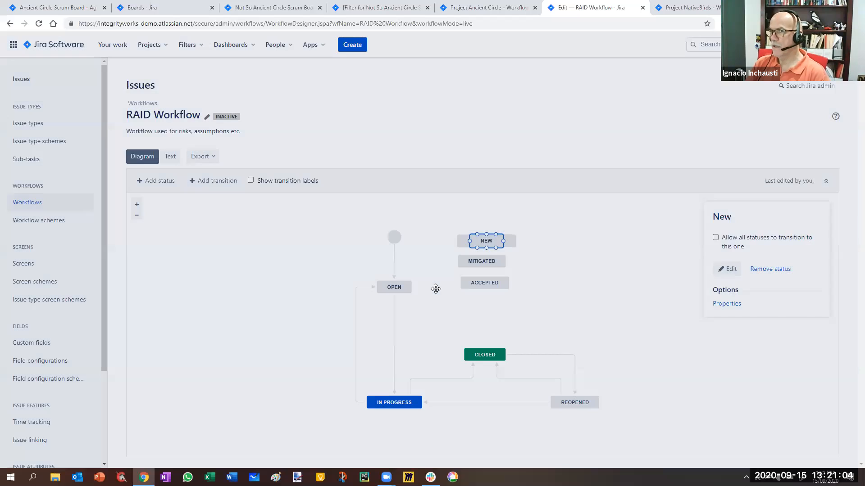
{"action": "left_click", "coordinate": [435, 288]}
Change the destination of the Create Issue transition from Open to New.
{"action": "left_click", "coordinate": [395, 278]}
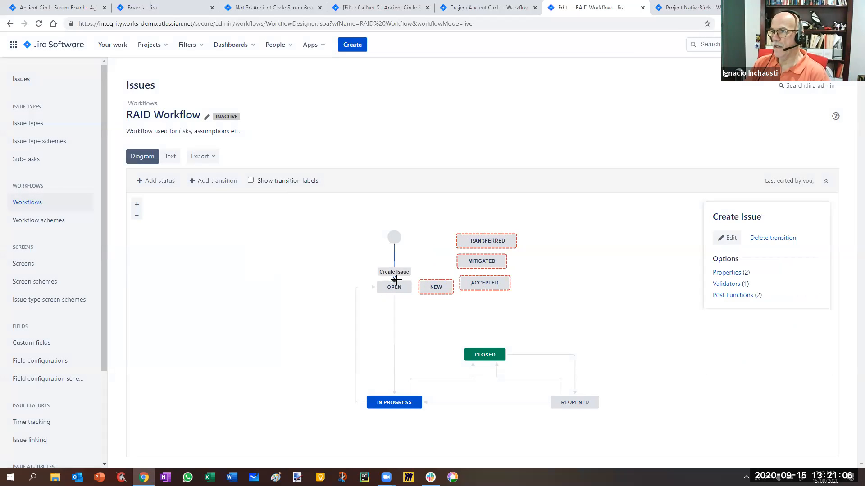
{"action": "left_click_drag", "start_coordinate": [413, 280], "coordinate": [435, 287]}
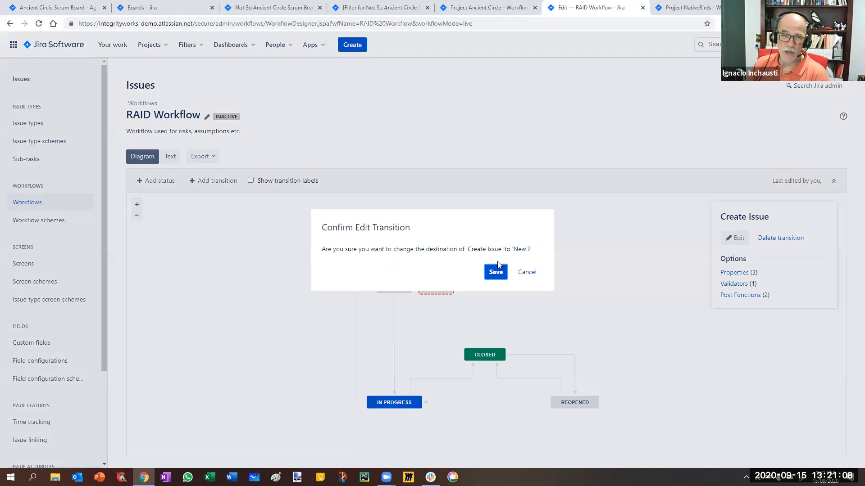
{"action": "left_click", "coordinate": [495, 272]}
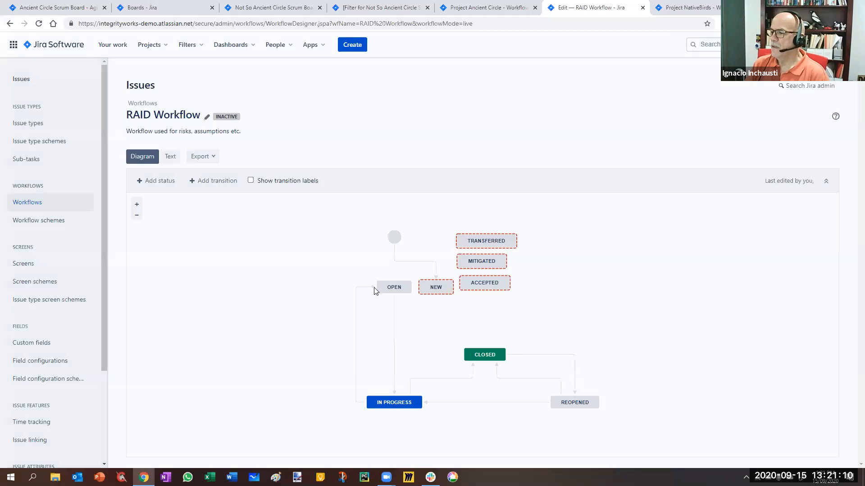
Change the destination of the Stop Progress transition to New and the source of Start Progress from Open to New.
{"action": "left_click", "coordinate": [377, 287]}
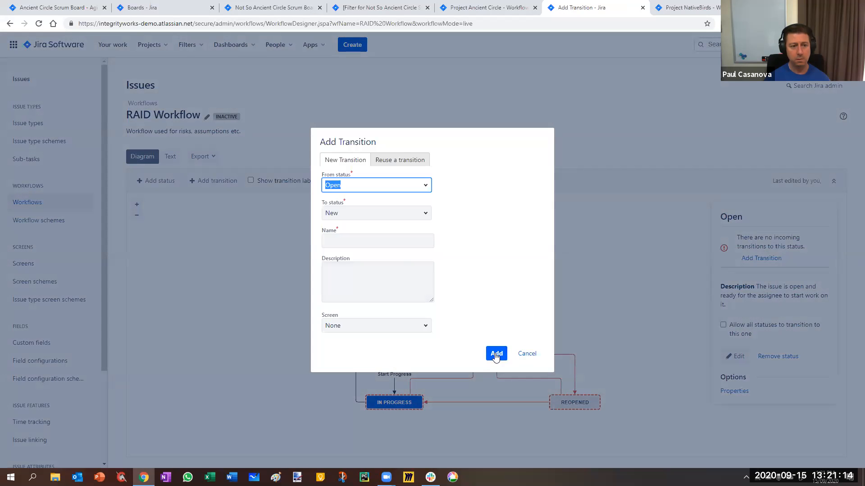
{"action": "left_click", "coordinate": [517, 355]}
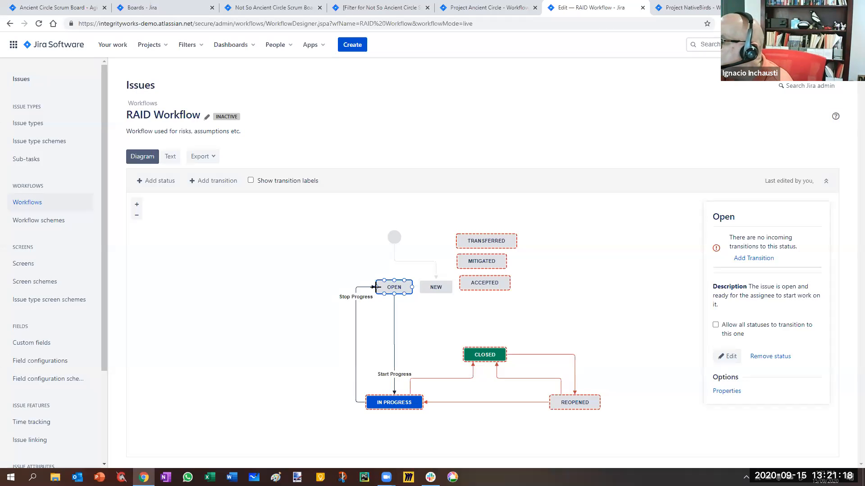
{"action": "left_click", "coordinate": [377, 287]}
{"action": "left_click_drag", "start_coordinate": [376, 286], "coordinate": [435, 287]}
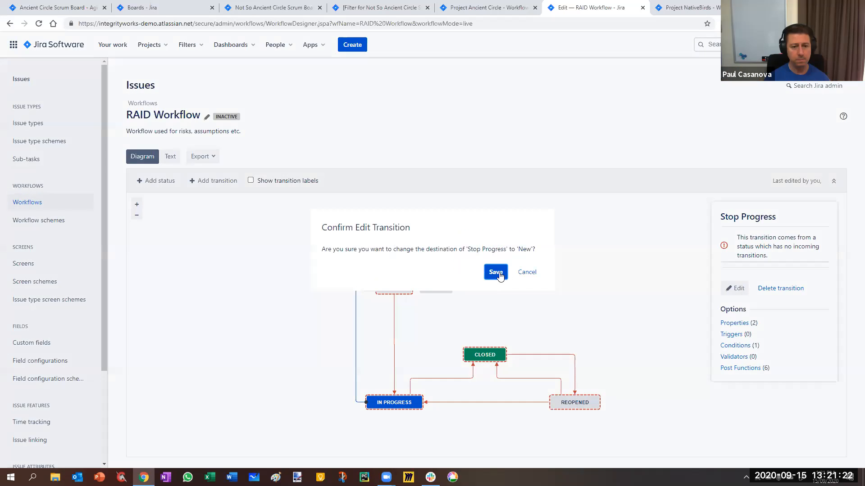
{"action": "left_click", "coordinate": [498, 273]}
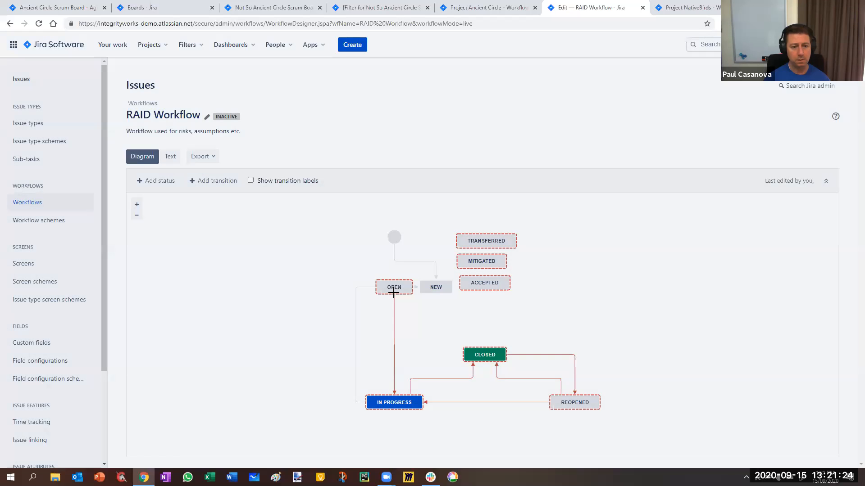
{"action": "left_click_drag", "start_coordinate": [393, 292], "coordinate": [436, 289]}
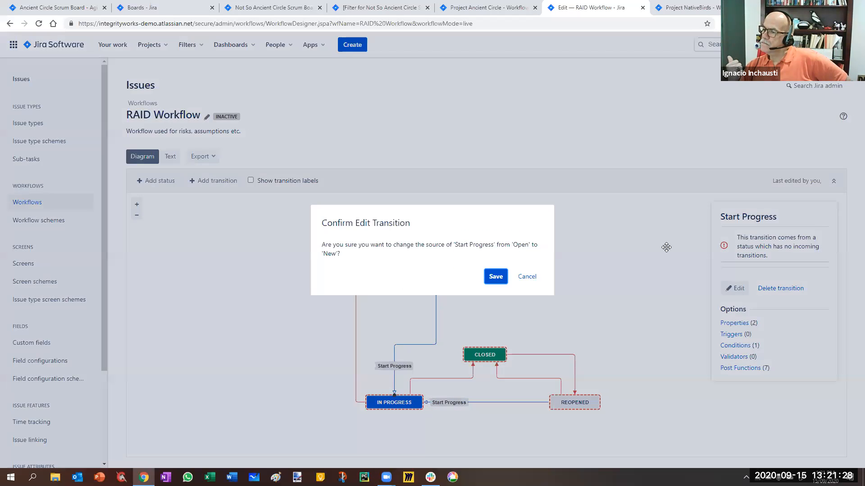
{"action": "key", "text": "Return"}
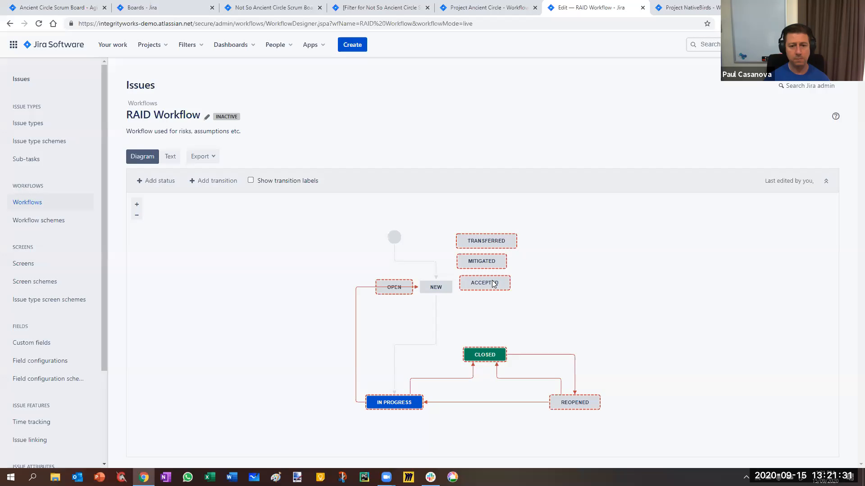
Remove the Open status and its related transitions from RAID Workflow.
{"action": "left_click_drag", "start_coordinate": [394, 287], "coordinate": [660, 253]}
{"action": "key", "text": "Delete"}
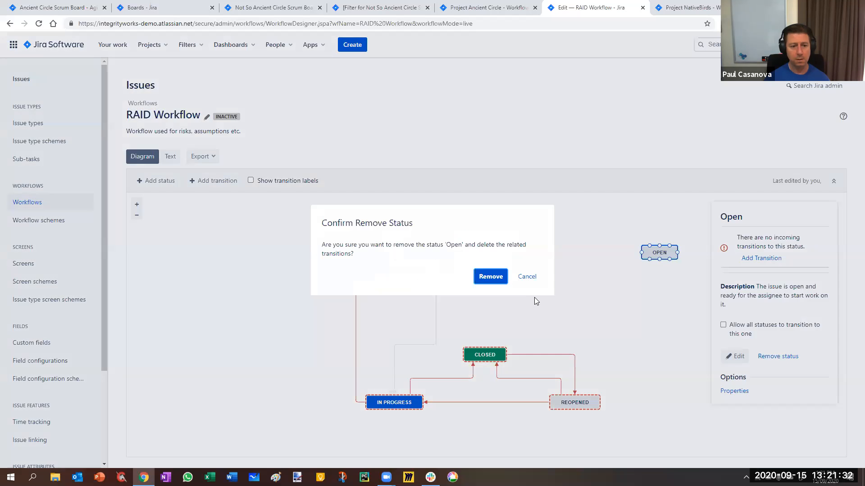
{"action": "key", "text": "Return"}
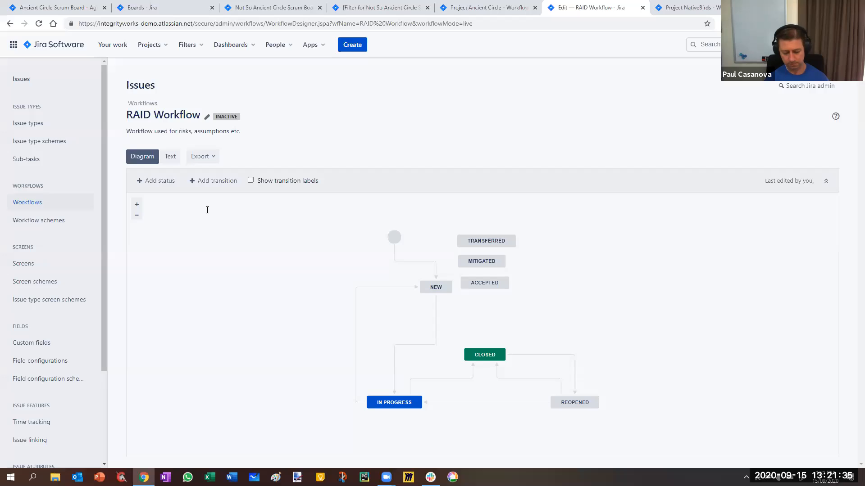
Add a new status named Triaged in the To Do category and place it between New and In Progress in the diagram.
{"action": "left_click", "coordinate": [155, 181]}
{"action": "left_click", "coordinate": [208, 210]}
{"action": "type", "text": "Traiged"}
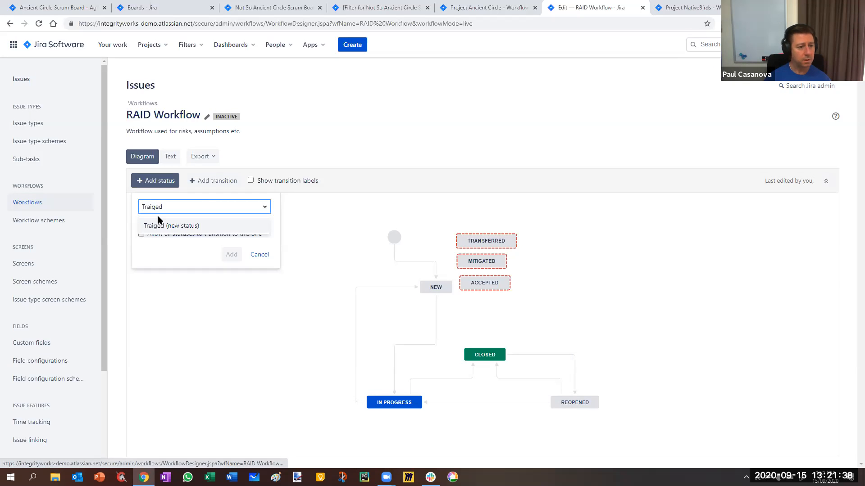
{"action": "key", "text": "BackSpace"}
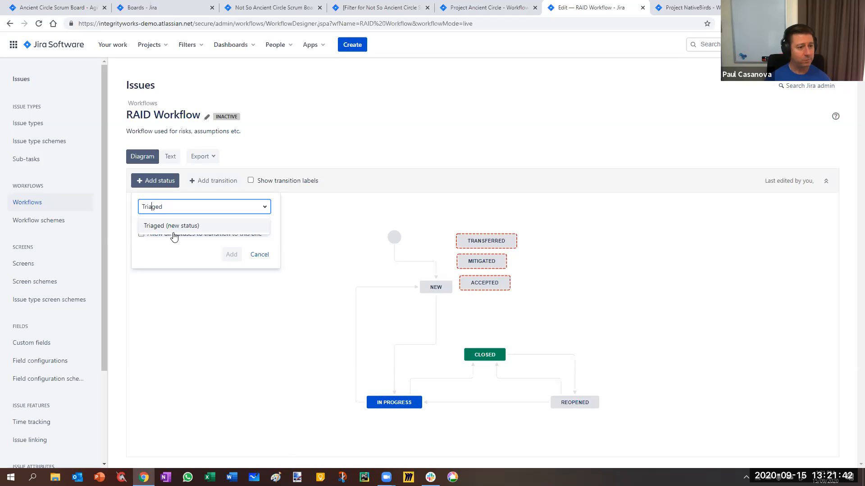
{"action": "left_click", "coordinate": [172, 226]}
{"action": "left_click", "coordinate": [228, 256]}
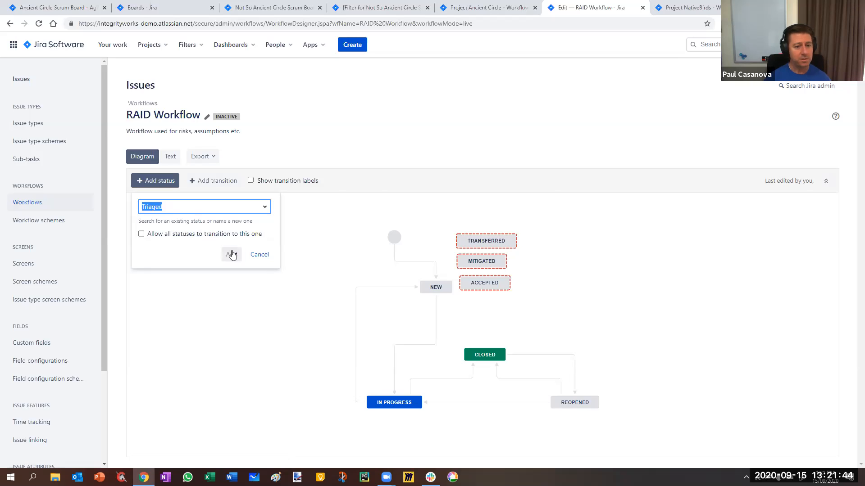
{"action": "left_click", "coordinate": [506, 339]}
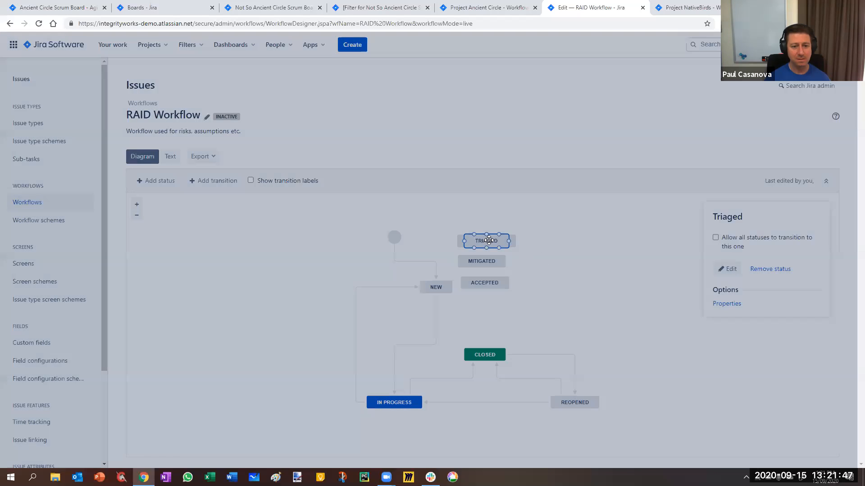
{"action": "left_click_drag", "start_coordinate": [489, 240], "coordinate": [310, 306]}
{"action": "left_click_drag", "start_coordinate": [370, 306], "coordinate": [400, 323]}
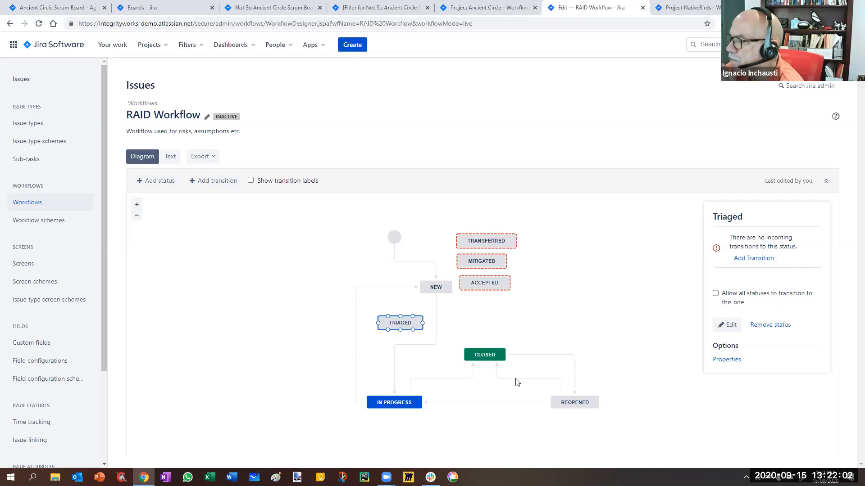
Remove the Reopened status and its related transitions from RAID Workflow.
{"action": "left_click", "coordinate": [579, 402]}
{"action": "left_click", "coordinate": [769, 300]}
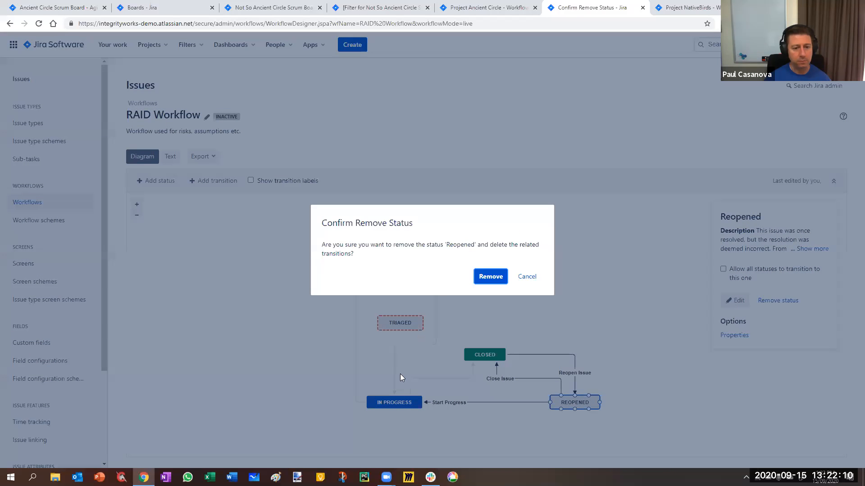
{"action": "key", "text": "Return"}
Change the destination of the Start Progress transition to Triaged and the source of Stop Progress from In Progress to Triaged.
{"action": "left_click", "coordinate": [390, 342]}
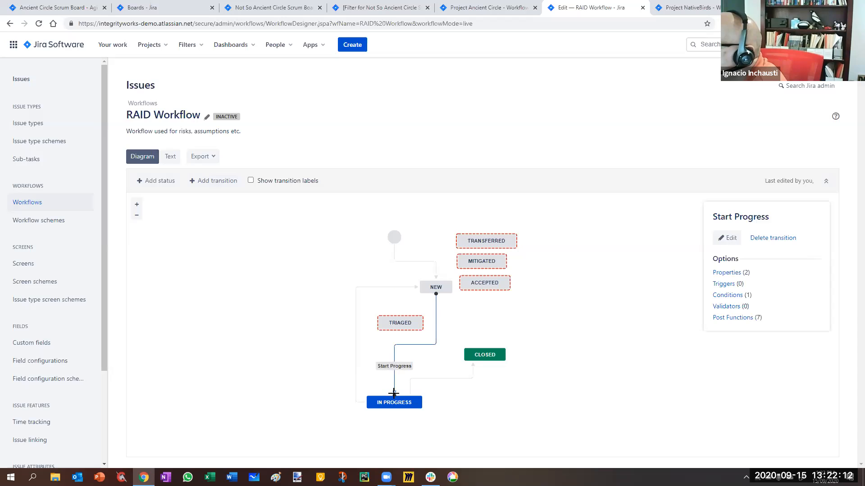
{"action": "left_click_drag", "start_coordinate": [388, 339], "coordinate": [401, 314]}
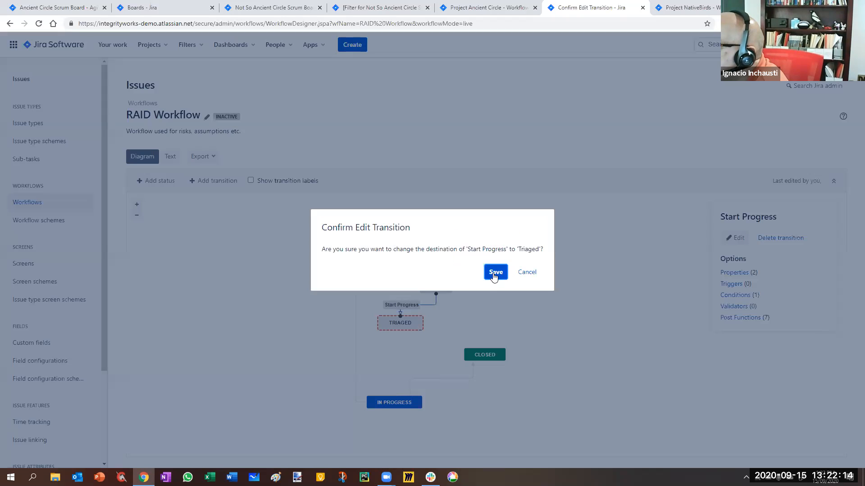
{"action": "left_click", "coordinate": [496, 272]}
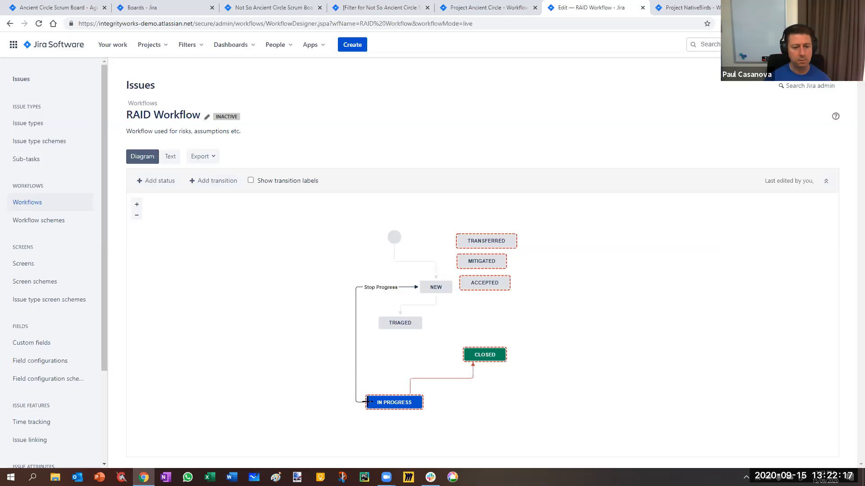
{"action": "left_click", "coordinate": [355, 364]}
{"action": "left_click_drag", "start_coordinate": [353, 363], "coordinate": [368, 322]}
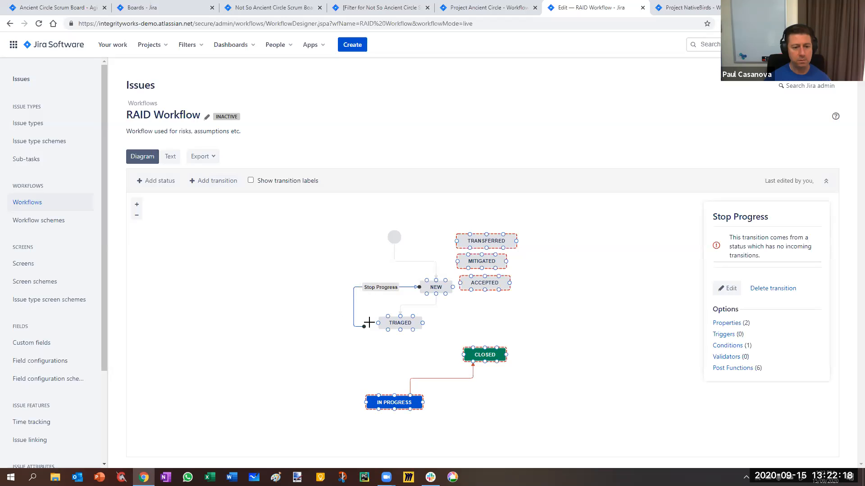
{"action": "key", "text": "Return"}
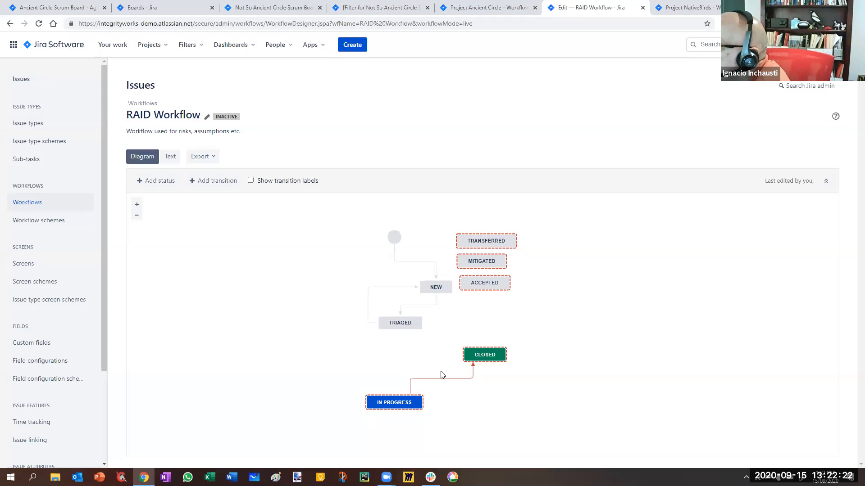
Change the source of the Close Issue transition from In Progress to Triaged.
{"action": "left_click", "coordinate": [472, 361]}
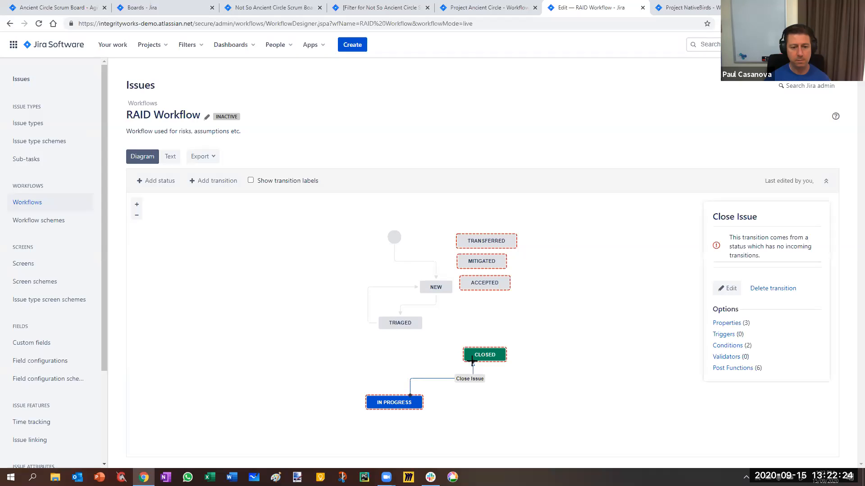
{"action": "left_click_drag", "start_coordinate": [425, 327], "coordinate": [423, 323]}
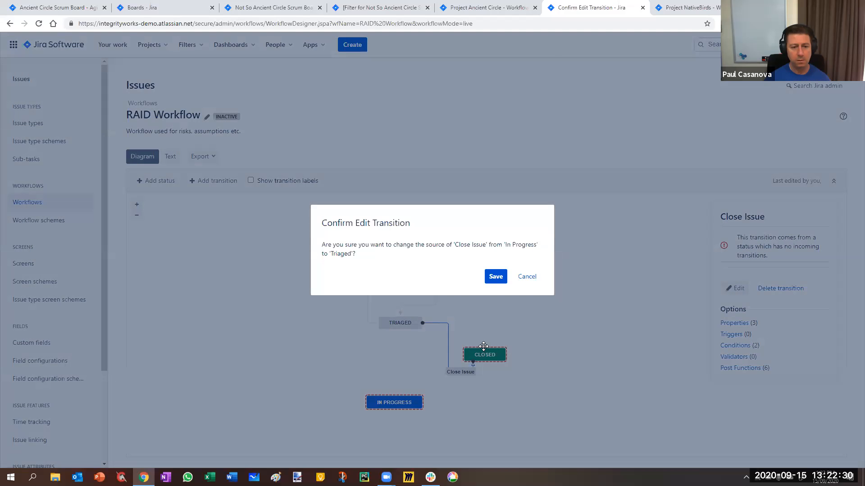
{"action": "key", "text": "Return"}
Add a transition named Re-open from Closed to New, and move the Transferred, Mitigated and Accepted statuses clear of it in the diagram.
{"action": "left_click_drag", "start_coordinate": [457, 288], "coordinate": [455, 288]}
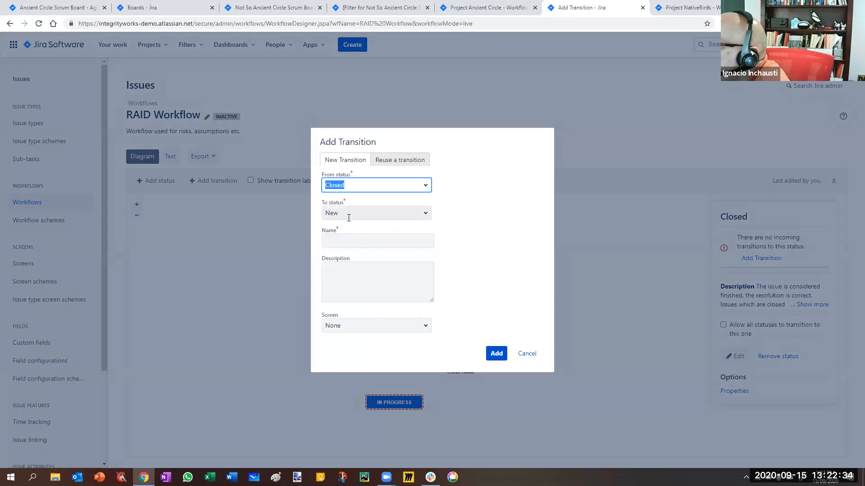
{"action": "left_click", "coordinate": [350, 241]}
{"action": "type", "text": "Re"}
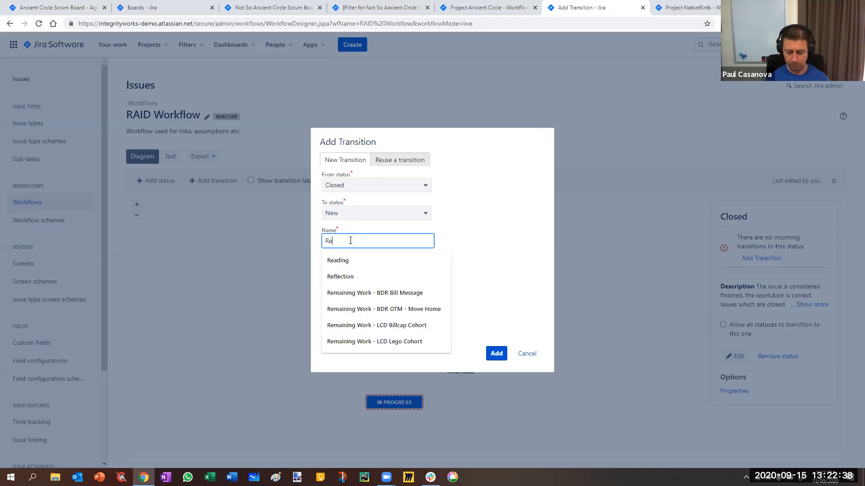
{"action": "type", "text": "-"}
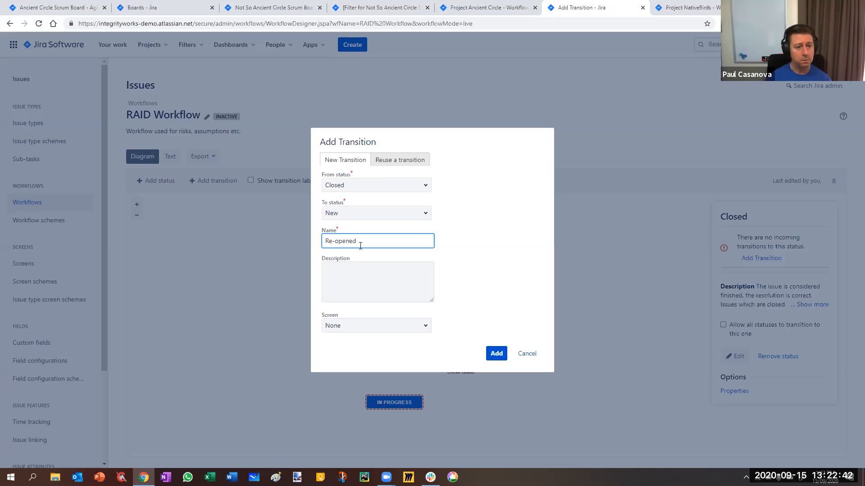
{"action": "type", "text": "opened"}
{"action": "key", "text": "BackSpace"}
{"action": "key", "text": "BackSpace"}
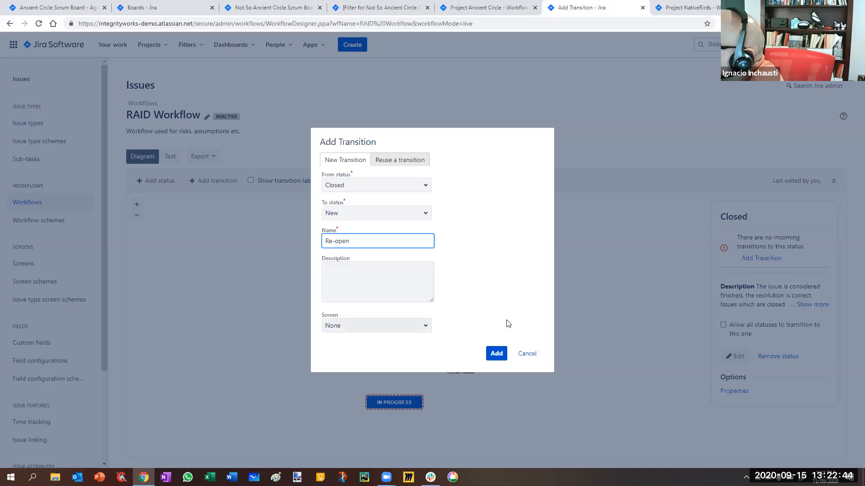
{"action": "left_click", "coordinate": [496, 353]}
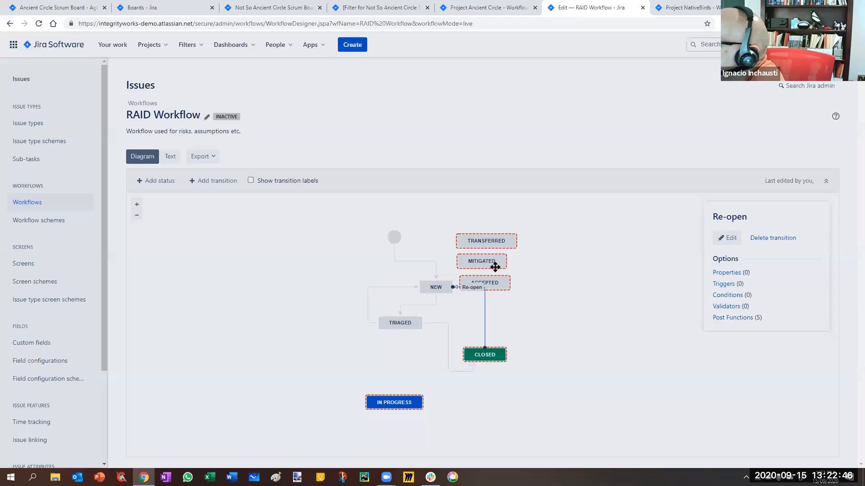
{"action": "left_click_drag", "start_coordinate": [489, 241], "coordinate": [545, 260]}
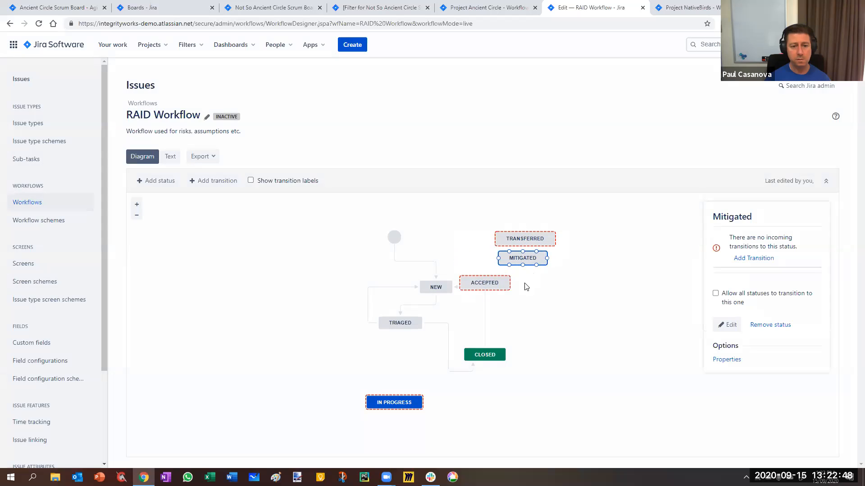
{"action": "left_click_drag", "start_coordinate": [495, 284], "coordinate": [545, 283]}
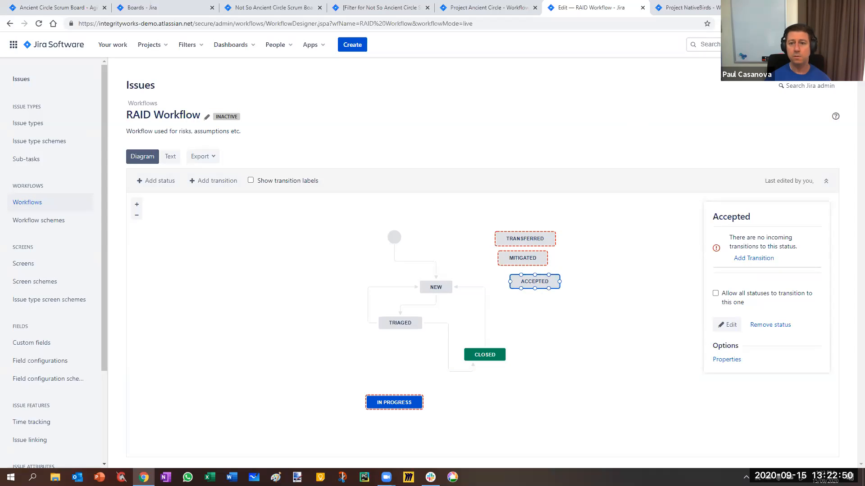
Open the issue Resolutions settings in a separate browser tab, keeping the RAID Workflow editor open.
{"action": "left_click", "coordinate": [821, 45]}
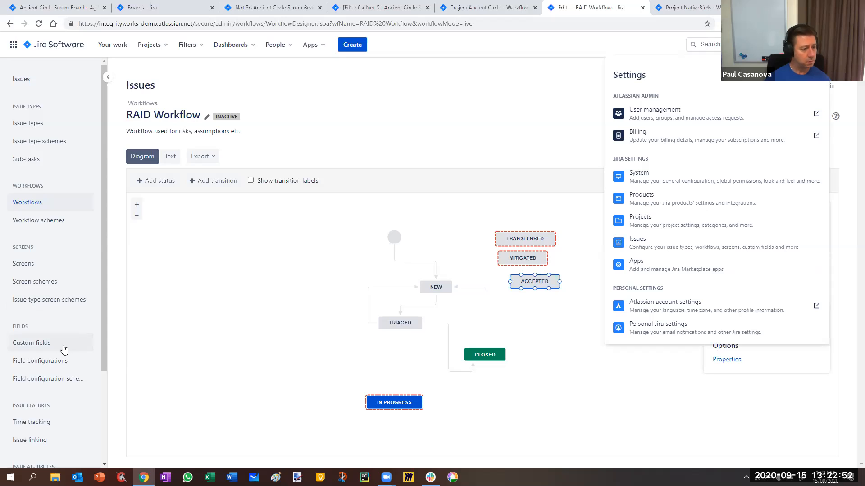
{"action": "scroll", "coordinate": [101, 341], "scroll_direction": "down", "scroll_amount": 1}
{"action": "scroll", "coordinate": [100, 389], "scroll_direction": "down", "scroll_amount": 2}
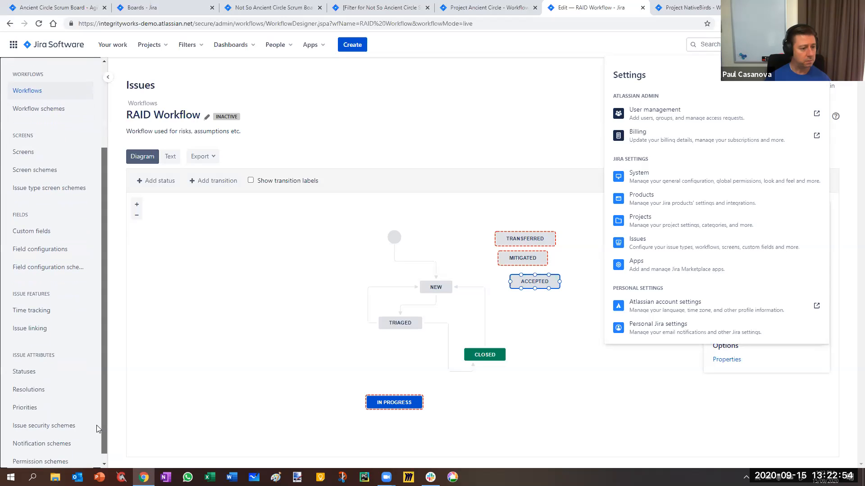
{"action": "right_click", "coordinate": [32, 405]}
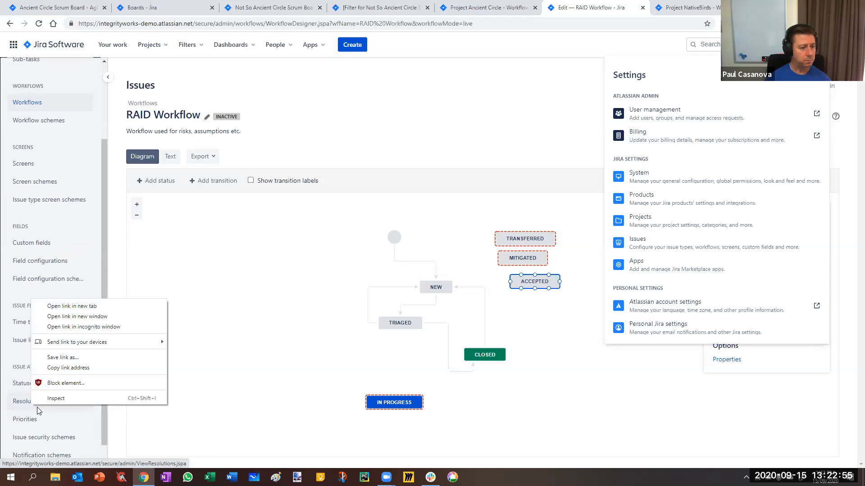
{"action": "left_click", "coordinate": [72, 306]}
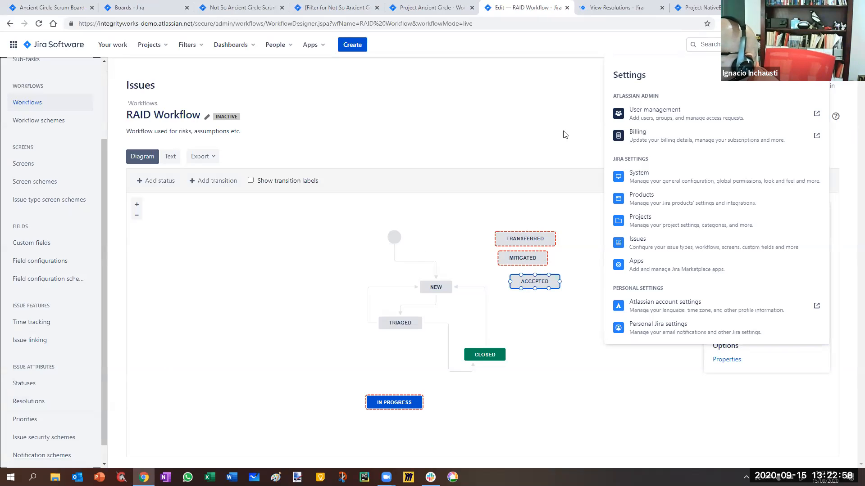
{"action": "left_click", "coordinate": [617, 8]}
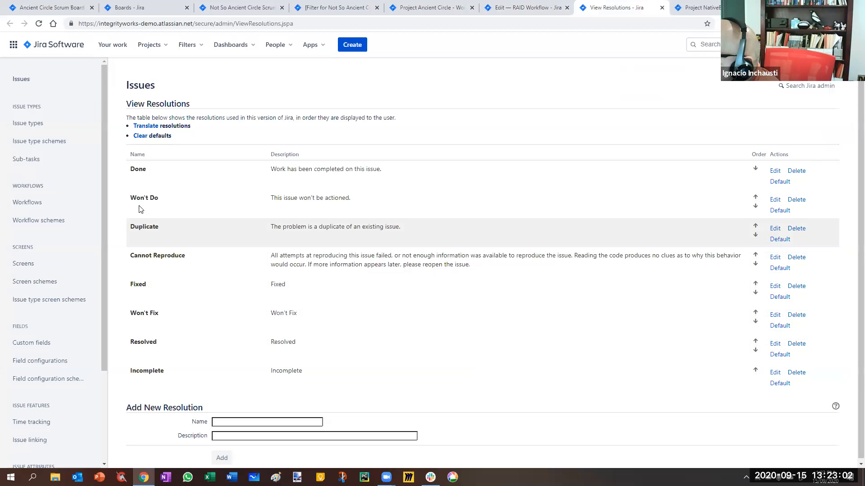
Add a new issue resolution named Transferred.
{"action": "left_click", "coordinate": [255, 422]}
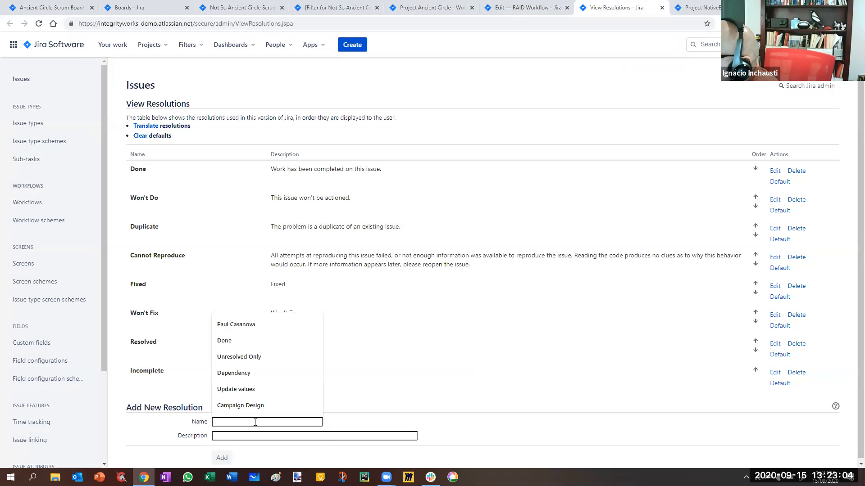
{"action": "type", "text": "Transferred"}
{"action": "key", "text": "Return"}
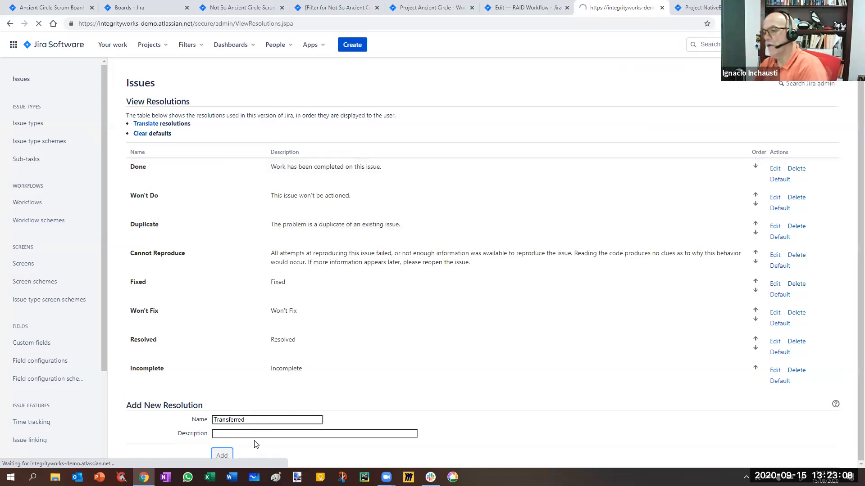
Add two more issue resolutions named Mitigated and Accepted.
{"action": "type", "text": "Mitiga"}
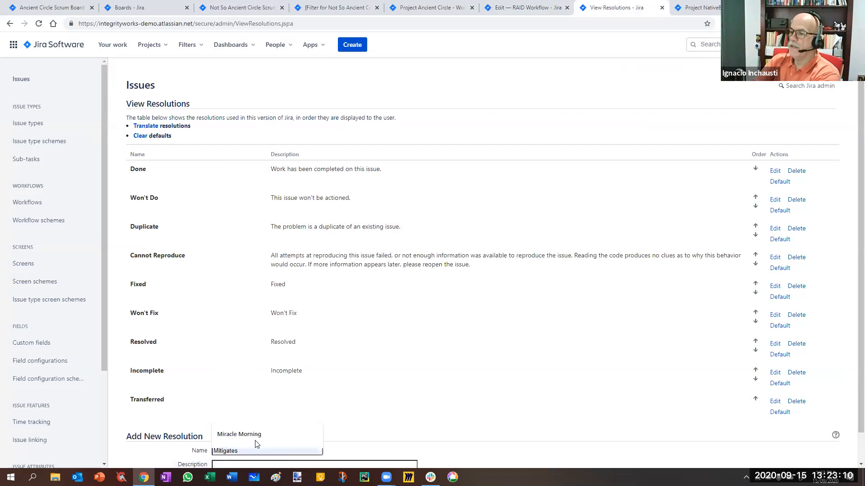
{"action": "type", "text": "ted"}
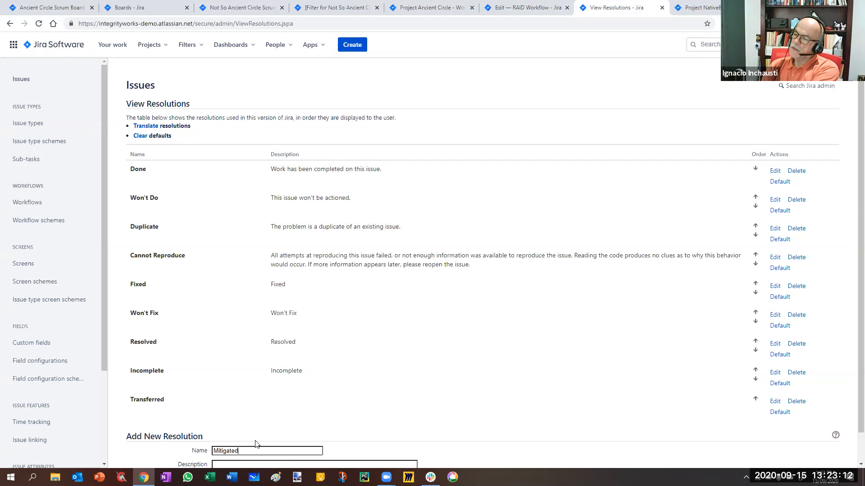
{"action": "scroll", "coordinate": [341, 410], "scroll_direction": "down", "scroll_amount": 1}
{"action": "left_click", "coordinate": [222, 456]}
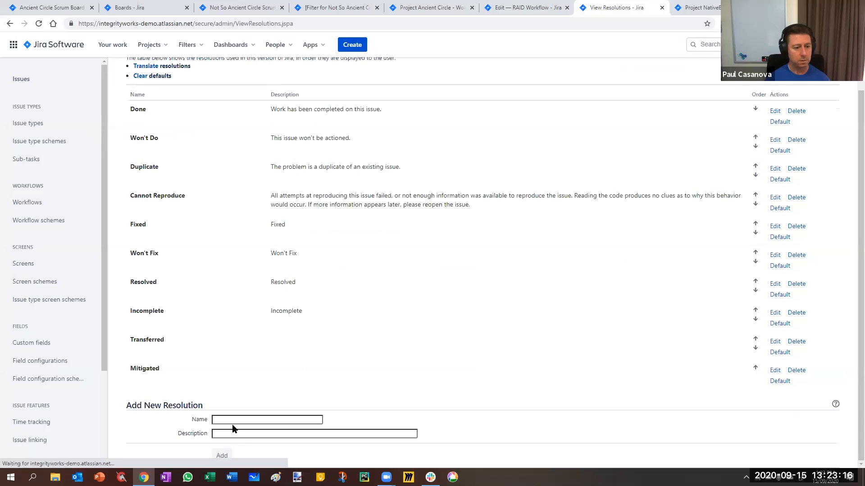
{"action": "type", "text": "Accepted"}
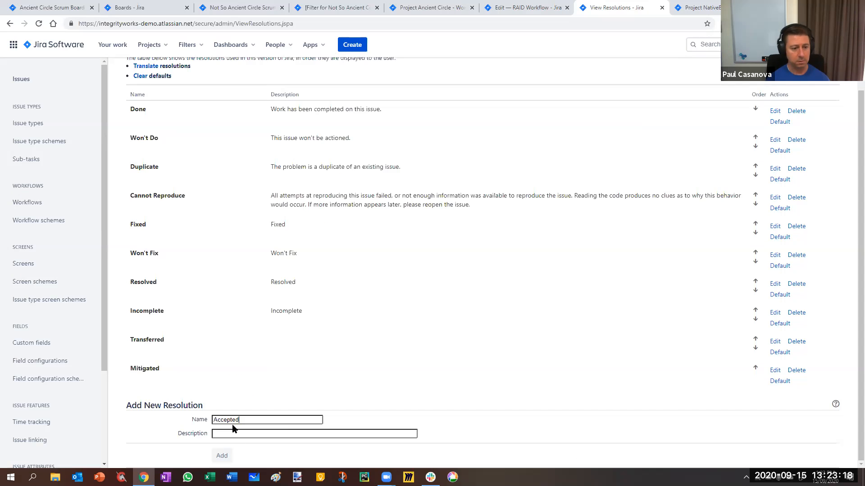
{"action": "left_click", "coordinate": [222, 456]}
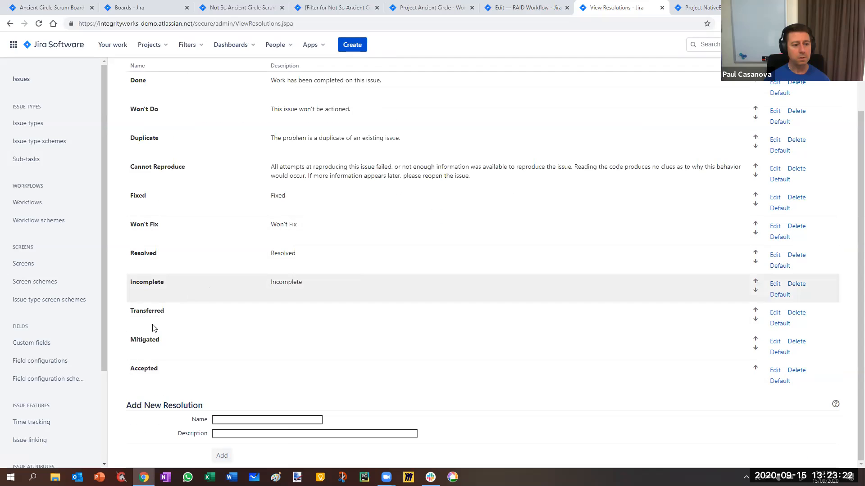
Return to the RAID Workflow diagram and remove the Transferred, Mitigated and Accepted statuses.
{"action": "left_click", "coordinate": [531, 10]}
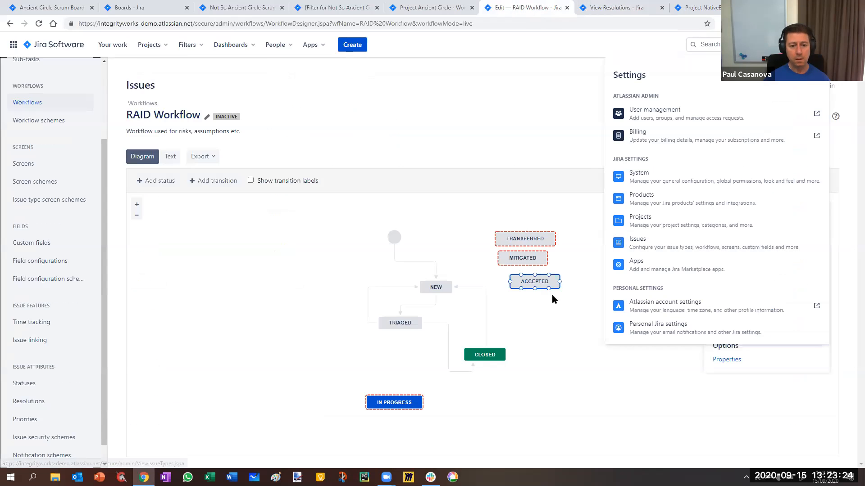
{"action": "left_click", "coordinate": [569, 323]}
{"action": "left_click", "coordinate": [522, 241]}
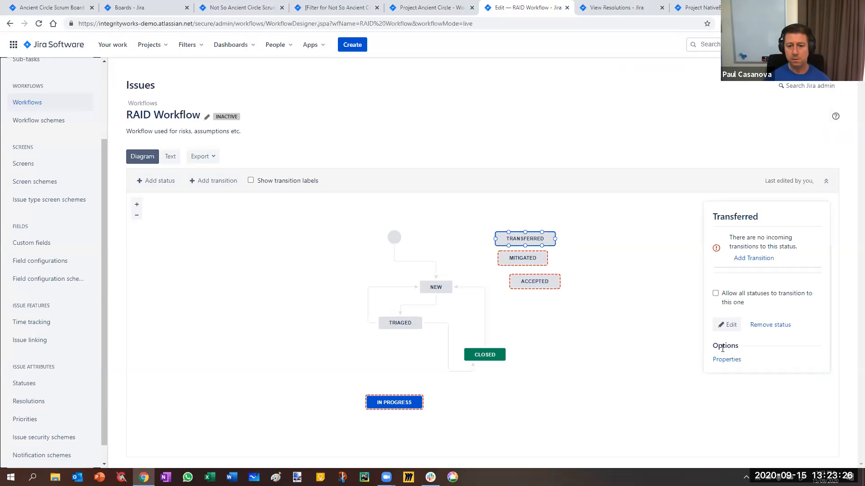
{"action": "left_click", "coordinate": [775, 327]}
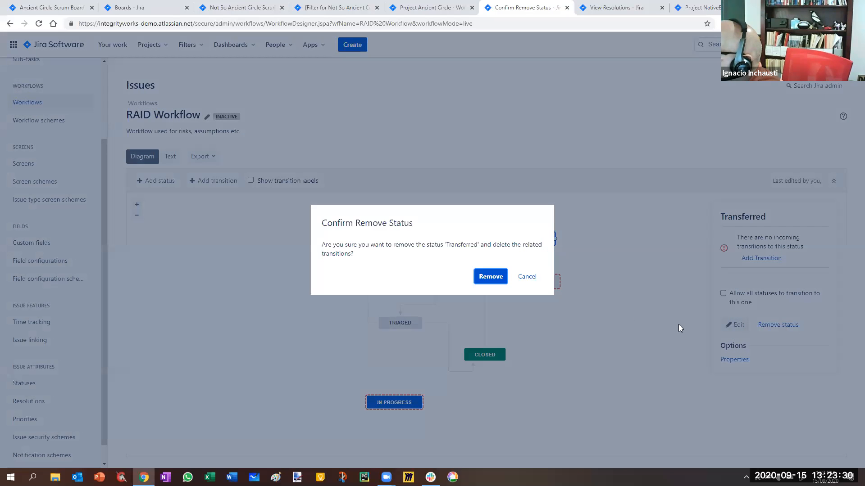
{"action": "left_click", "coordinate": [490, 276]}
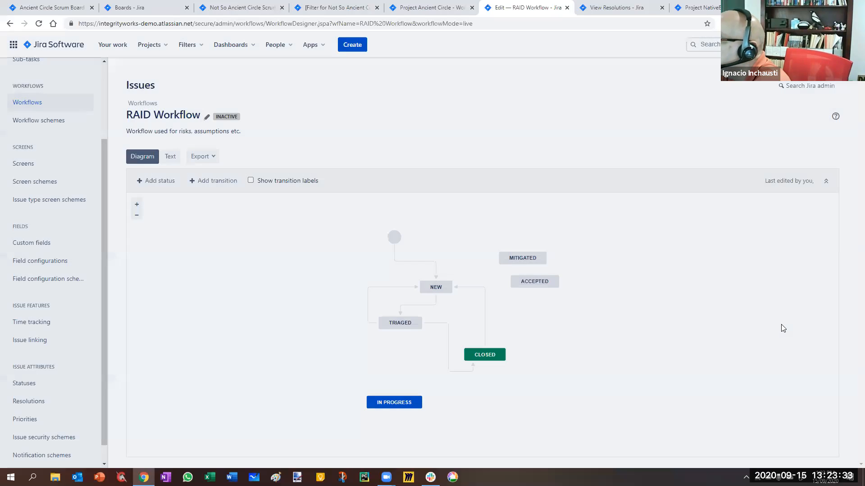
{"action": "left_click", "coordinate": [522, 258]}
{"action": "key", "text": "Delete"}
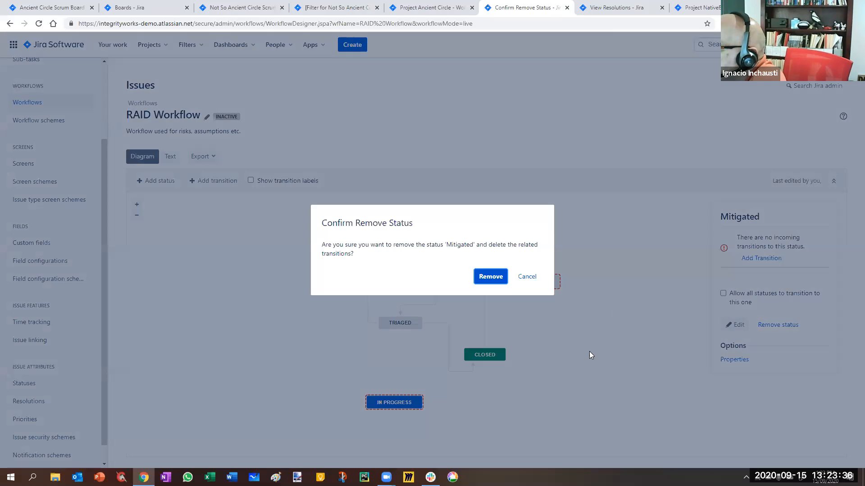
{"action": "key", "text": "Return"}
{"action": "left_click", "coordinate": [535, 281]}
{"action": "key", "text": "Delete"}
{"action": "key", "text": "Return"}
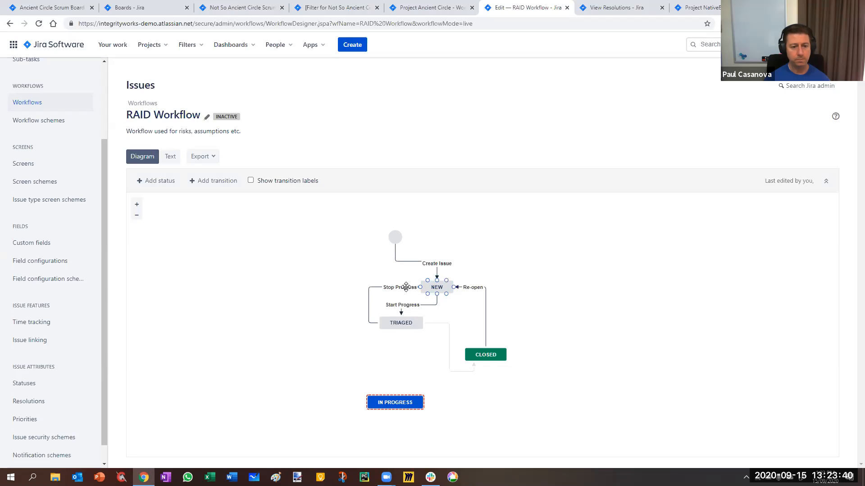
Line up New and Triaged vertically beneath the start node, and remove the In Progress status from the workflow.
{"action": "left_click_drag", "start_coordinate": [428, 286], "coordinate": [394, 283]}
{"action": "left_click_drag", "start_coordinate": [400, 322], "coordinate": [401, 334]}
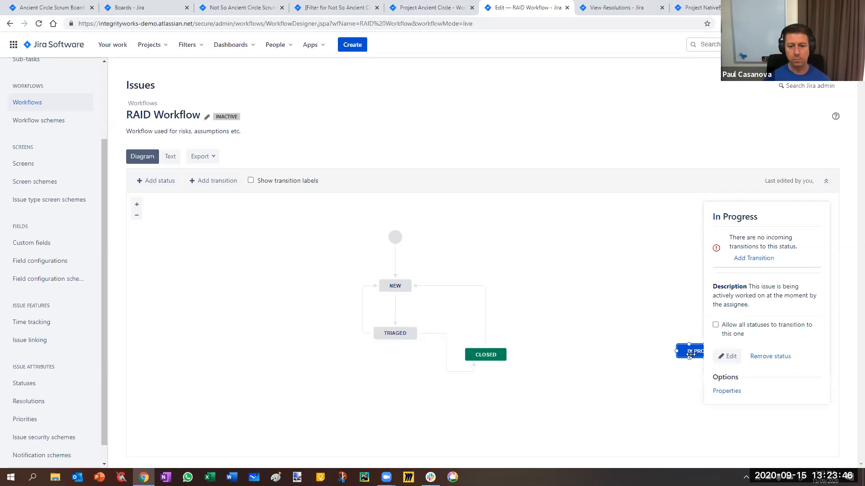
{"action": "left_click", "coordinate": [768, 356]}
{"action": "key", "text": "Return"}
Change the category of the Triaged status to In Progress.
{"action": "left_click", "coordinate": [397, 334]}
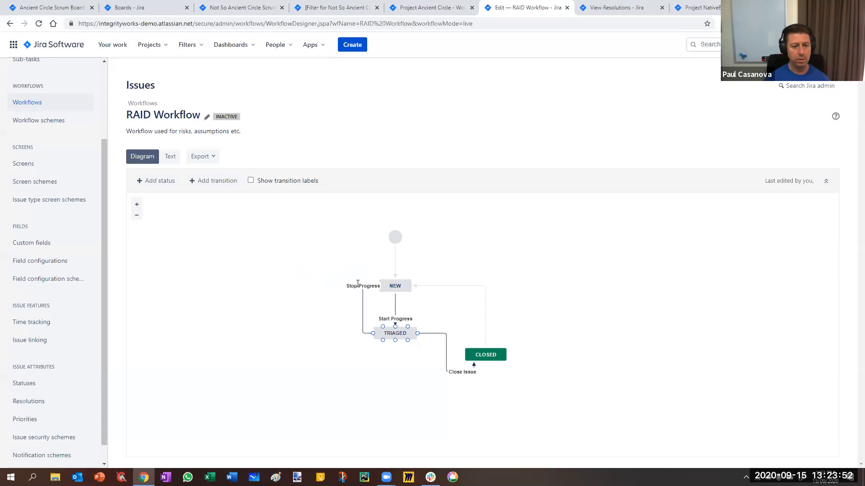
{"action": "key", "text": "Return"}
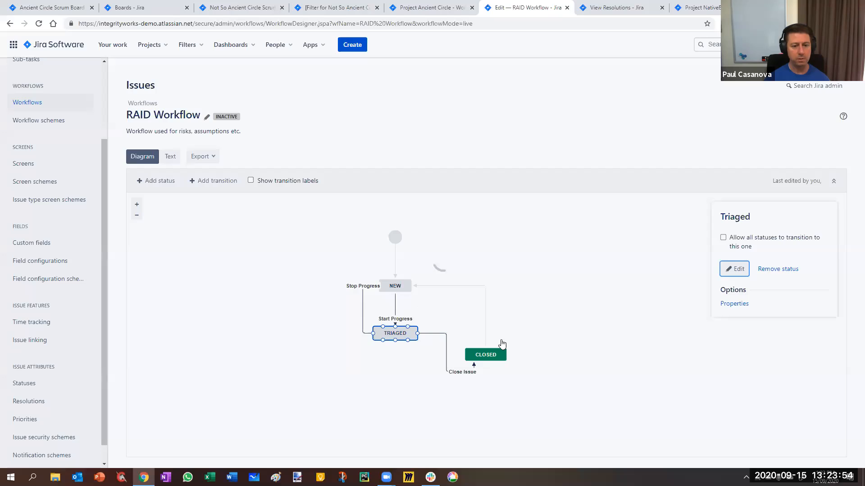
{"action": "key", "text": "Return"}
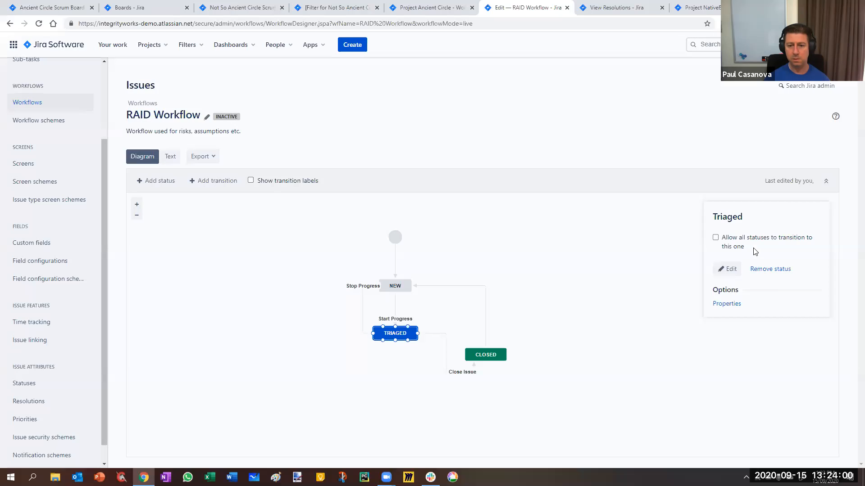
Assign the Resolve Issue Screen to the Close Issue transition.
{"action": "left_click", "coordinate": [727, 239]}
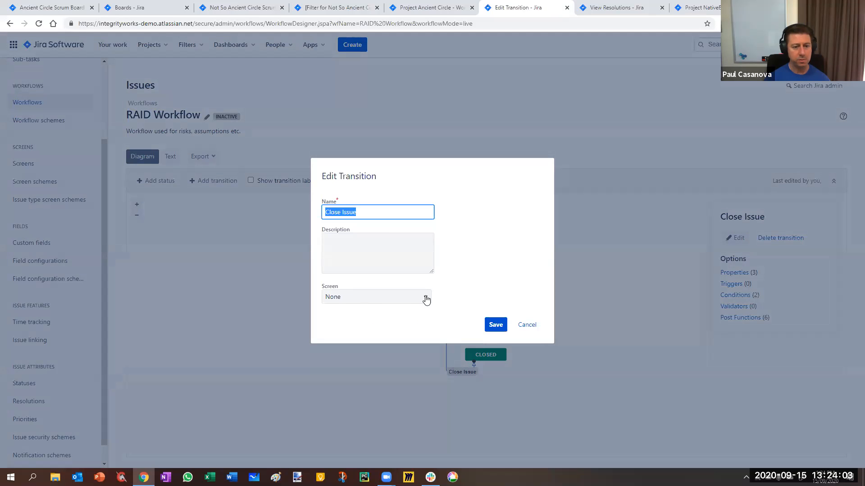
{"action": "left_click", "coordinate": [426, 299]}
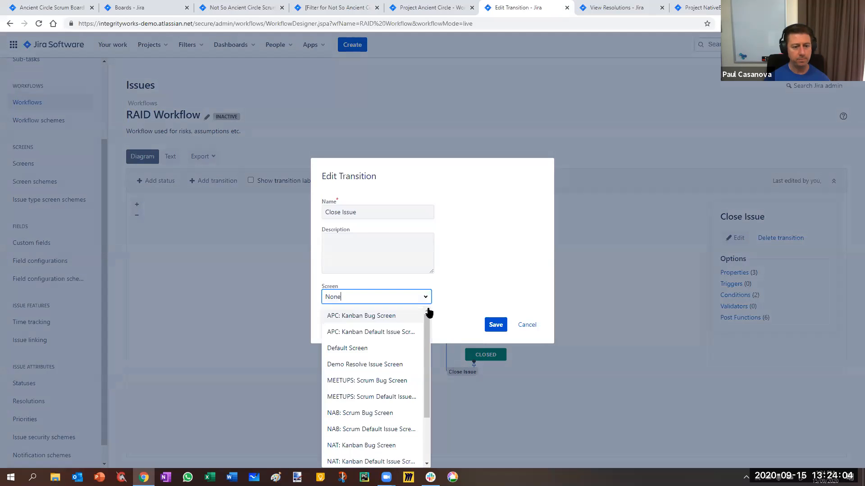
{"action": "left_click_drag", "start_coordinate": [426, 349], "coordinate": [429, 382]}
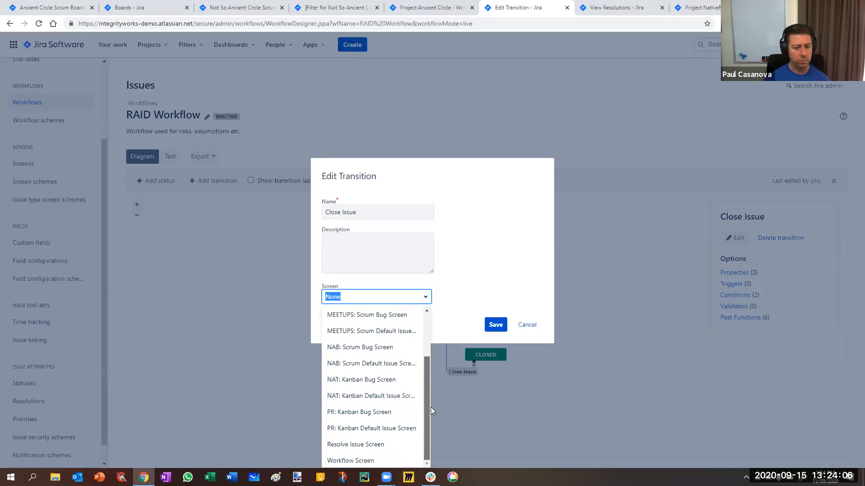
{"action": "left_click", "coordinate": [357, 451]}
{"action": "left_click", "coordinate": [496, 325]}
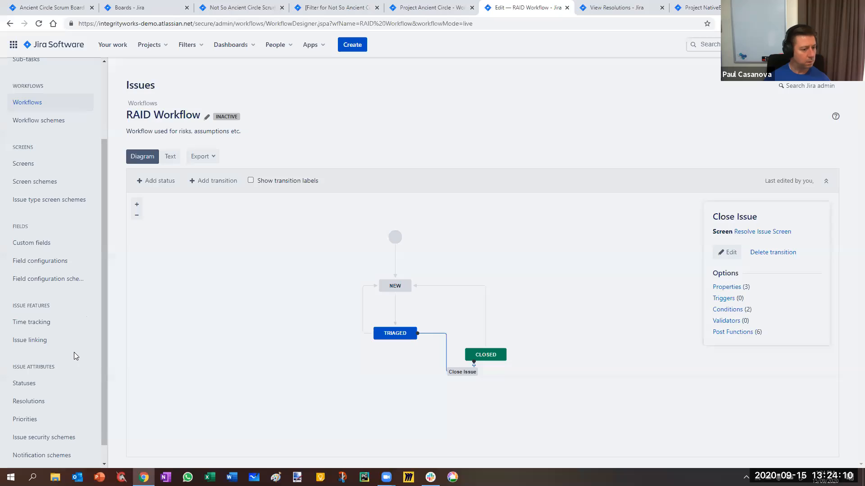
Search the Jira screens for "resol" and open the field configuration of the Resolve Issue Screen in a separate tab.
{"action": "scroll", "coordinate": [27, 151], "scroll_direction": "down", "scroll_amount": 1}
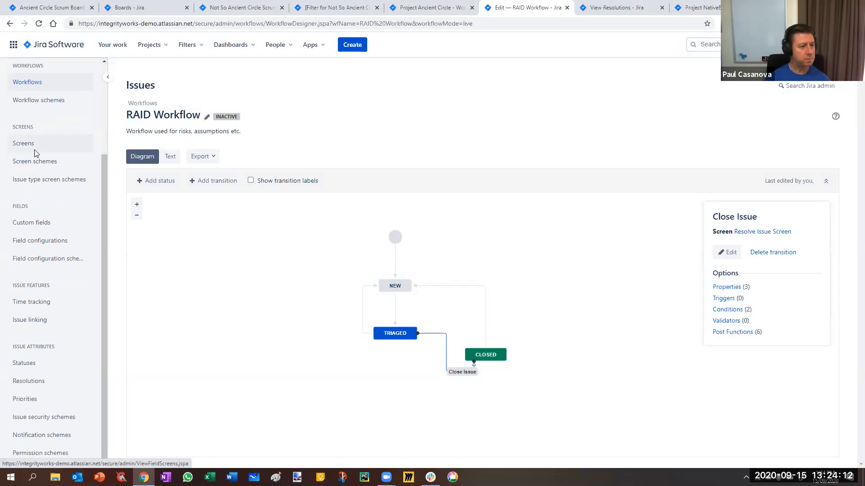
{"action": "left_click", "coordinate": [26, 146], "text": "ctrl"}
{"action": "left_click", "coordinate": [644, 16]}
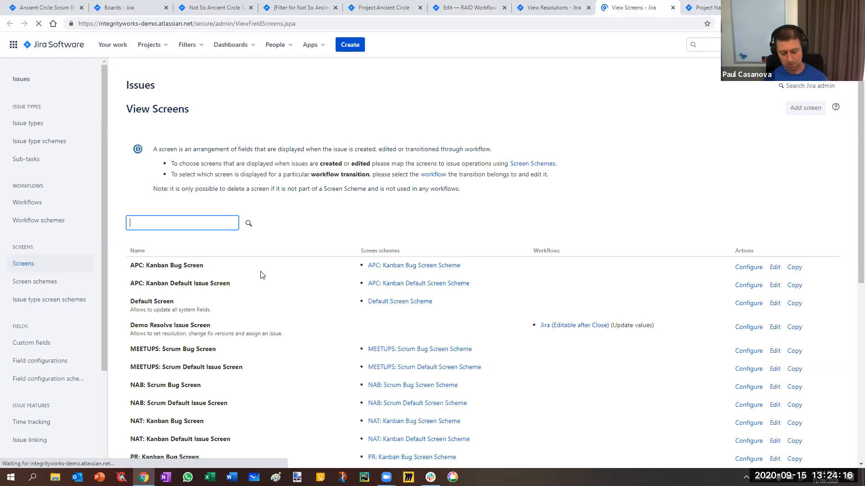
{"action": "type", "text": "resol"}
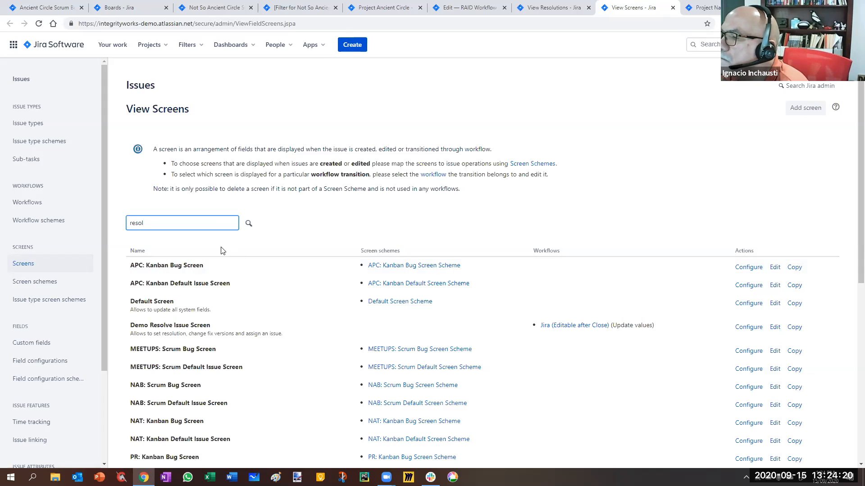
{"action": "key", "text": "Return"}
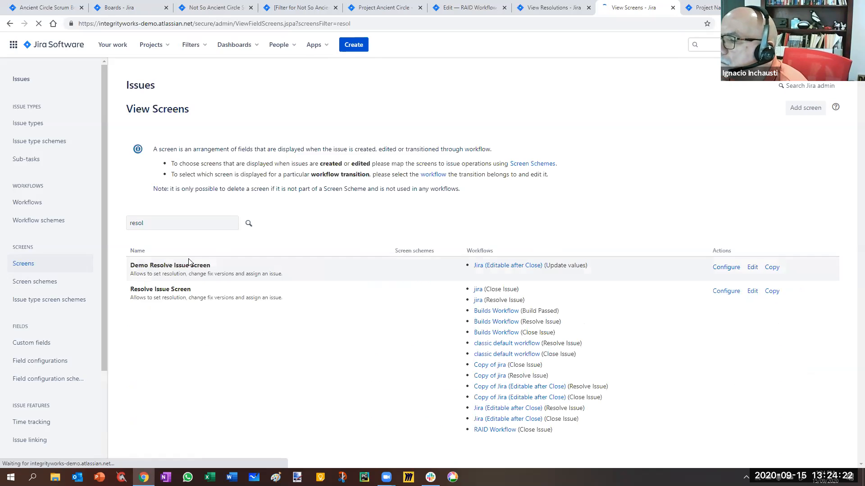
{"action": "left_click", "coordinate": [729, 292]}
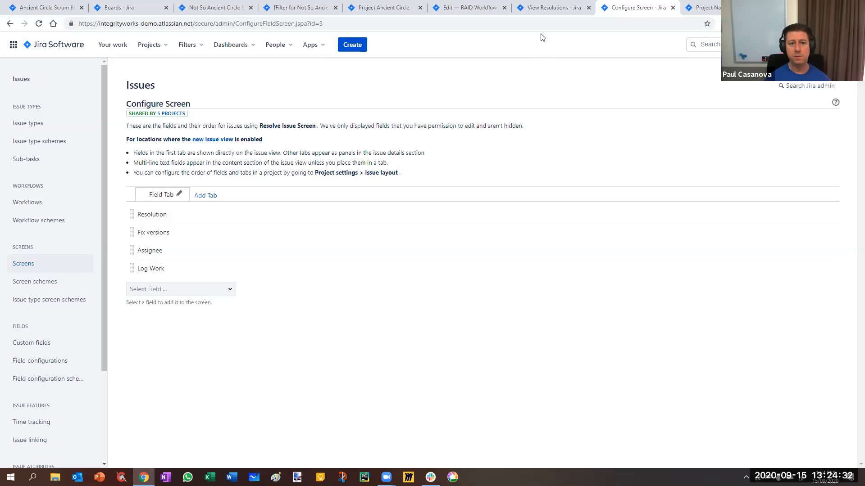
Review the list of available resolutions, close the Resolve Issue Screen configuration and return to the RAID Workflow diagram.
{"action": "left_click", "coordinate": [549, 7]}
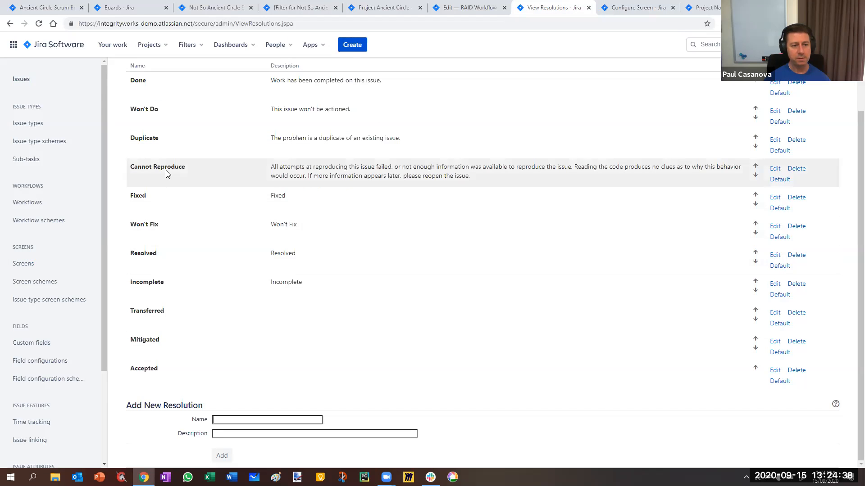
{"action": "scroll", "coordinate": [166, 170], "scroll_direction": "up", "scroll_amount": 1}
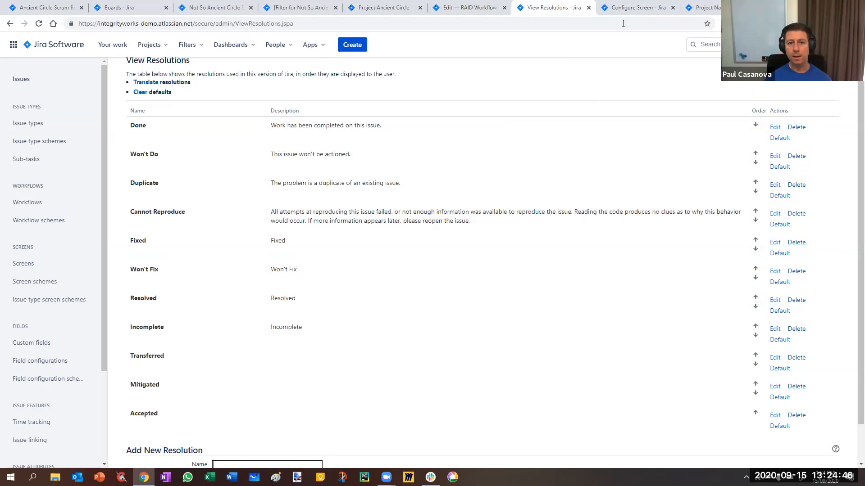
{"action": "left_click", "coordinate": [629, 9]}
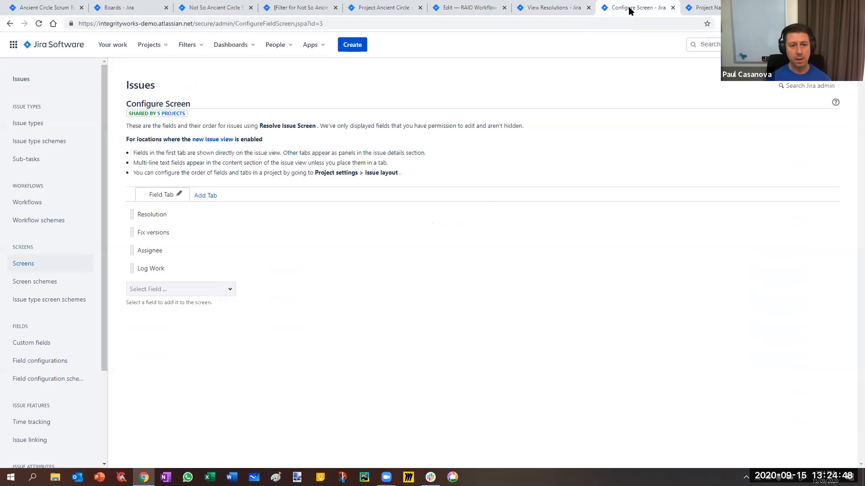
{"action": "left_click", "coordinate": [672, 7]}
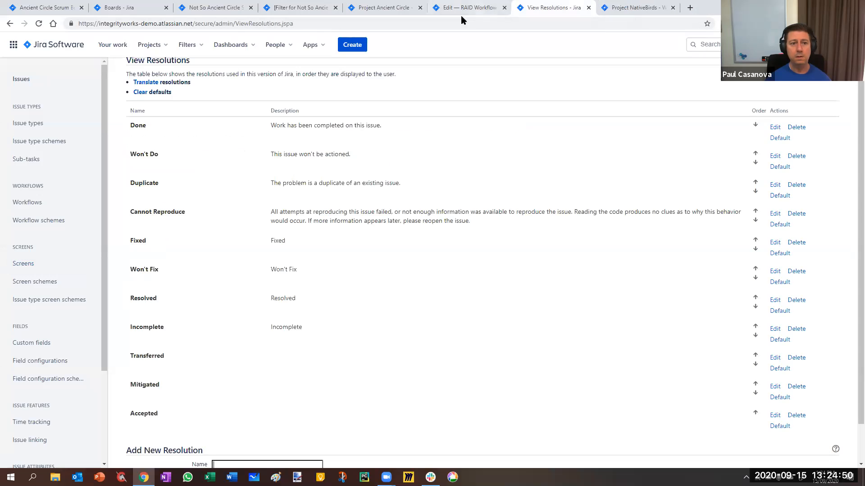
{"action": "left_click", "coordinate": [467, 8]}
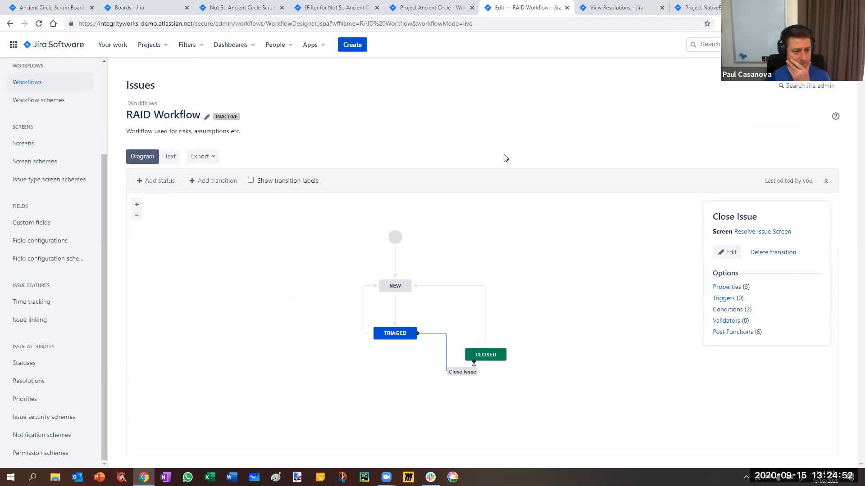
{"action": "key", "text": "ctrl+t"}
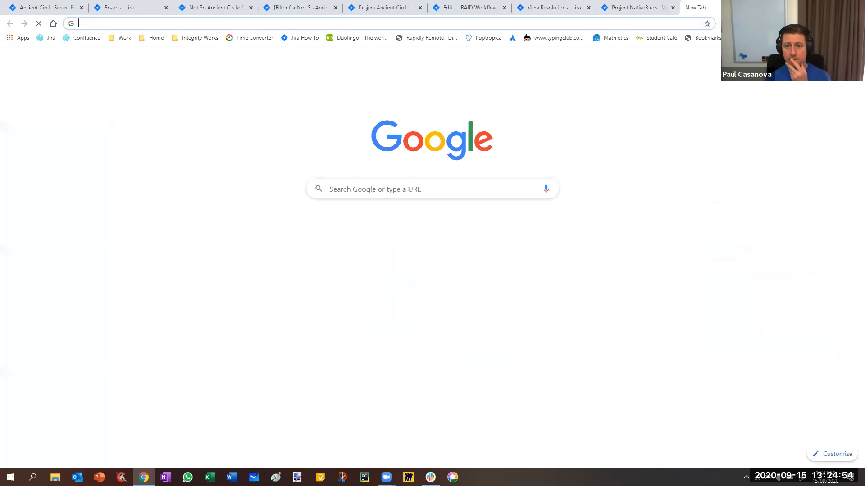
{"action": "left_click", "coordinate": [700, 133]}
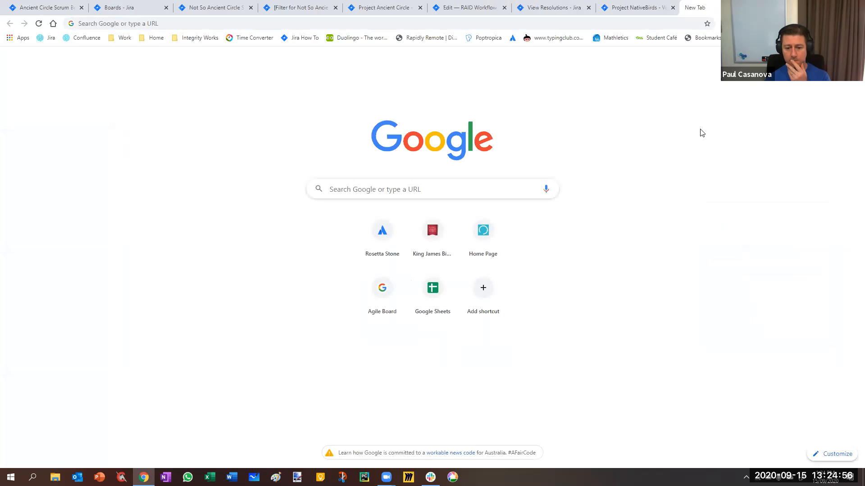
{"action": "key", "text": "ctrl+w"}
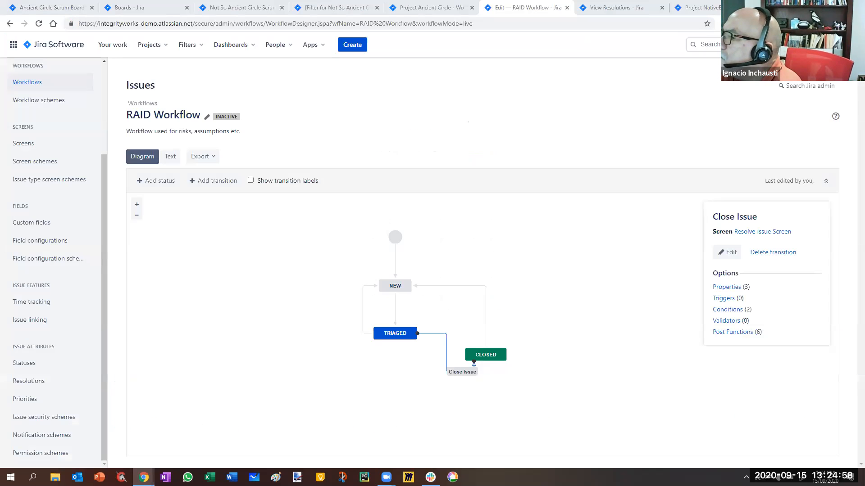
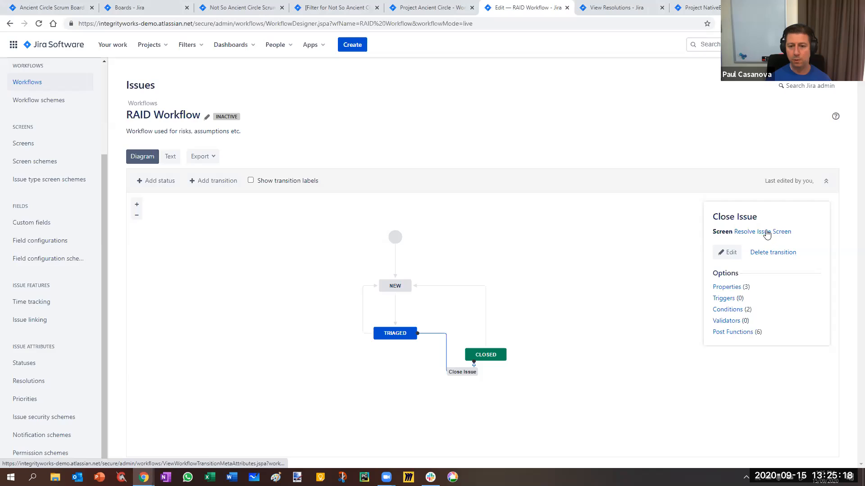
Open the properties of the Close Issue transition and enter jira.field.resolution.include as a new property key.
{"action": "left_click", "coordinate": [727, 288]}
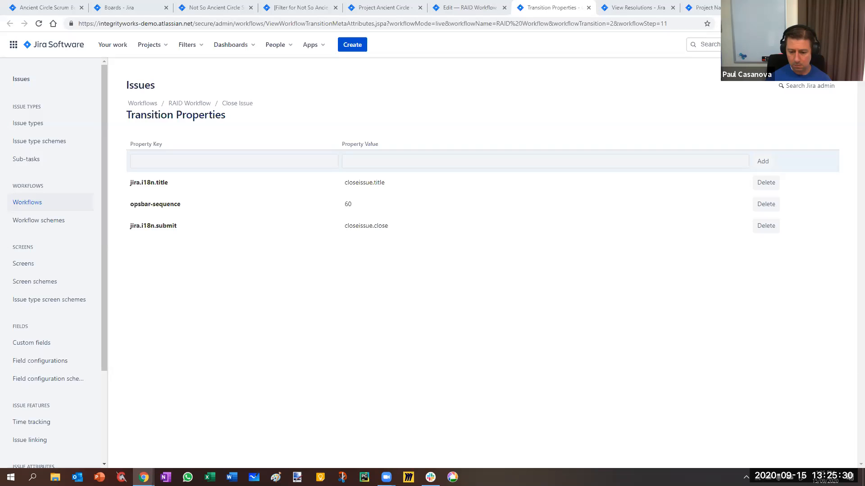
{"action": "left_click", "coordinate": [277, 158]}
{"action": "type", "text": "jira."}
{"action": "left_click", "coordinate": [182, 183]}
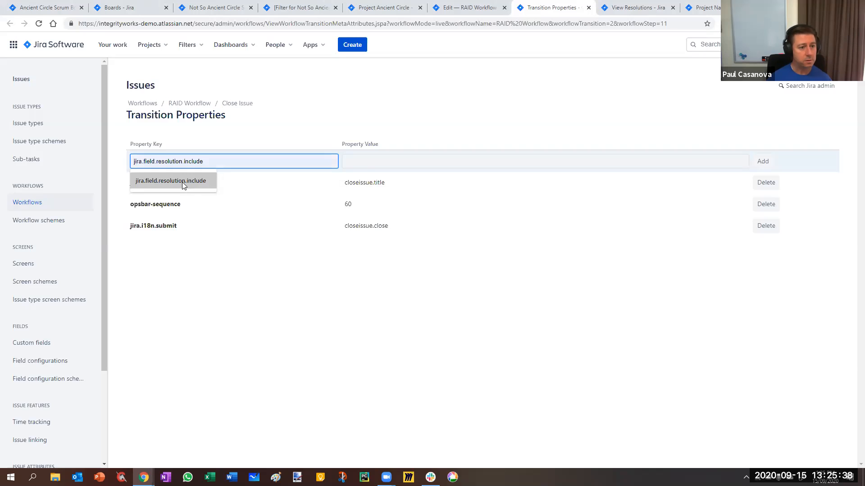
Check the list of resolutions, then give the jira.field.resolution.include property the value 10008,10009,10010 and add it to the Close Issue transition.
{"action": "left_click", "coordinate": [384, 163]}
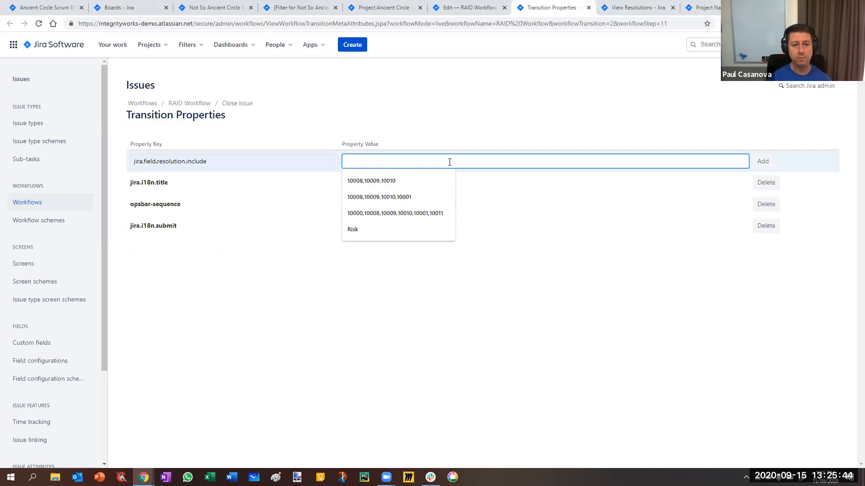
{"action": "left_click", "coordinate": [487, 102]}
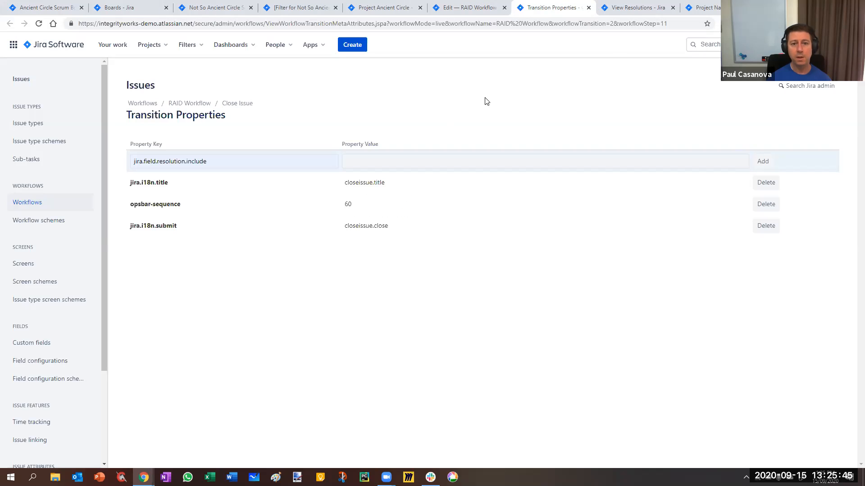
{"action": "left_click", "coordinate": [638, 8]}
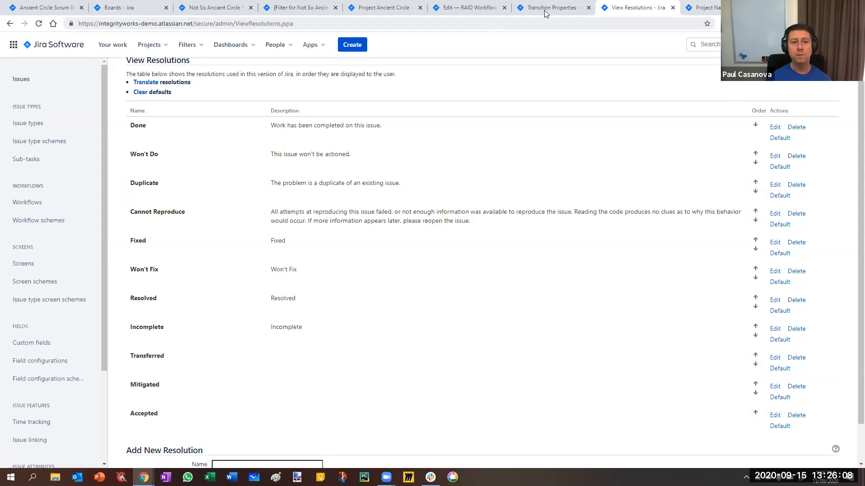
{"action": "left_click", "coordinate": [479, 13]}
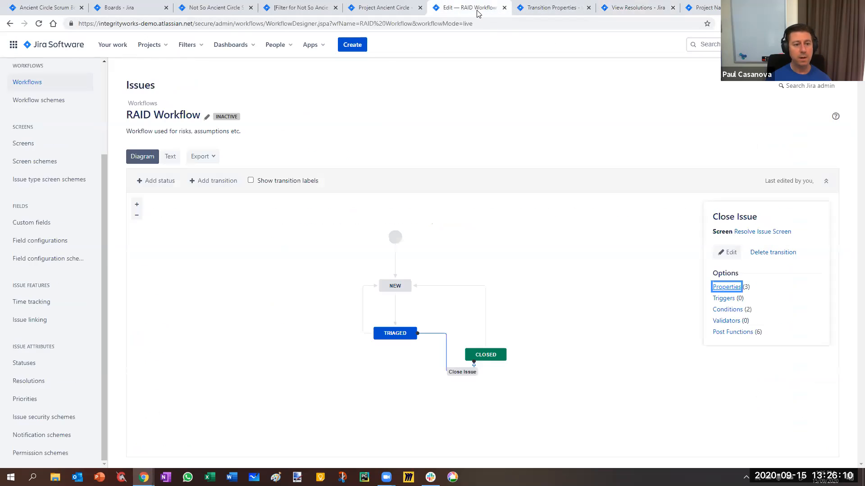
{"action": "left_click", "coordinate": [541, 5]}
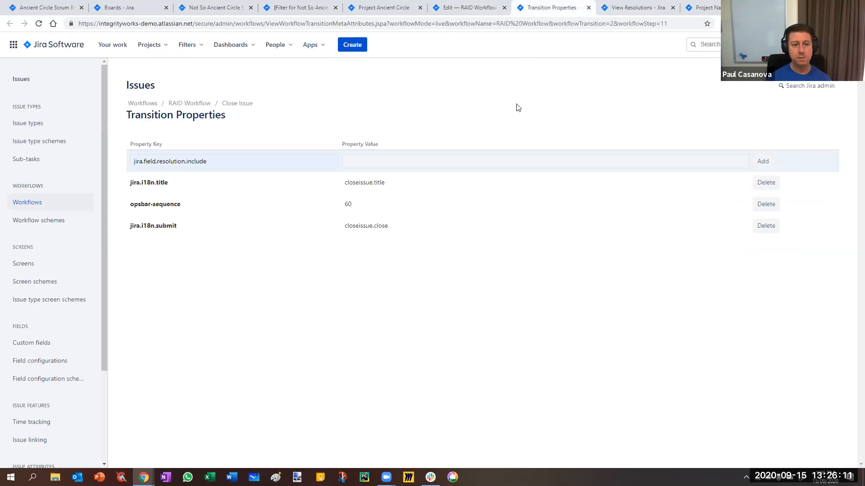
{"action": "left_click", "coordinate": [368, 158]}
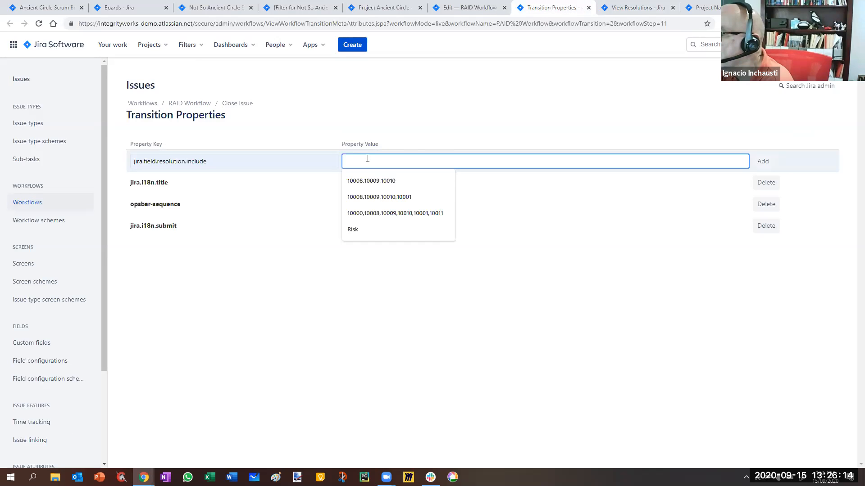
{"action": "left_click", "coordinate": [386, 196]}
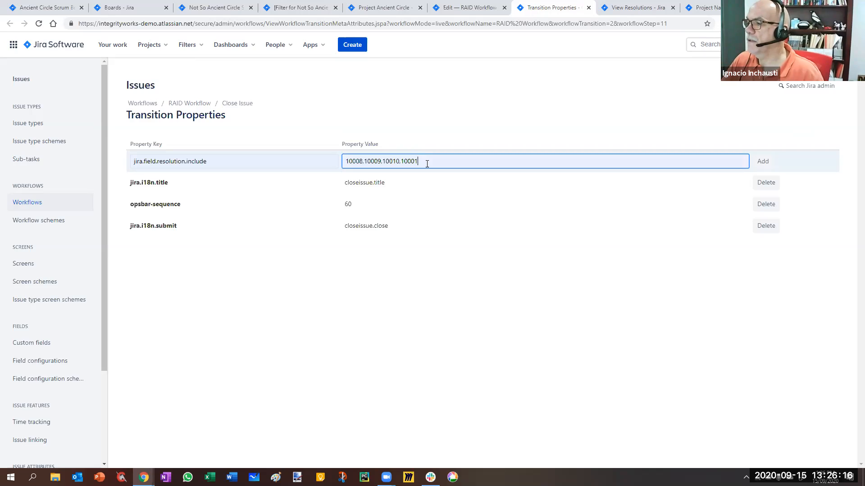
{"action": "key", "text": "BackSpace"}
{"action": "key", "text": "BackSpace"}
{"action": "key", "text": "BackSpace"}
{"action": "key", "text": "BackSpace"}
{"action": "key", "text": "BackSpace"}
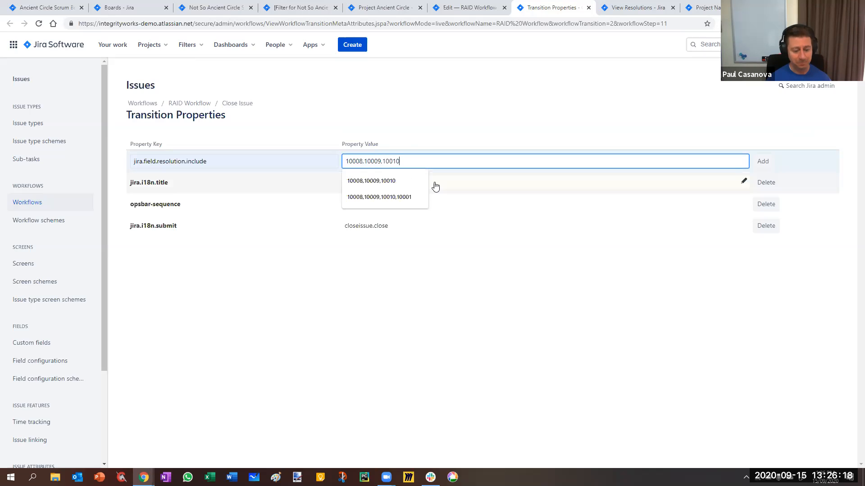
{"action": "left_click", "coordinate": [765, 163]}
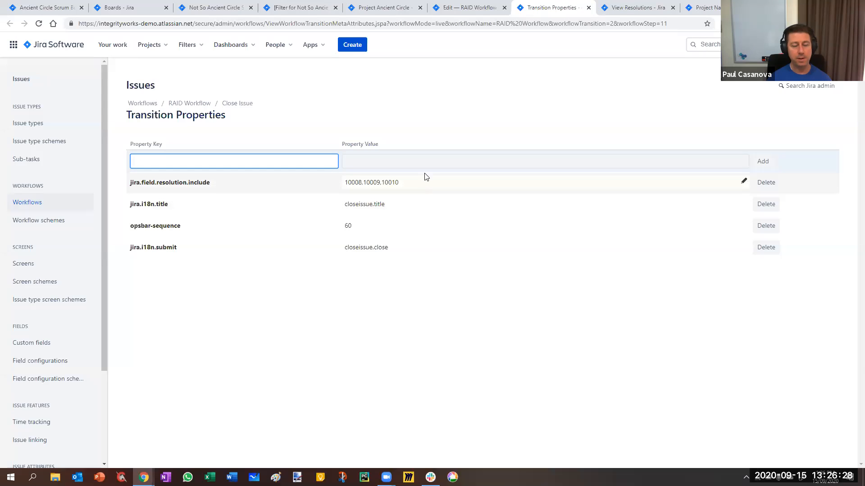
In the Close Issue transition's post functions, change the fired event to Issue Resolved.
{"action": "left_click", "coordinate": [462, 8]}
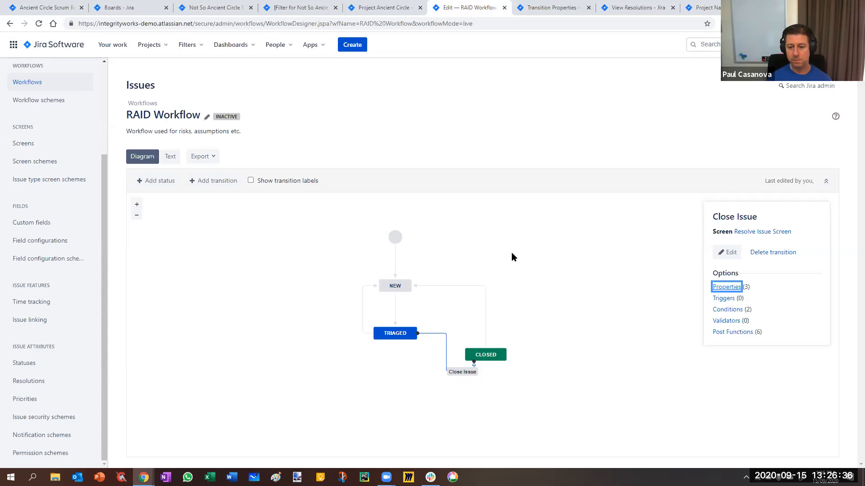
{"action": "left_click", "coordinate": [591, 144]}
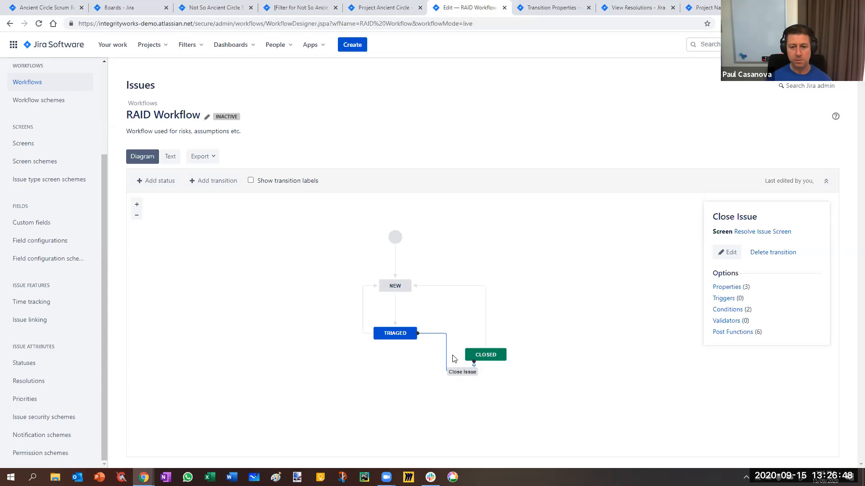
{"action": "left_click", "coordinate": [730, 332]}
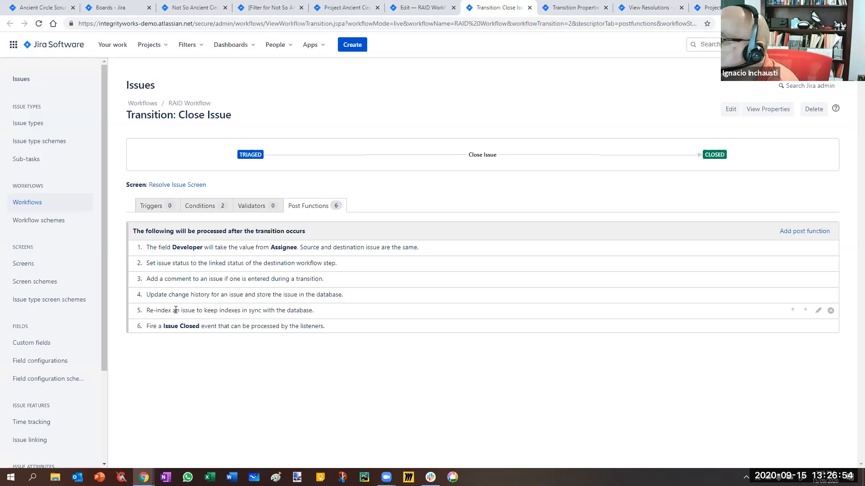
{"action": "left_click", "coordinate": [808, 231]}
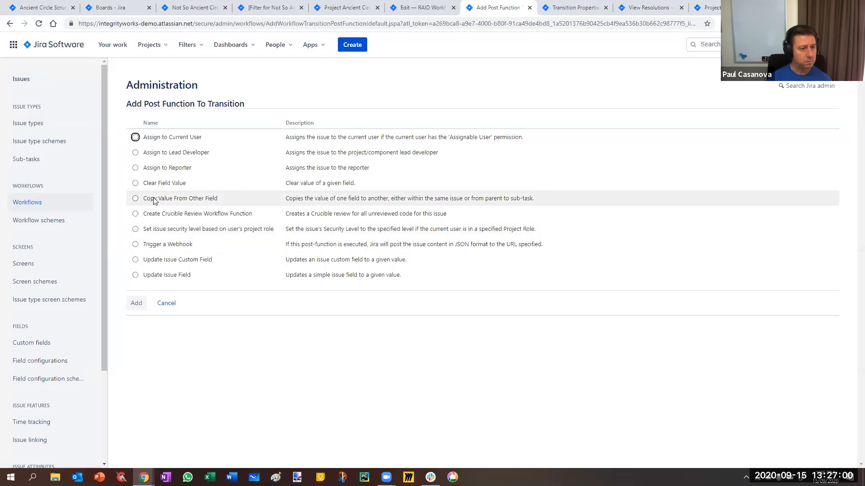
{"action": "left_click", "coordinate": [166, 303]}
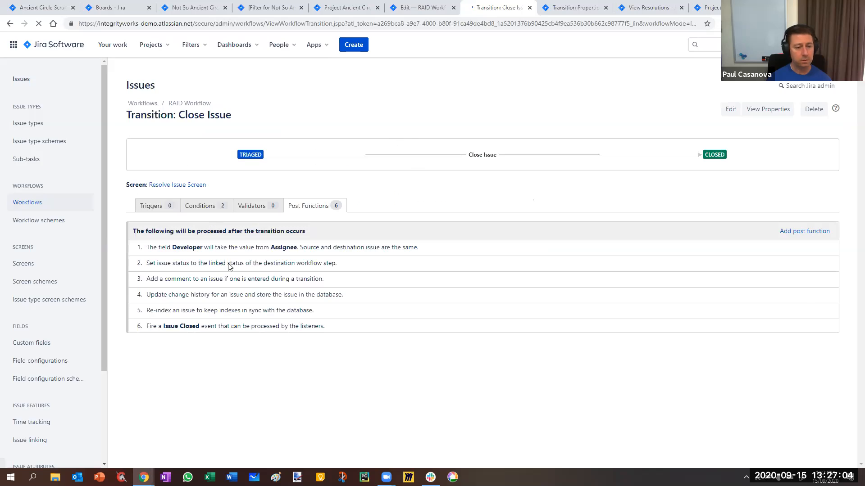
{"action": "left_click", "coordinate": [816, 327]}
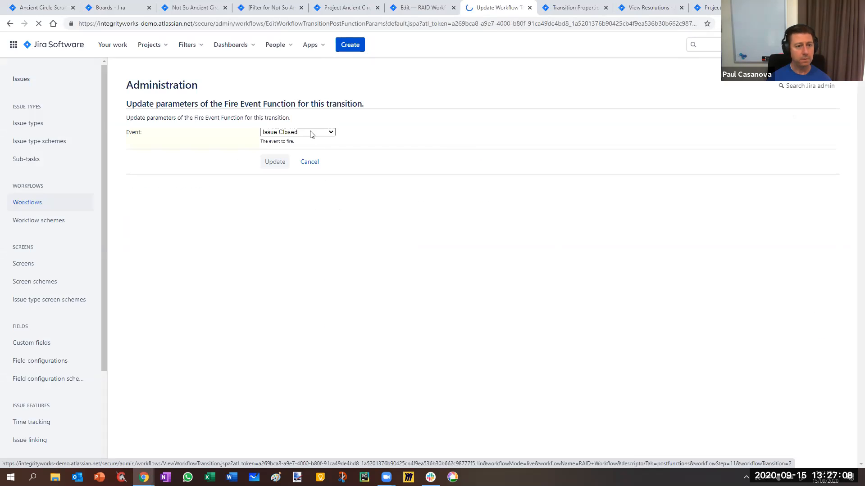
{"action": "left_click", "coordinate": [309, 133]}
{"action": "left_click", "coordinate": [296, 189]}
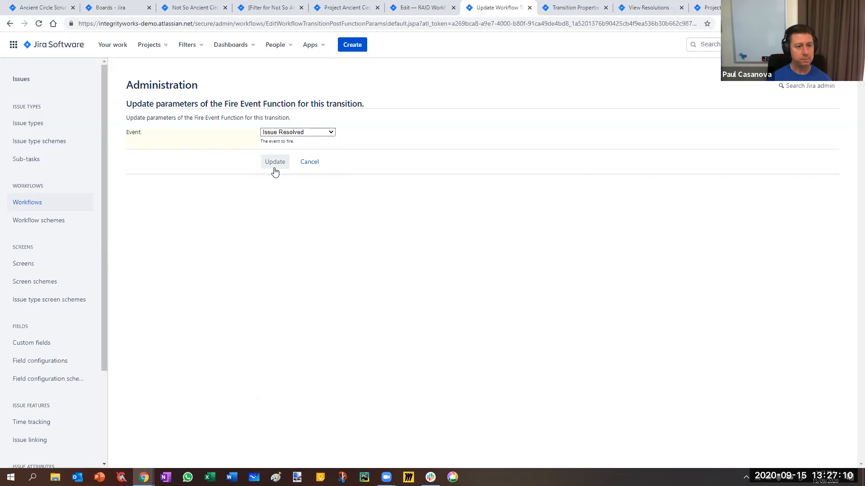
{"action": "left_click", "coordinate": [273, 165]}
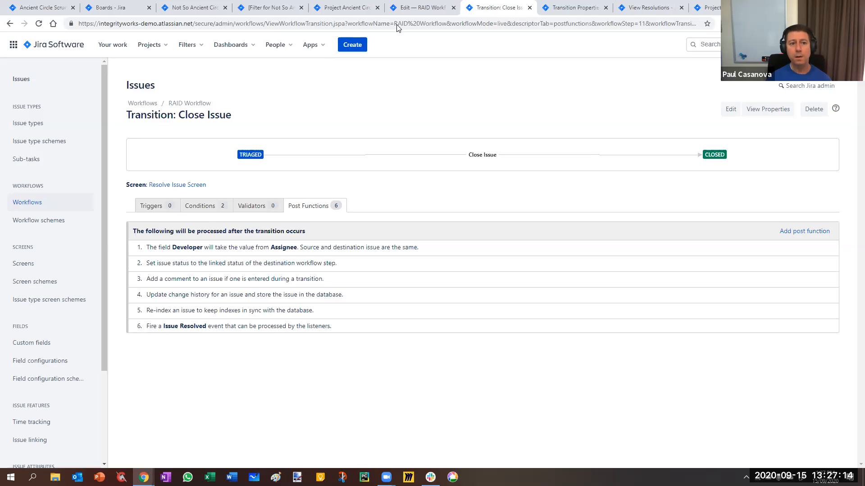
In the post functions of the Re-open transition from Closed to New, change the fired event to Issue Reopened.
{"action": "left_click", "coordinate": [420, 10]}
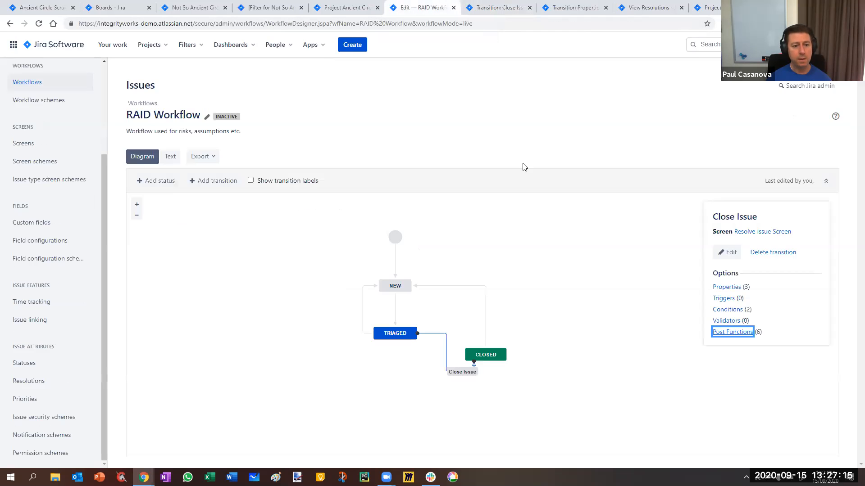
{"action": "left_click", "coordinate": [486, 327]}
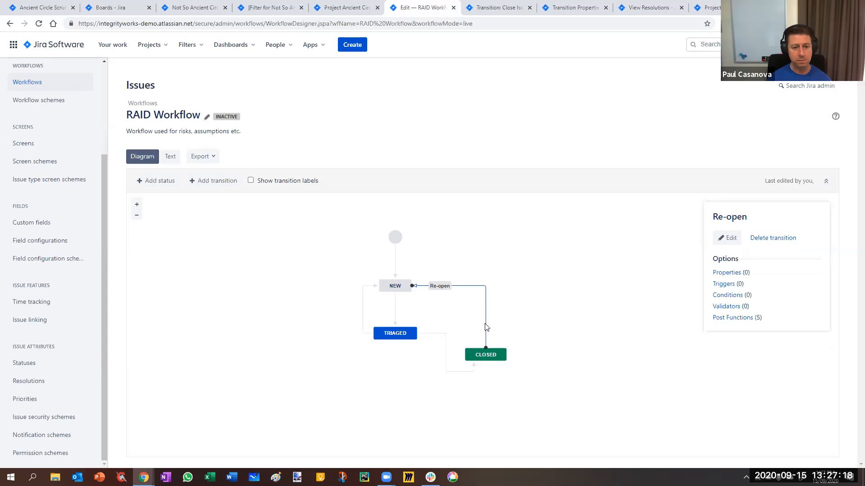
{"action": "left_click", "coordinate": [739, 320]}
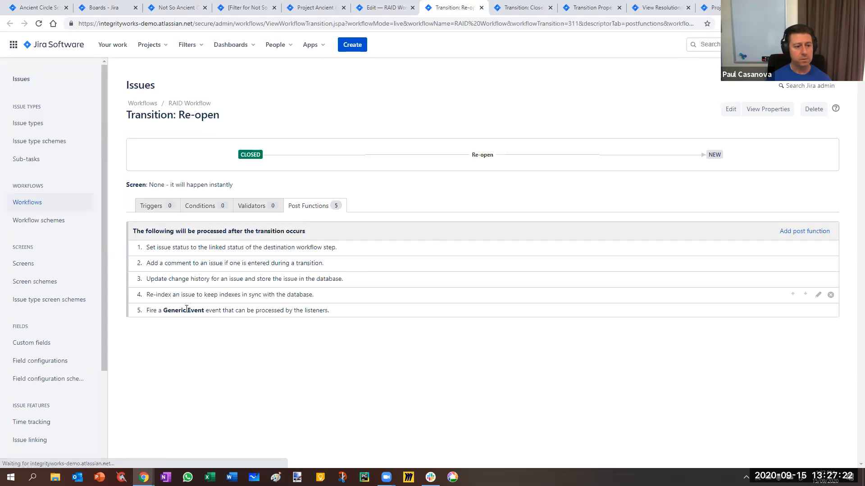
{"action": "left_click", "coordinate": [817, 312]}
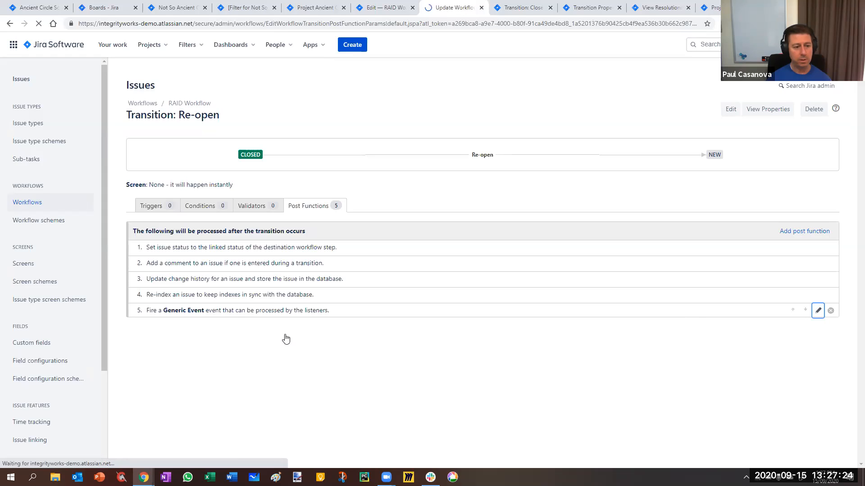
{"action": "left_click", "coordinate": [314, 134]}
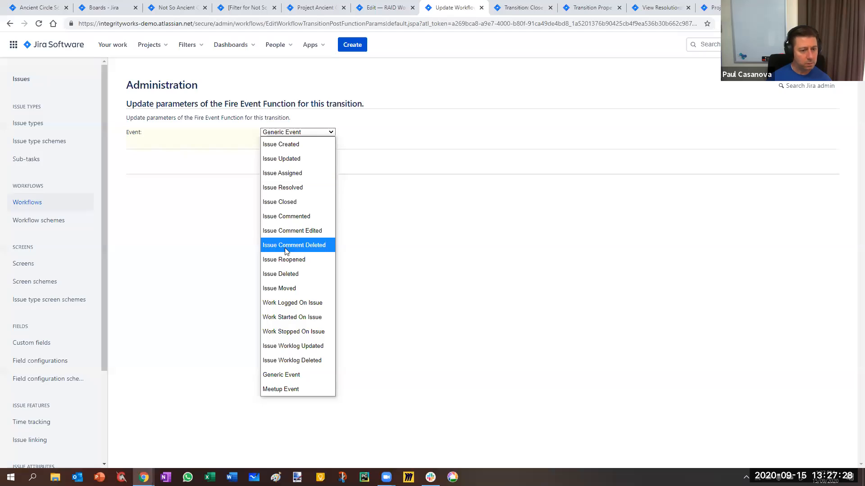
{"action": "left_click", "coordinate": [293, 260]}
{"action": "left_click", "coordinate": [277, 162]}
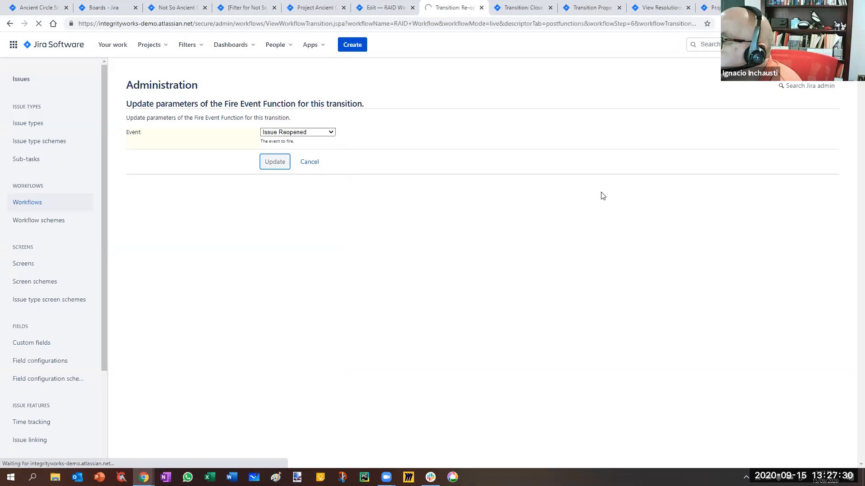
Add a Clear Field Value post function for the Resolution field to the Re-open transition.
{"action": "left_click", "coordinate": [793, 233]}
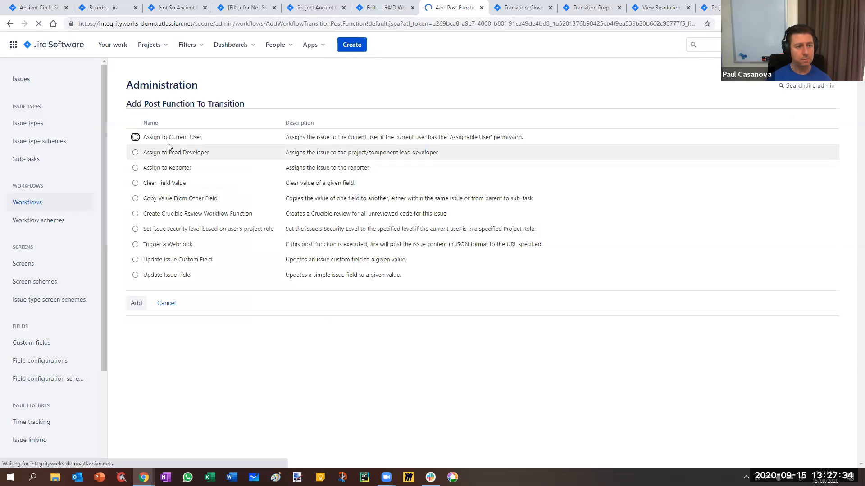
{"action": "left_click", "coordinate": [143, 184]}
{"action": "left_click", "coordinate": [137, 303]}
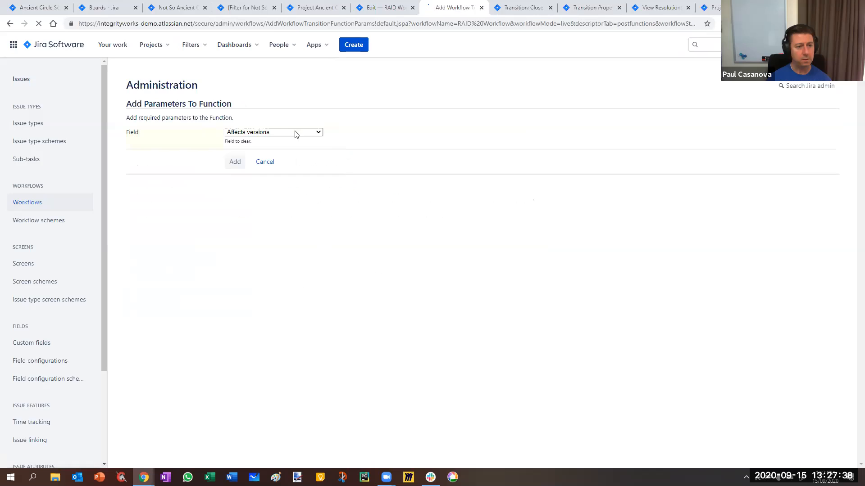
{"action": "left_click", "coordinate": [273, 132]}
{"action": "left_click_drag", "start_coordinate": [320, 183], "coordinate": [313, 319]}
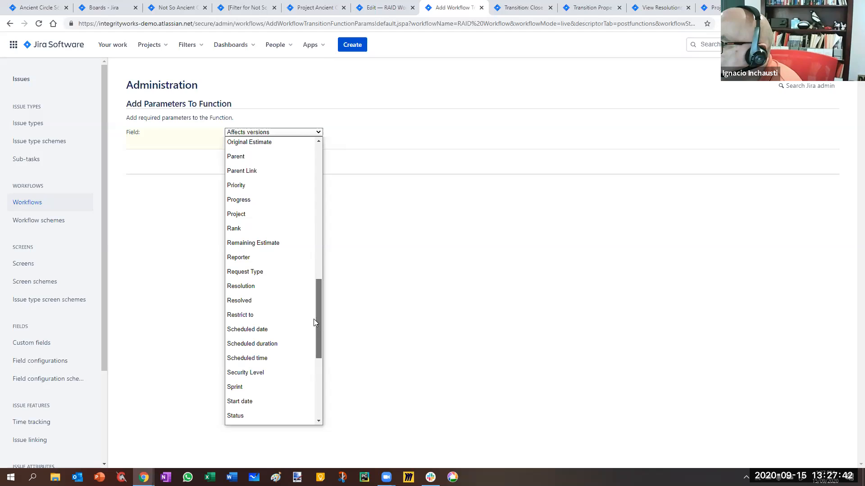
{"action": "left_click", "coordinate": [250, 292]}
{"action": "left_click", "coordinate": [235, 163]}
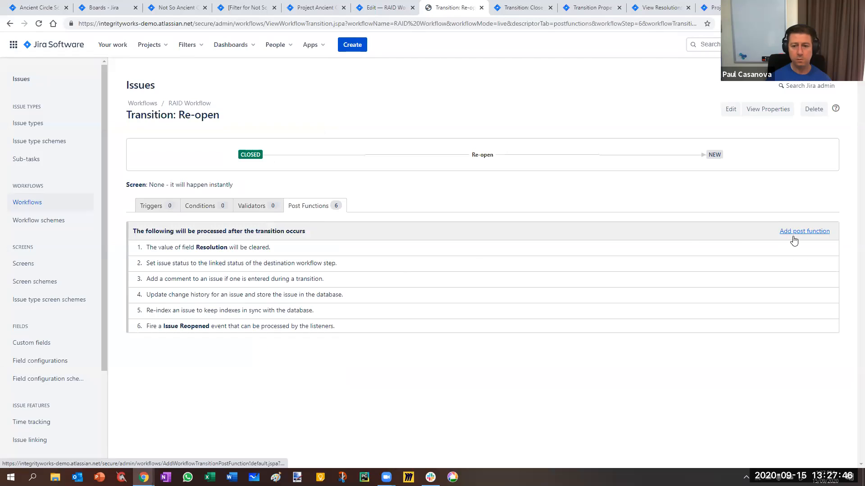
Add a Clear Field Value post function for the Resolved field to the Re-open transition.
{"action": "left_click", "coordinate": [794, 235]}
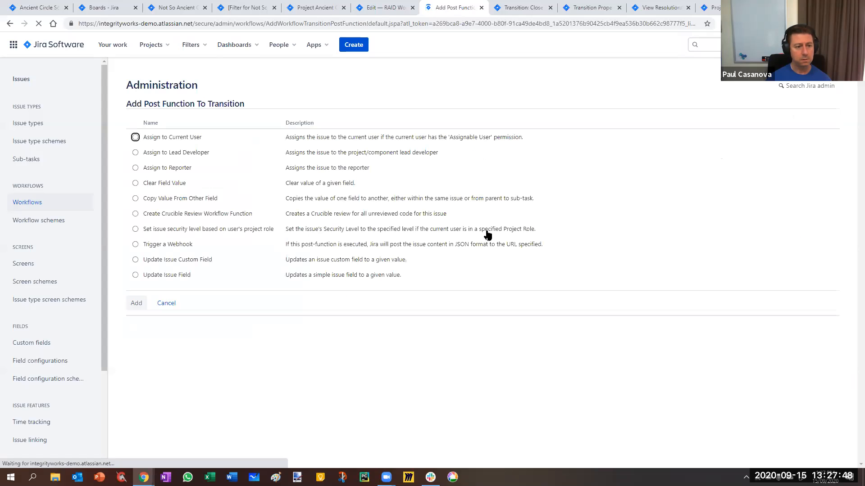
{"action": "left_click", "coordinate": [135, 182]}
{"action": "left_click", "coordinate": [137, 303]}
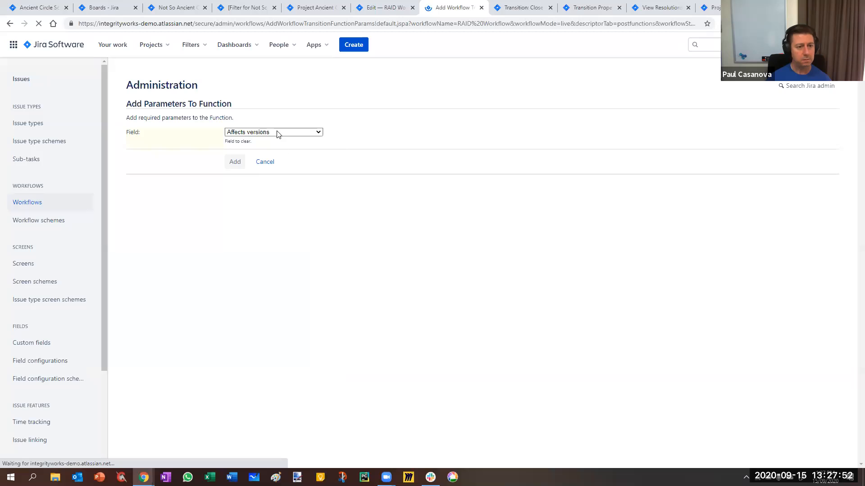
{"action": "left_click", "coordinate": [278, 134]}
{"action": "left_click_drag", "start_coordinate": [318, 201], "coordinate": [331, 366]}
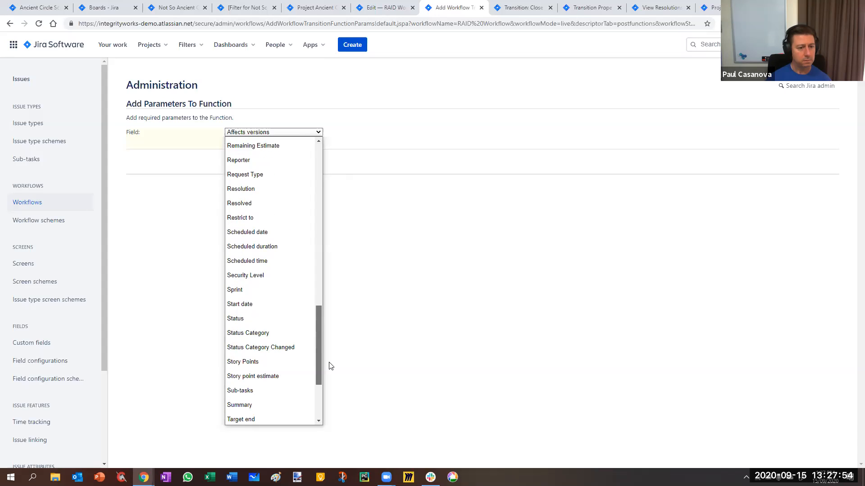
{"action": "left_click", "coordinate": [244, 203]}
{"action": "left_click", "coordinate": [232, 164]}
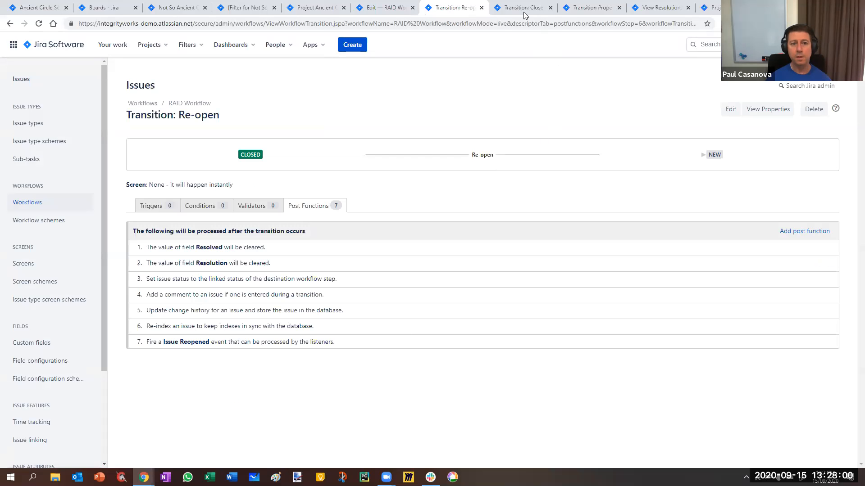
Close the Re-open and Close Issue transition pages and switch to the Ancient Circle project's workflow settings.
{"action": "left_click", "coordinate": [481, 9]}
{"action": "left_click", "coordinate": [481, 8]}
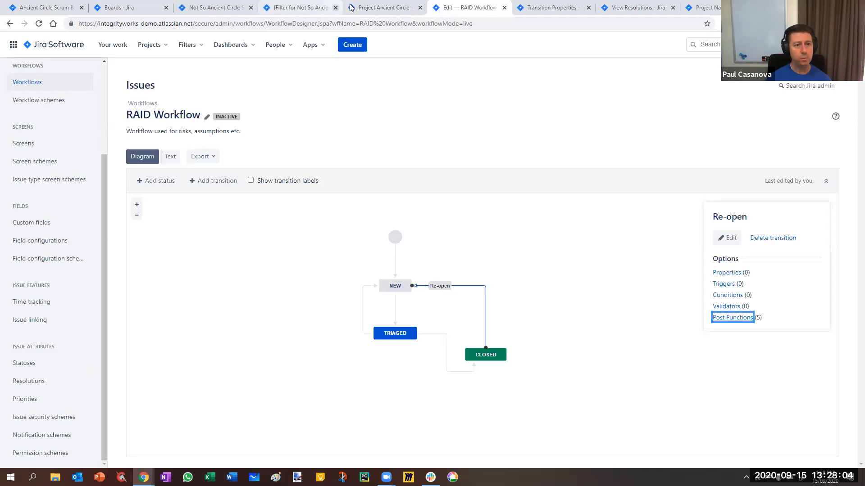
{"action": "left_click", "coordinate": [376, 10]}
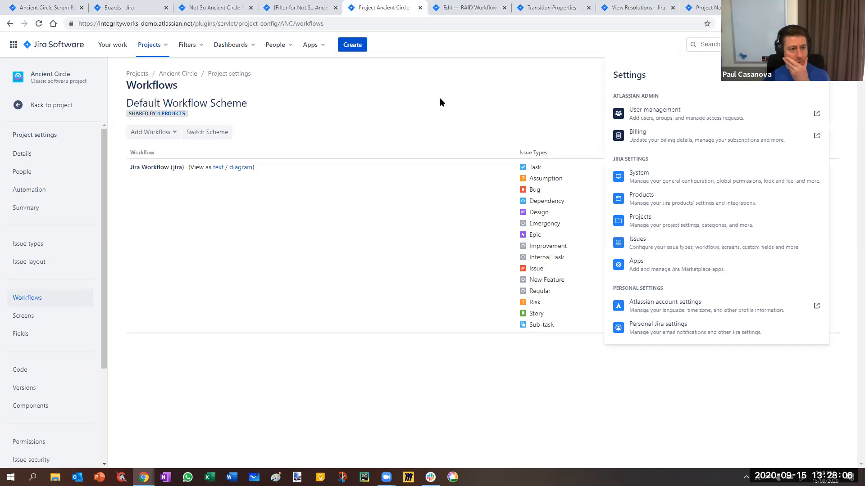
Choose the existing RAID Workflow to add to the Ancient Circle project's workflow scheme.
{"action": "left_click", "coordinate": [299, 155]}
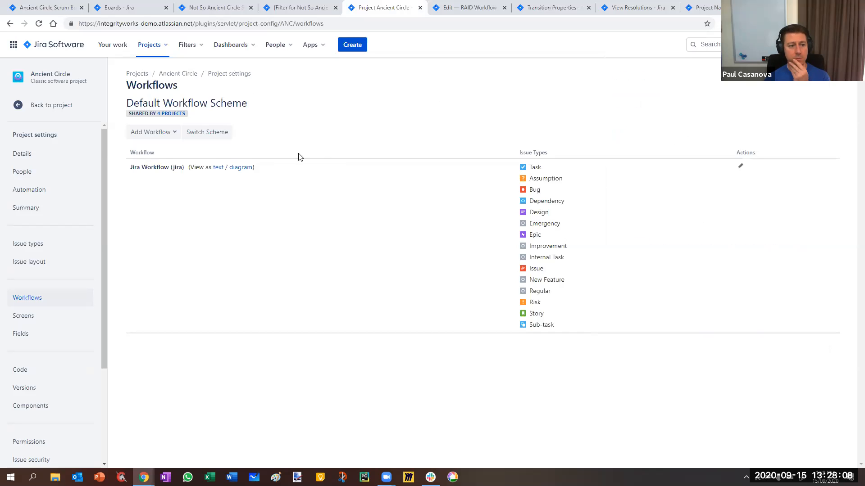
{"action": "left_click", "coordinate": [169, 133]}
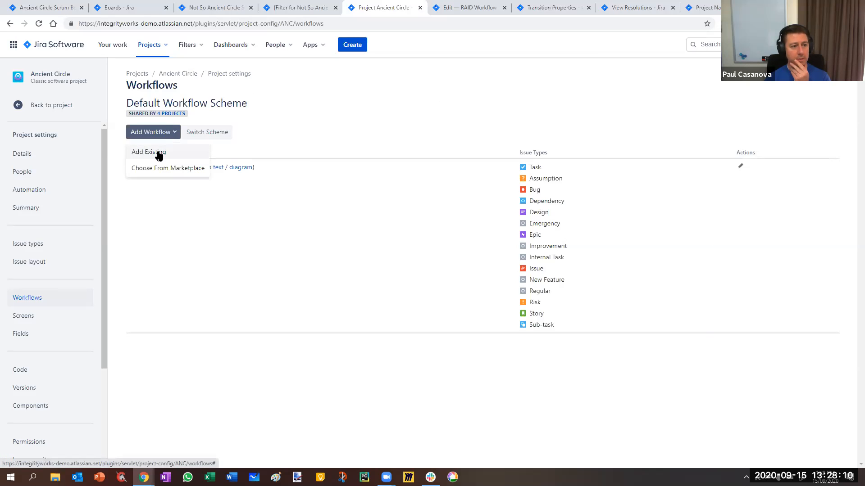
{"action": "left_click", "coordinate": [158, 153]}
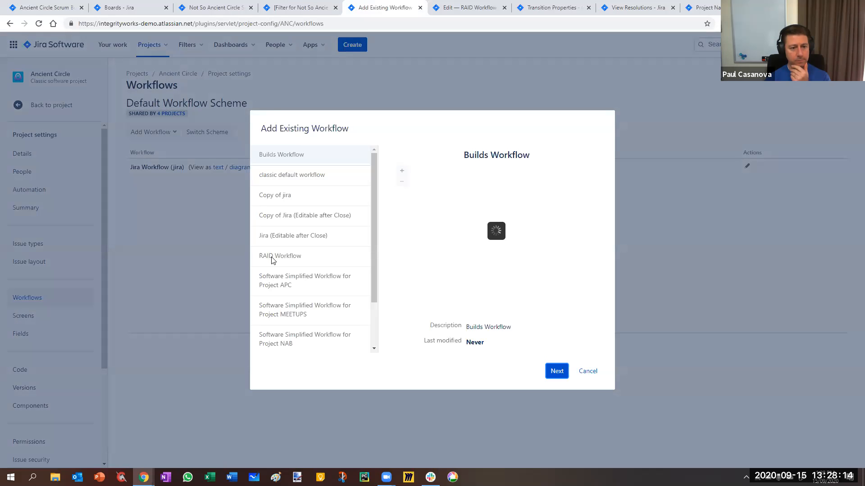
{"action": "left_click", "coordinate": [273, 256]}
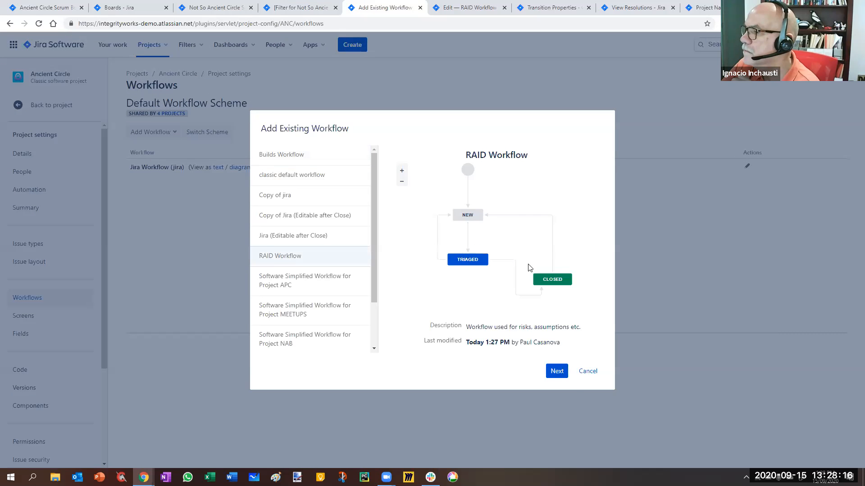
{"action": "left_click", "coordinate": [555, 371]}
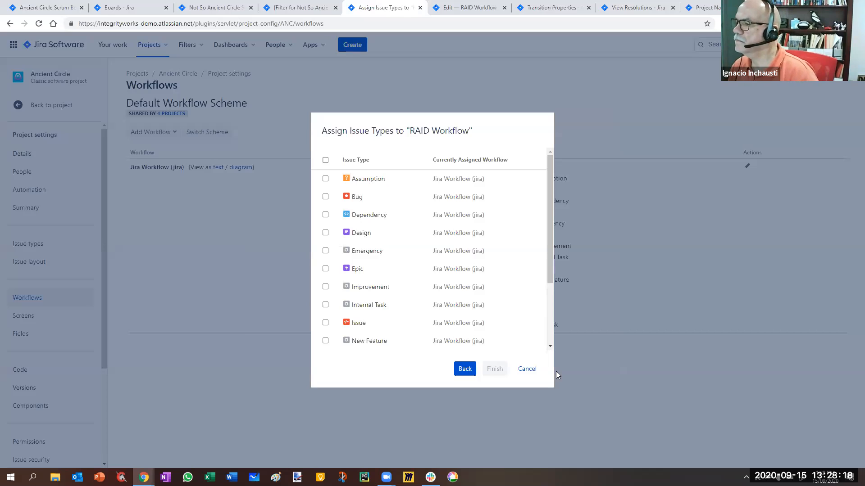
Assign the Assumption, Dependency, Issue and Risk issue types to the RAID Workflow and finish adding it.
{"action": "left_click", "coordinate": [326, 179]}
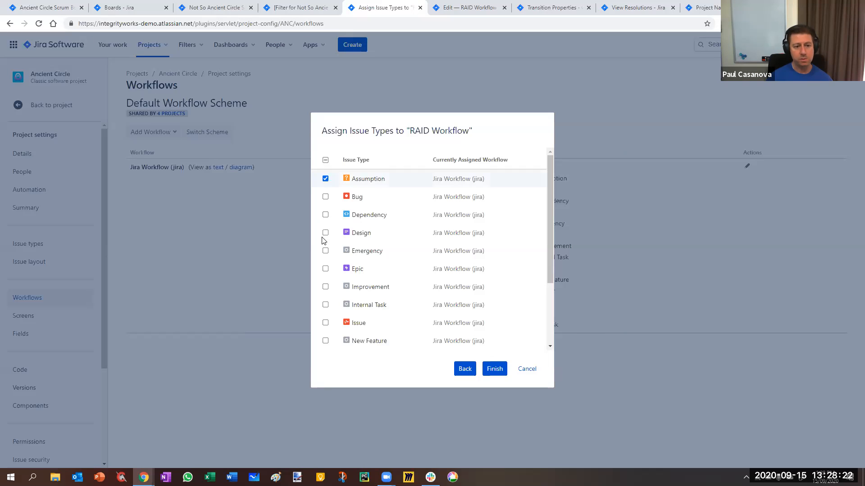
{"action": "left_click", "coordinate": [325, 323]}
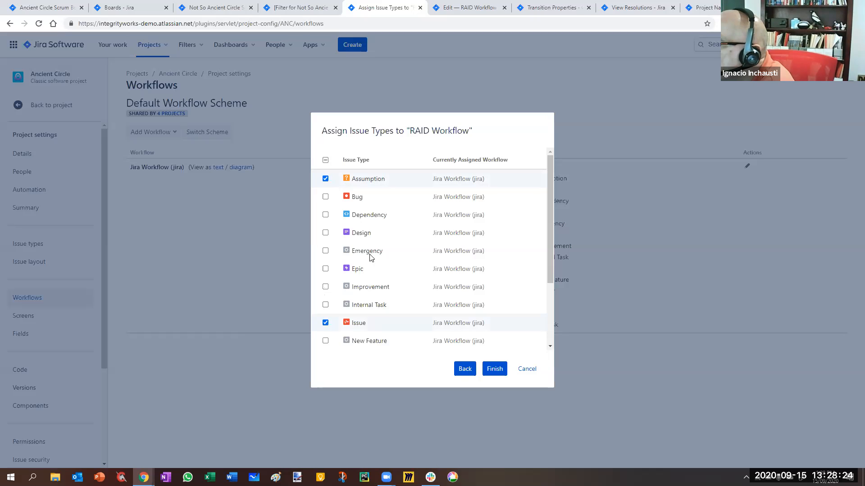
{"action": "scroll", "coordinate": [378, 232], "scroll_direction": "down", "scroll_amount": 1}
{"action": "scroll", "coordinate": [378, 231], "scroll_direction": "down", "scroll_amount": 2}
{"action": "left_click", "coordinate": [325, 282]}
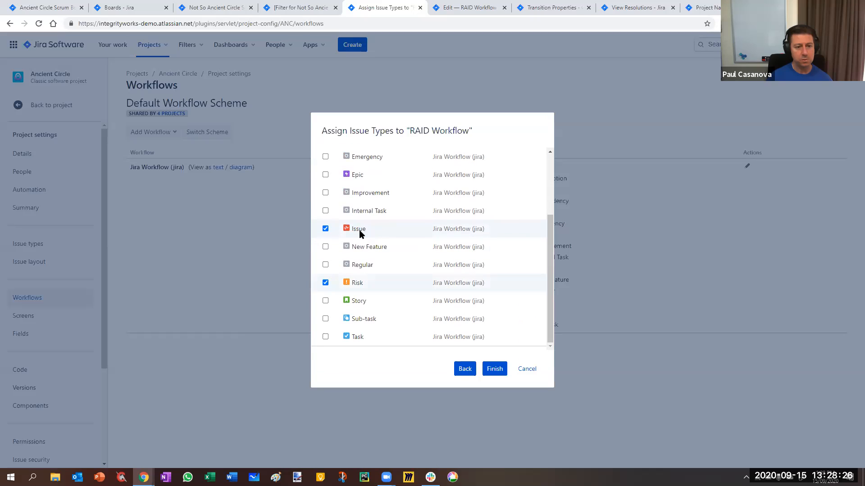
{"action": "scroll", "coordinate": [360, 232], "scroll_direction": "up", "scroll_amount": 3}
{"action": "left_click", "coordinate": [326, 214]}
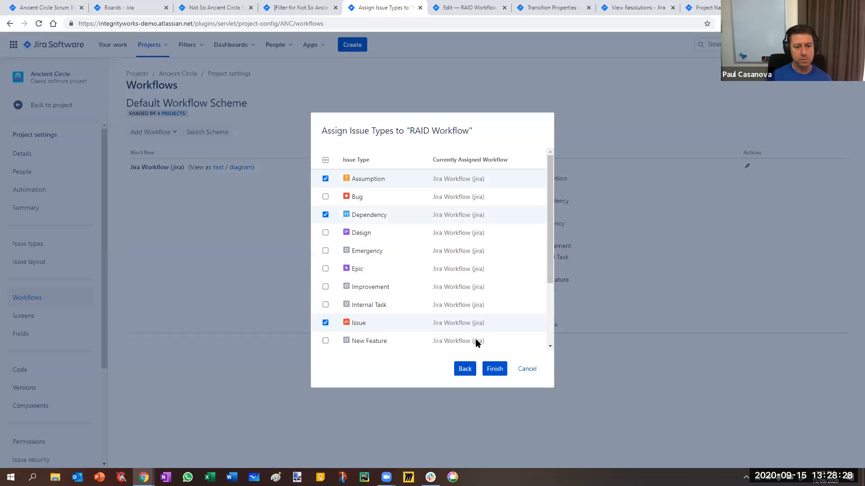
{"action": "left_click", "coordinate": [500, 368]}
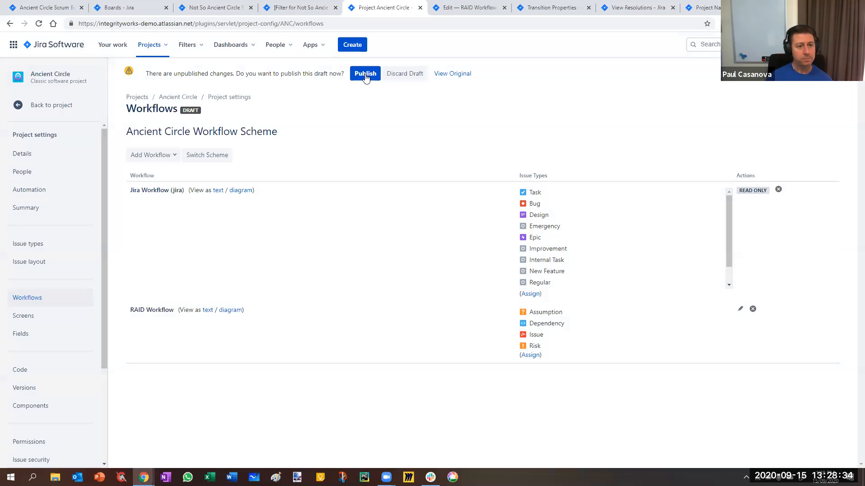
Start publishing the draft workflow scheme, mapping the Risk issue type's Open status to New and In Progress to Triaged.
{"action": "left_click", "coordinate": [365, 73]}
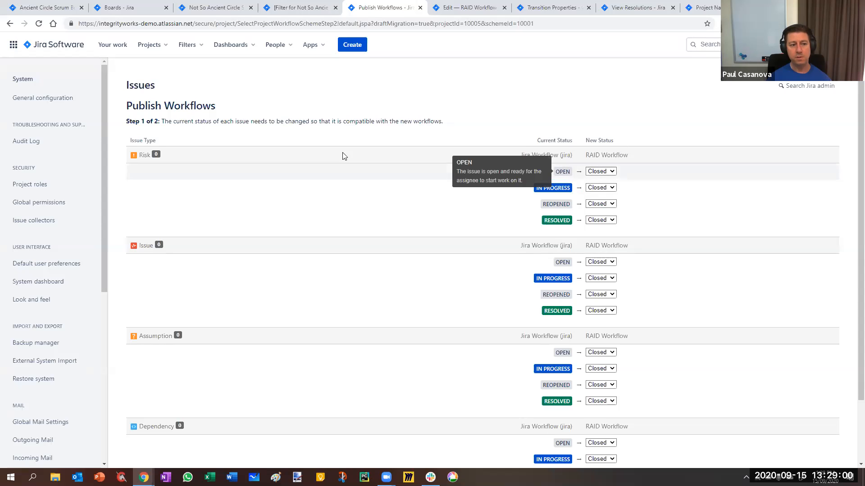
{"action": "left_click", "coordinate": [599, 172]}
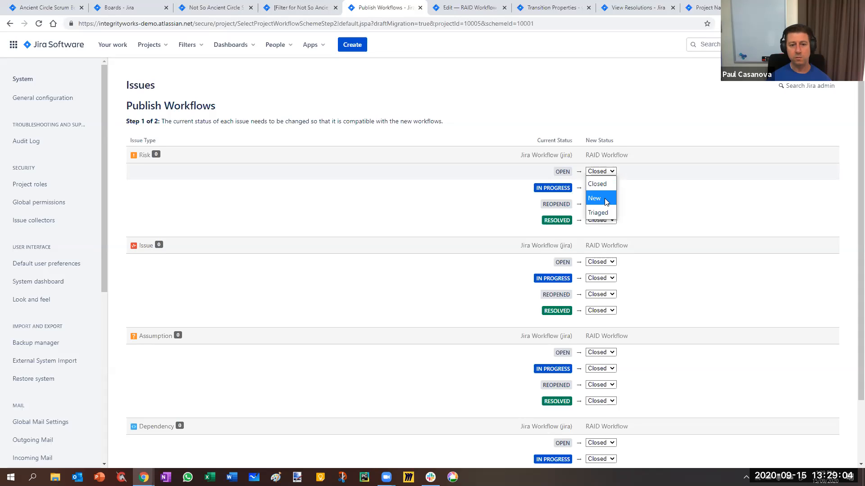
{"action": "left_click", "coordinate": [604, 198]}
{"action": "left_click", "coordinate": [607, 189]}
{"action": "left_click", "coordinate": [596, 229]}
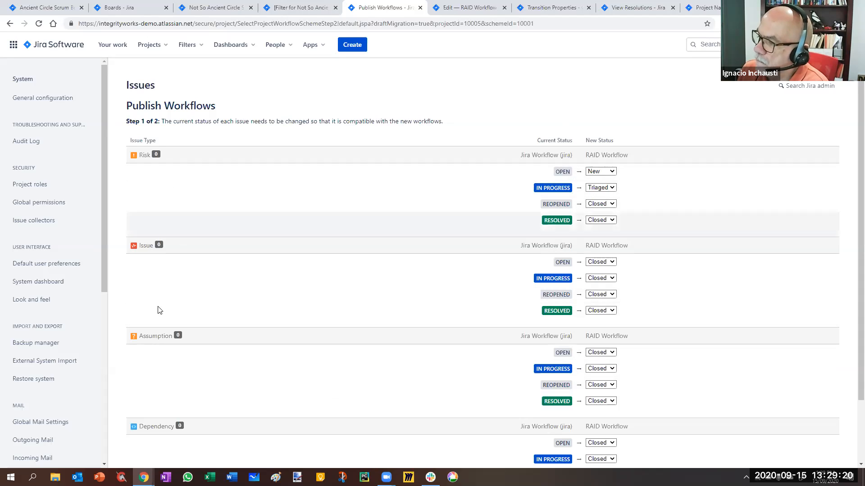
Associate the new workflows to publish the Ancient Circle Workflow Scheme and acknowledge the migration.
{"action": "scroll", "coordinate": [201, 392], "scroll_direction": "down", "scroll_amount": 2}
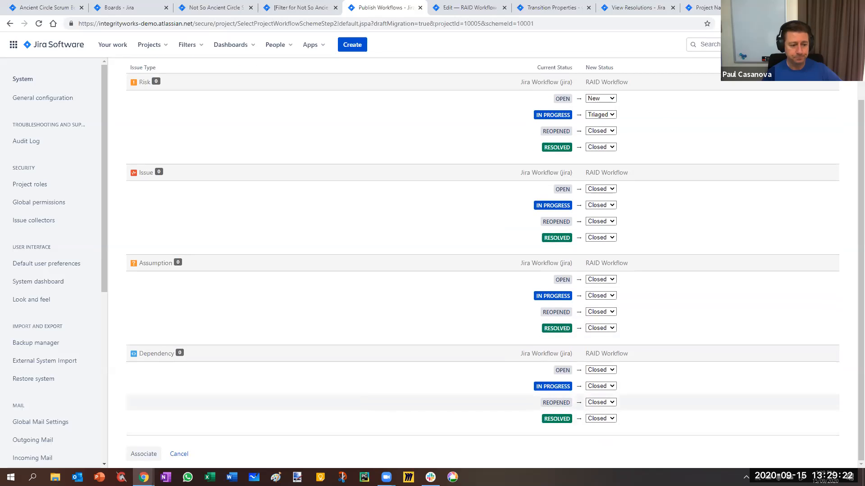
{"action": "left_click", "coordinate": [142, 455]}
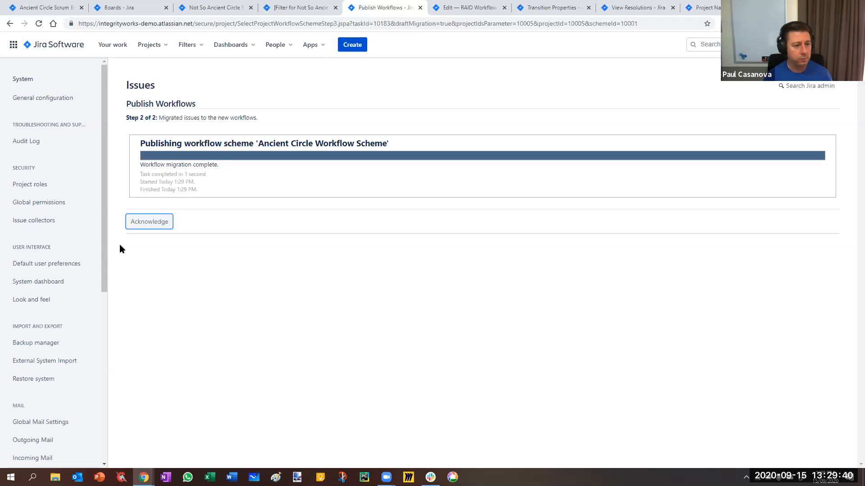
{"action": "left_click", "coordinate": [135, 223]}
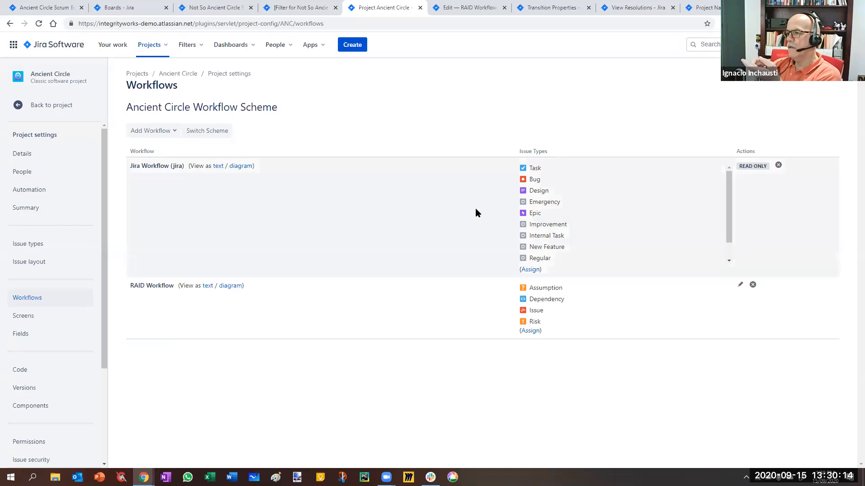
Create a Risk issue in the Ancient Circle project with the summary "First risk", assigned to yourself.
{"action": "left_click", "coordinate": [351, 44]}
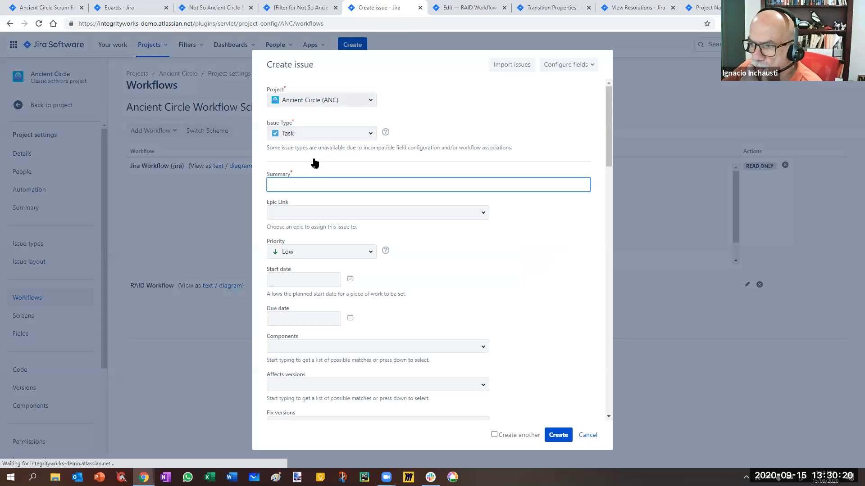
{"action": "left_click", "coordinate": [310, 133]}
{"action": "left_click", "coordinate": [284, 299]}
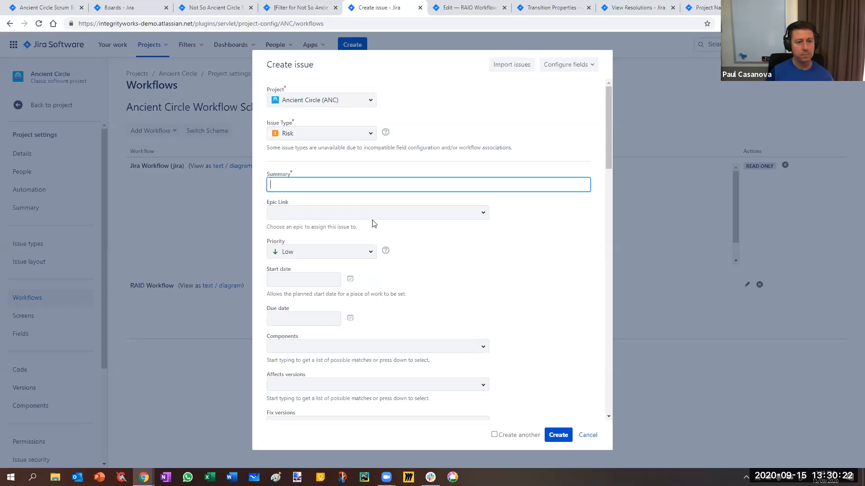
{"action": "type", "text": "First risk"}
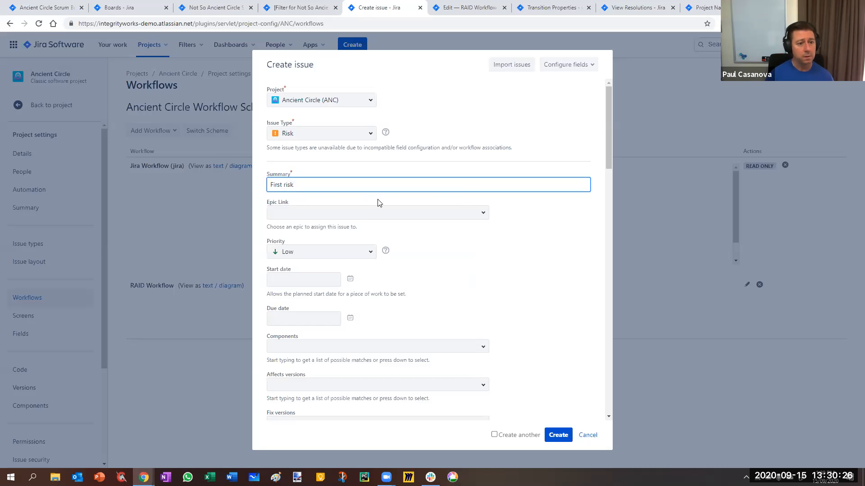
{"action": "left_click", "coordinate": [544, 266]}
{"action": "scroll", "coordinate": [497, 281], "scroll_direction": "down", "scroll_amount": 2}
{"action": "scroll", "coordinate": [498, 282], "scroll_direction": "down", "scroll_amount": 5}
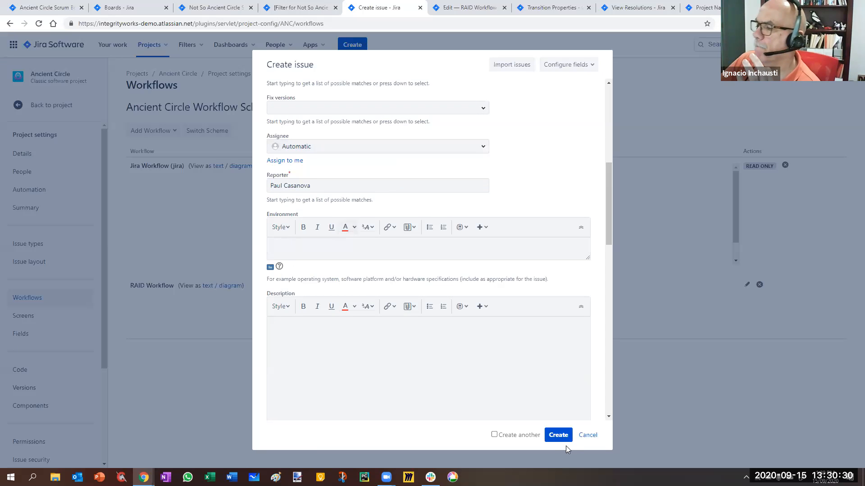
{"action": "left_click", "coordinate": [288, 161]}
{"action": "left_click", "coordinate": [559, 435]}
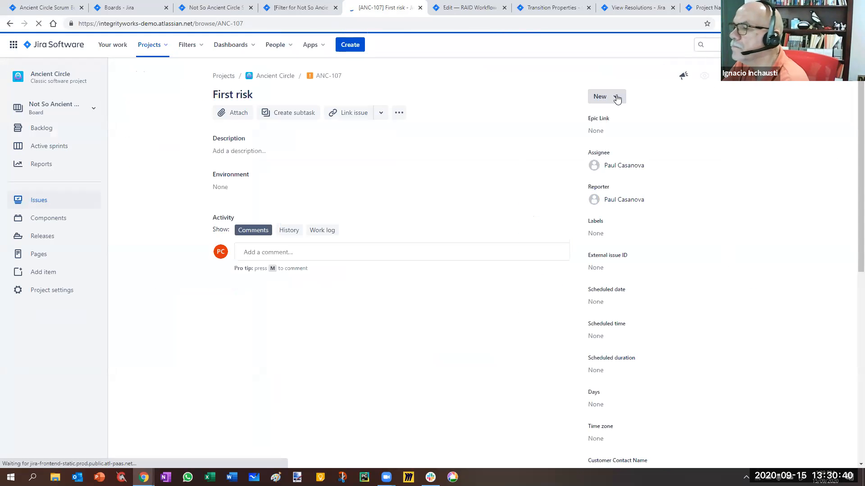
Move the First risk issue from New to Triaged, and close it with the resolution Mitigated.
{"action": "left_click", "coordinate": [613, 97]}
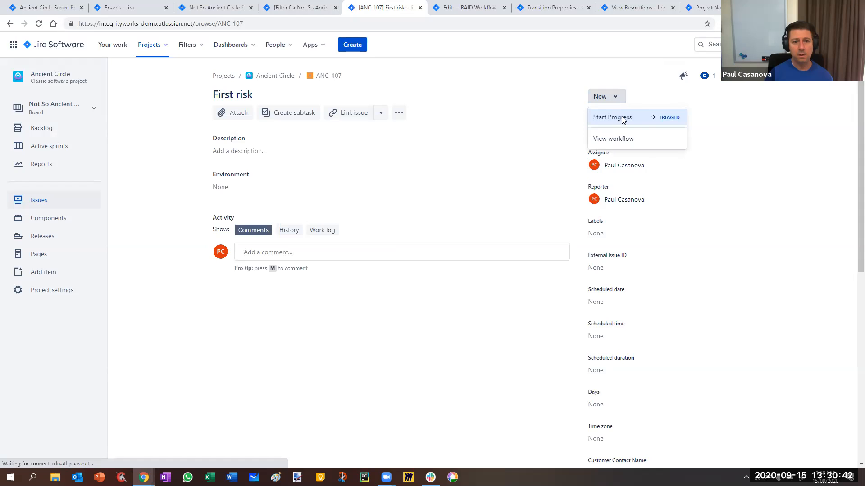
{"action": "left_click", "coordinate": [672, 116]}
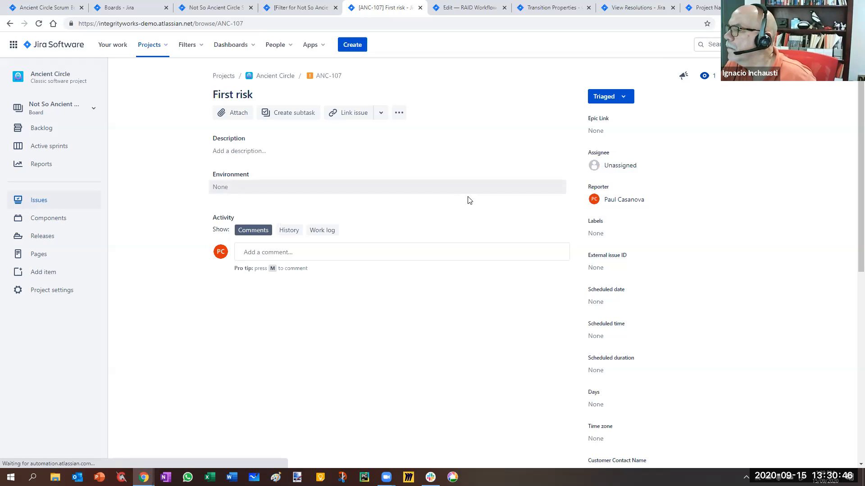
{"action": "left_click", "coordinate": [621, 100]}
{"action": "left_click", "coordinate": [610, 135]}
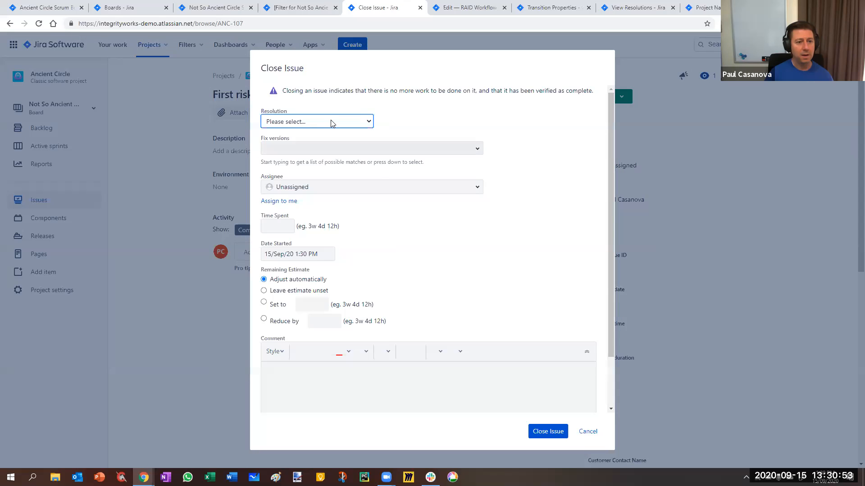
{"action": "left_click", "coordinate": [331, 122]}
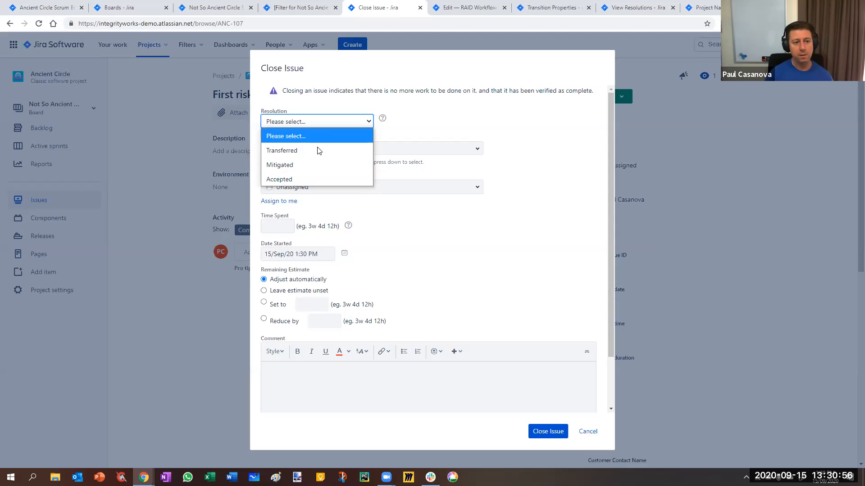
{"action": "left_click", "coordinate": [310, 165]}
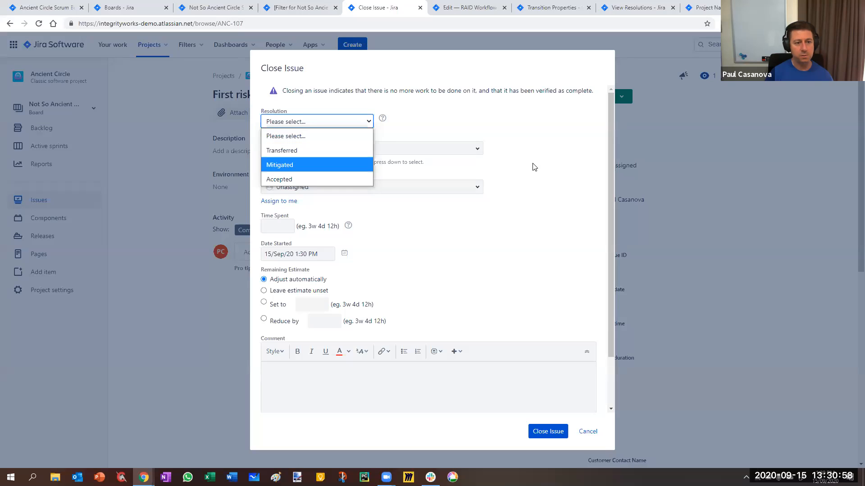
{"action": "scroll", "coordinate": [363, 322], "scroll_direction": "down", "scroll_amount": 2}
{"action": "left_click", "coordinate": [363, 322]}
{"action": "left_click", "coordinate": [546, 433]}
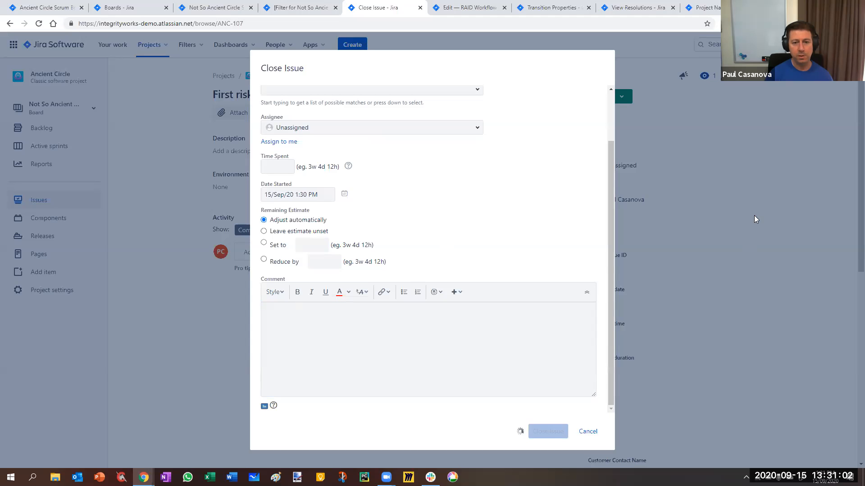